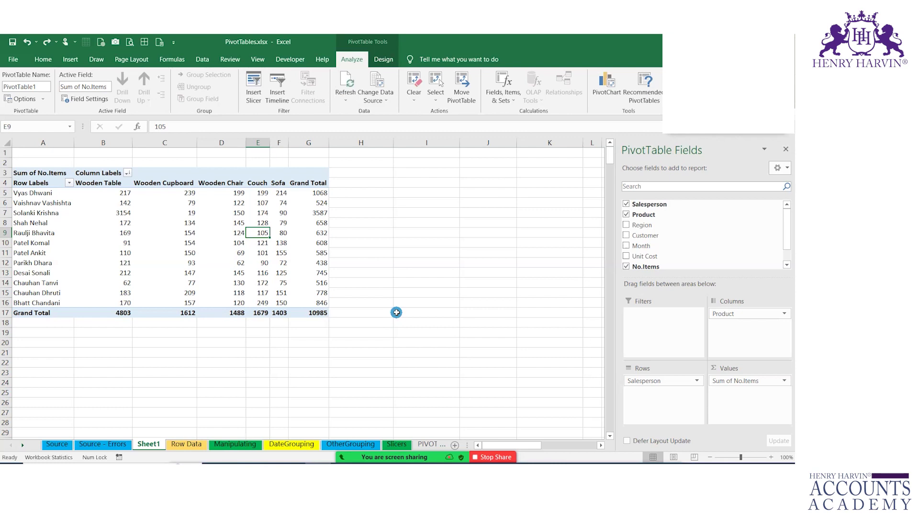
{"action": "mouse_move", "coordinate": [617, 292]}
{"action": "left_mouse_down"}
{"action": "mouse_move", "coordinate": [677, 357]}
{"action": "mouse_move", "coordinate": [706, 359]}
{"action": "left_mouse_up"}
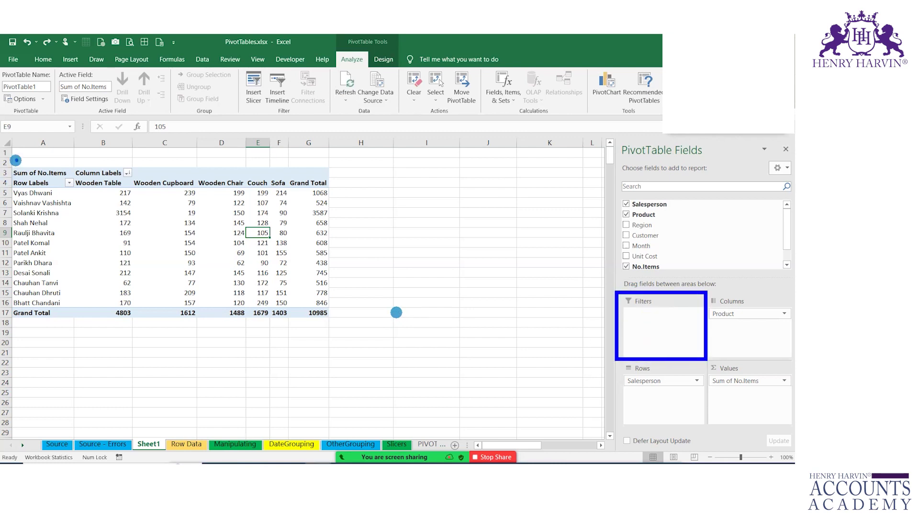
{"action": "left_click_drag", "start_coordinate": [37, 201], "coordinate": [26, 232]}
{"action": "left_click_drag", "start_coordinate": [128, 180], "coordinate": [185, 191]}
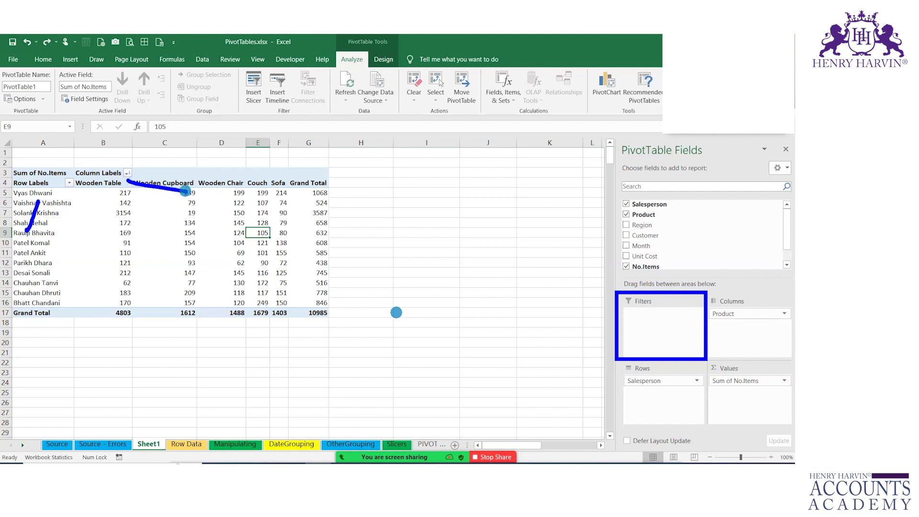
{"action": "key", "text": "Escape"}
- Add Region as a report filter to the pivot table and filter the report to the NE region
{"action": "left_click_drag", "start_coordinate": [655, 228], "coordinate": [635, 331]}
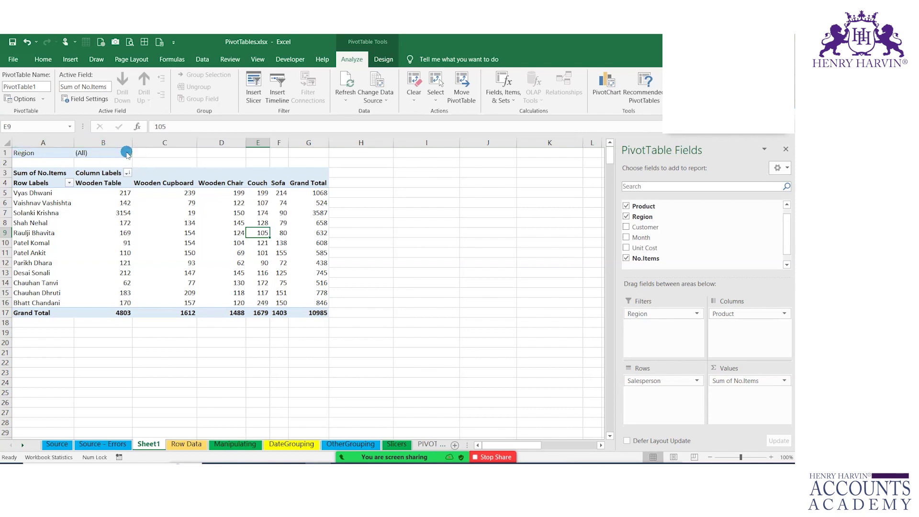
{"action": "left_click", "coordinate": [127, 153]}
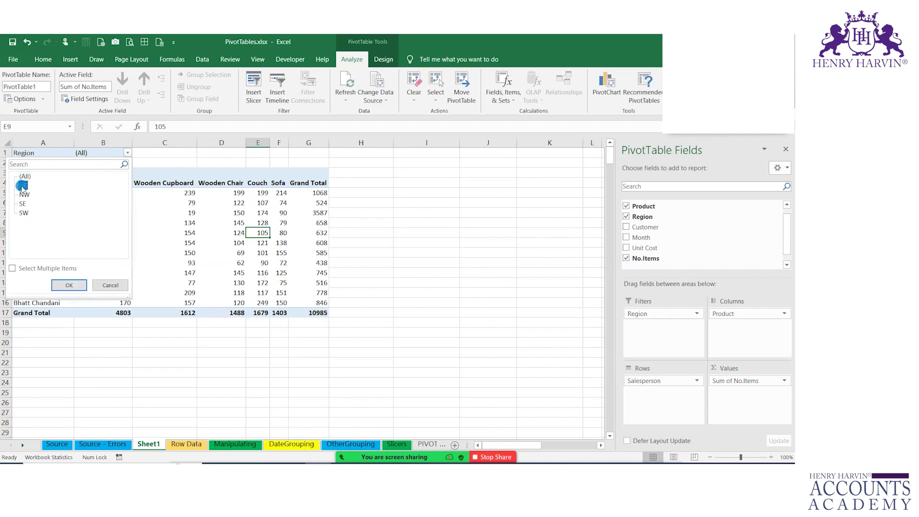
{"action": "left_click", "coordinate": [69, 284]}
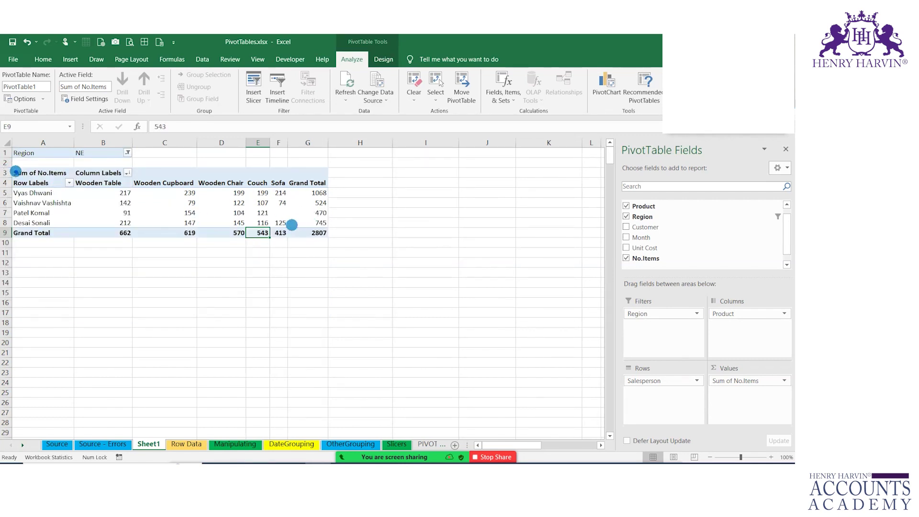
{"action": "mouse_move", "coordinate": [12, 170]}
{"action": "left_mouse_down"}
{"action": "mouse_move", "coordinate": [339, 236]}
{"action": "mouse_move", "coordinate": [343, 275]}
{"action": "left_mouse_up"}
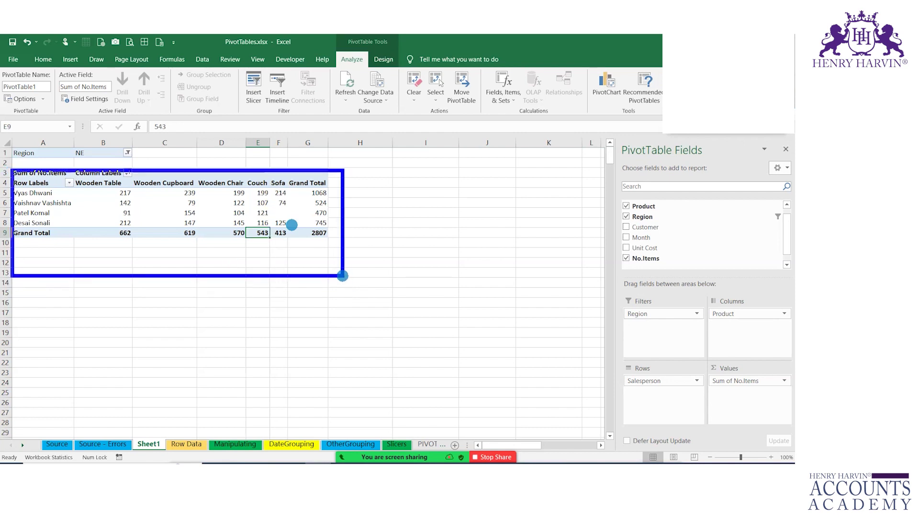
{"action": "left_click_drag", "start_coordinate": [75, 159], "coordinate": [106, 165]}
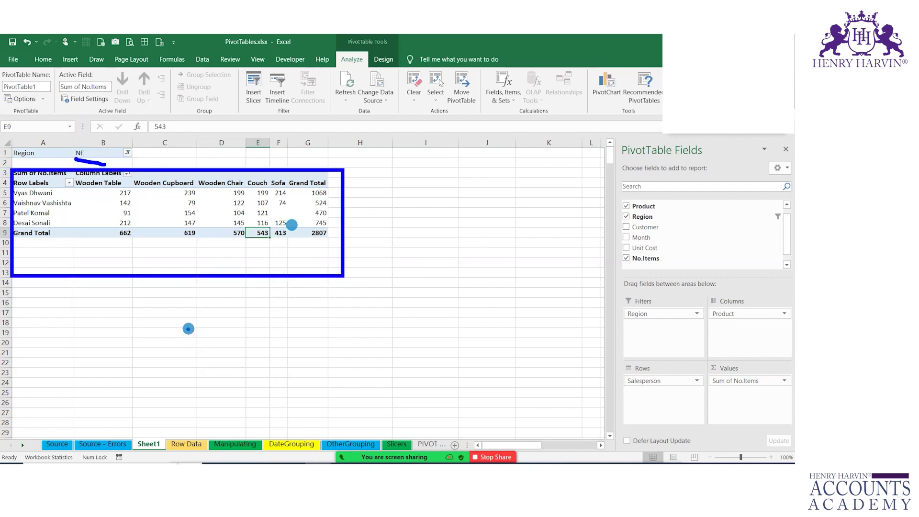
{"action": "left_click_drag", "start_coordinate": [57, 190], "coordinate": [51, 222]}
{"action": "key", "text": "Escape"}
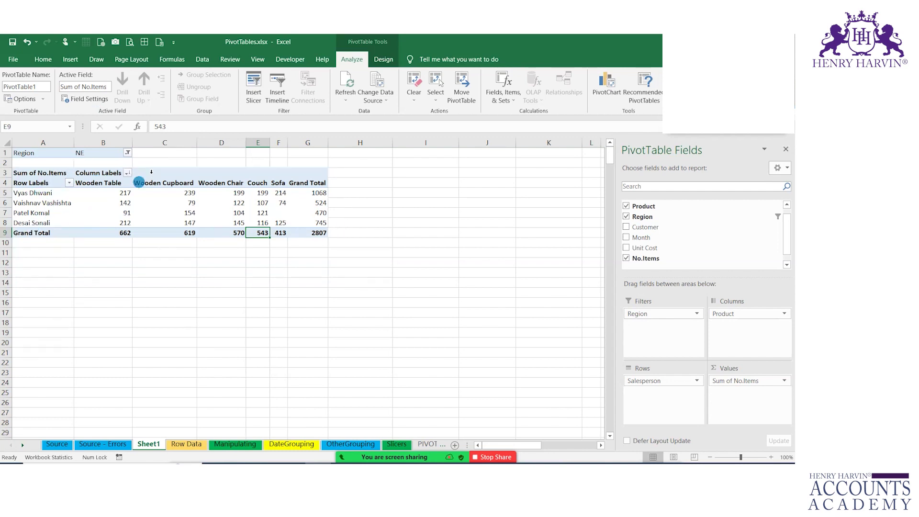
- Change the pivot table's Region report filter to SW
{"action": "left_click", "coordinate": [128, 152]}
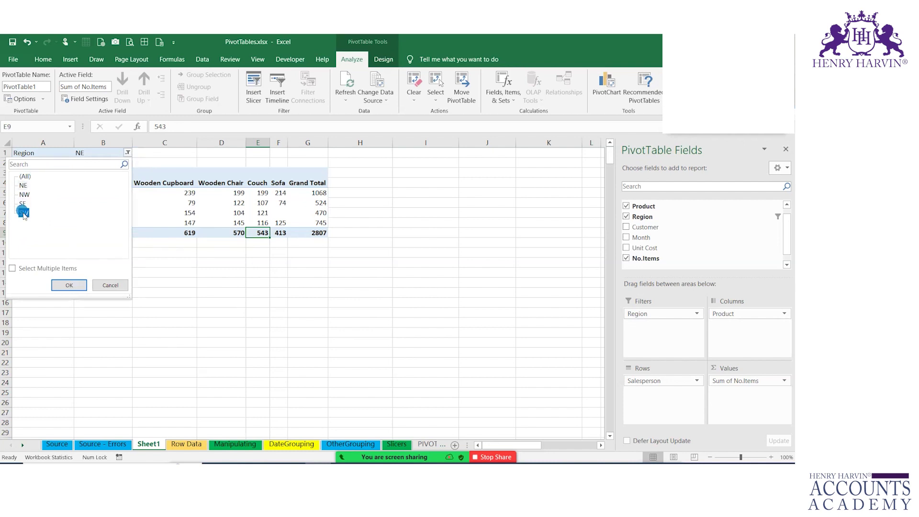
{"action": "left_click", "coordinate": [69, 284]}
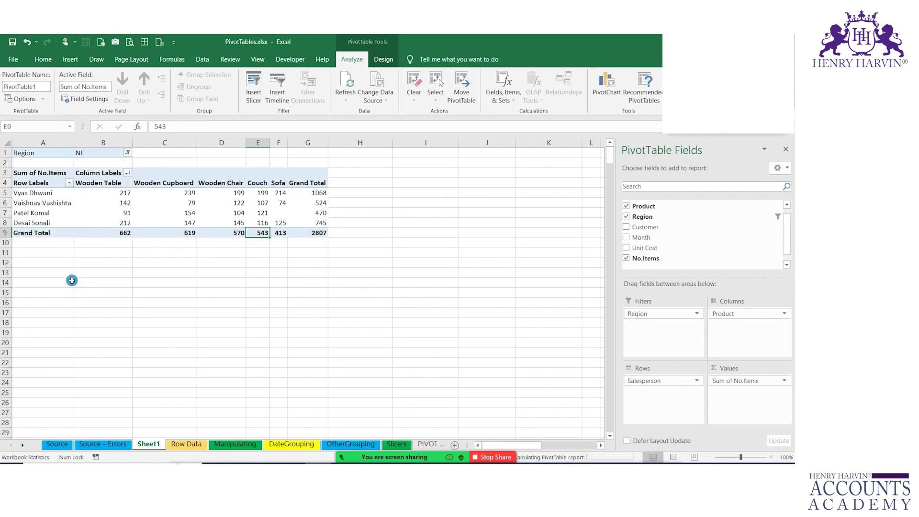
{"action": "left_click_drag", "start_coordinate": [78, 159], "coordinate": [118, 167]}
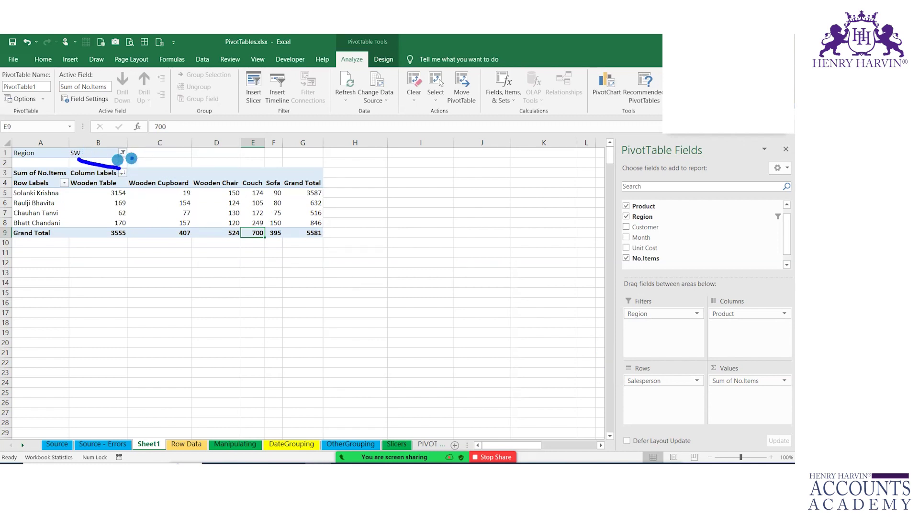
- Allow multiple items in the Region report filter and select only the NE and SE regions
{"action": "left_click", "coordinate": [123, 152]}
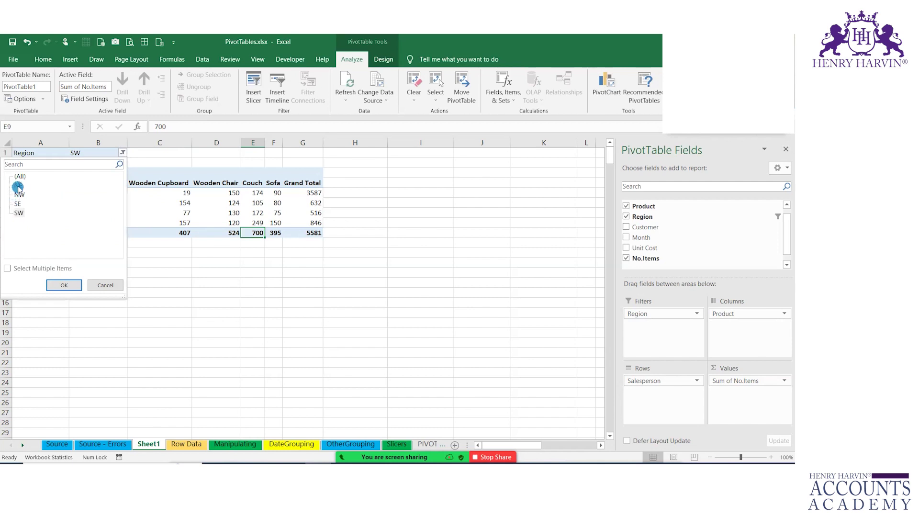
{"action": "left_click", "coordinate": [7, 269]}
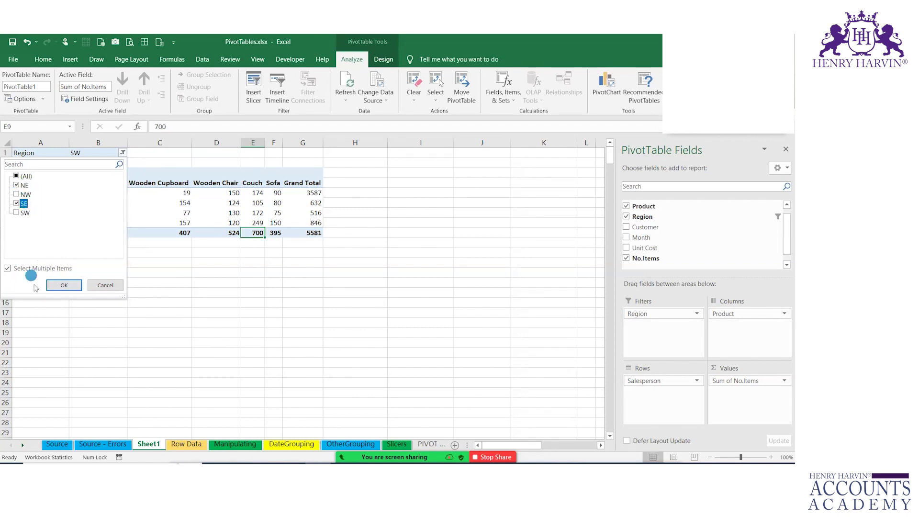
{"action": "left_click", "coordinate": [63, 285]}
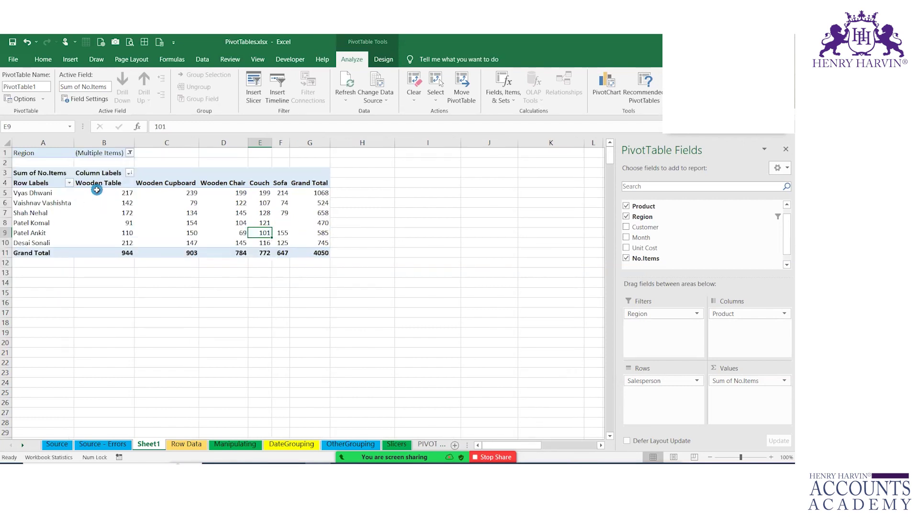
{"action": "left_click_drag", "start_coordinate": [82, 162], "coordinate": [118, 166]}
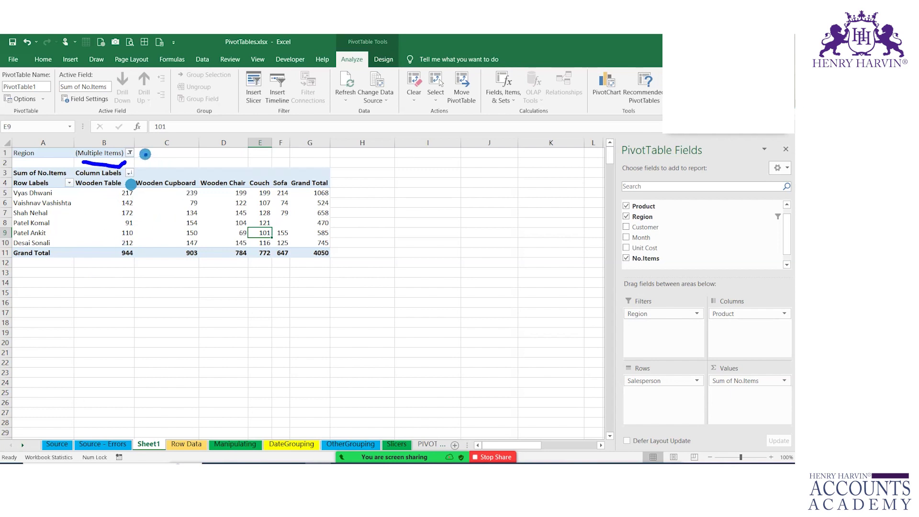
{"action": "left_click_drag", "start_coordinate": [145, 154], "coordinate": [225, 165]}
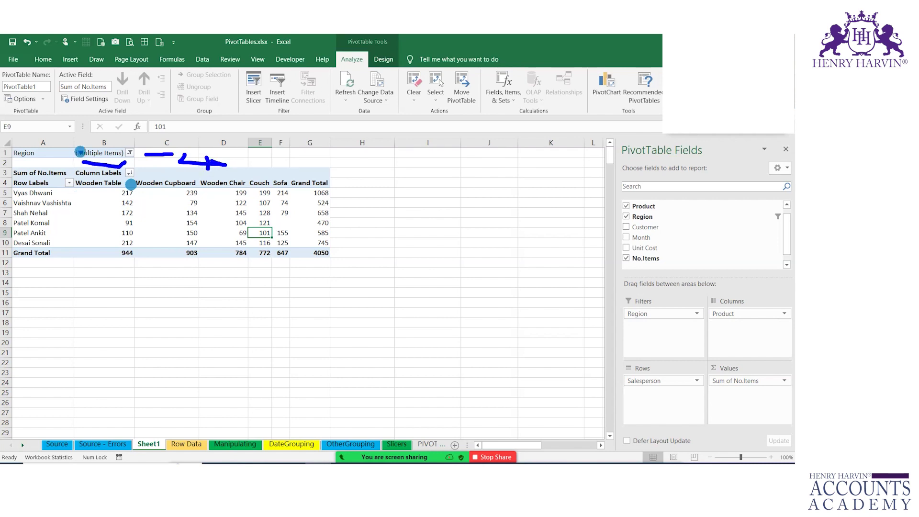
{"action": "mouse_move", "coordinate": [9, 165]}
{"action": "left_mouse_down"}
{"action": "mouse_move", "coordinate": [207, 249]}
{"action": "mouse_move", "coordinate": [284, 266]}
{"action": "left_mouse_up"}
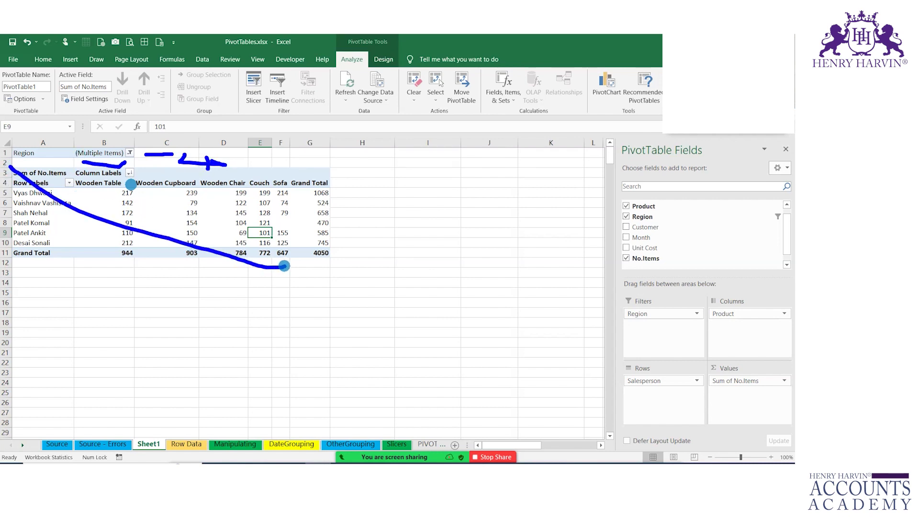
{"action": "left_click_drag", "start_coordinate": [91, 160], "coordinate": [131, 165]}
{"action": "key", "text": "Escape"}
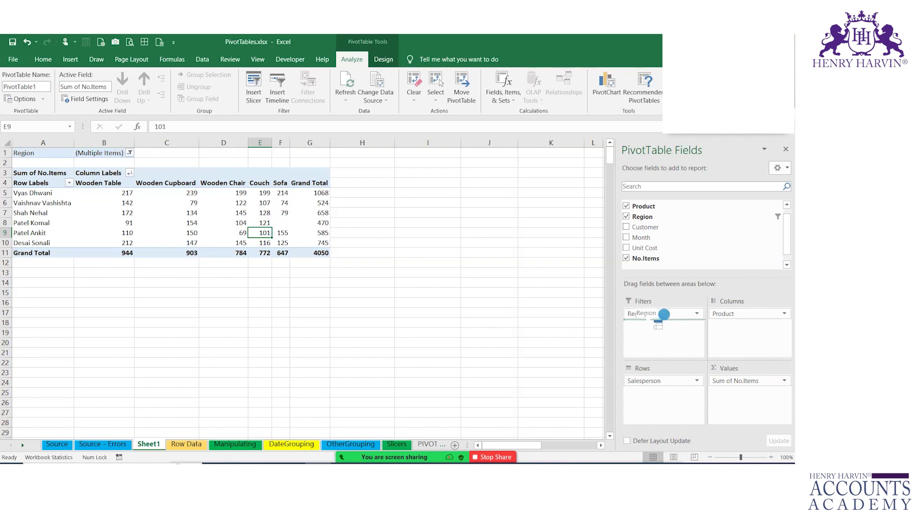
- Check the regions selected in the report filter, and remove the Region field from the pivot table's filters
{"action": "left_click", "coordinate": [131, 152]}
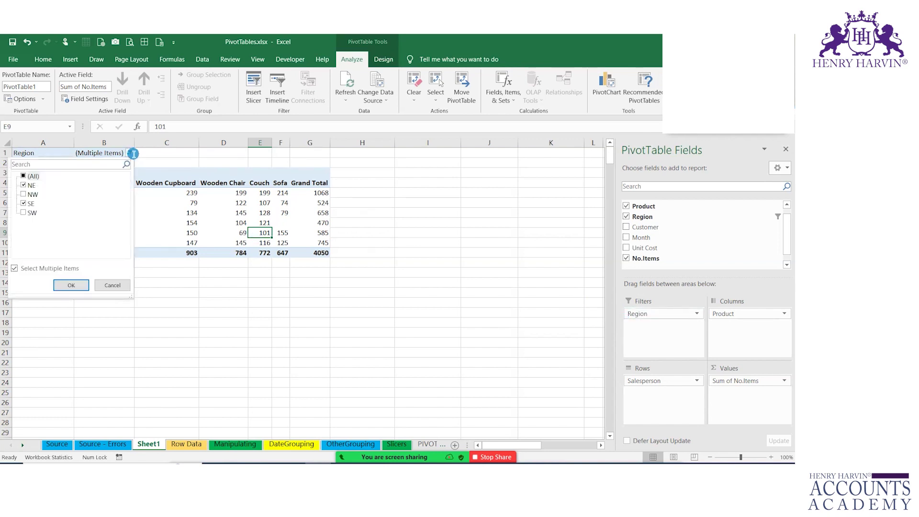
{"action": "left_click", "coordinate": [72, 285]}
{"action": "left_click_drag", "start_coordinate": [650, 312], "coordinate": [486, 280]}
{"action": "left_click_drag", "start_coordinate": [621, 308], "coordinate": [698, 359]}
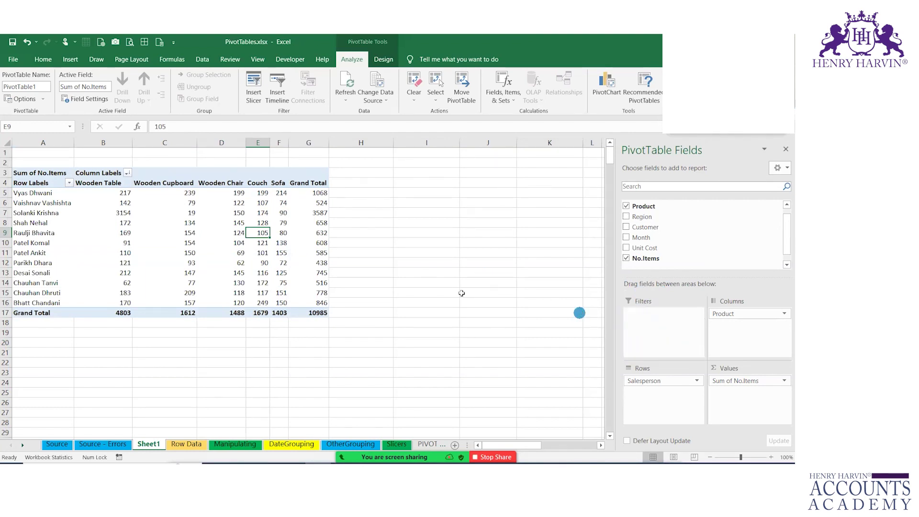
- Insert slicers for Salesperson and Region on the pivot table and place them side by side in the empty cells next to it
{"action": "left_click", "coordinate": [226, 220]}
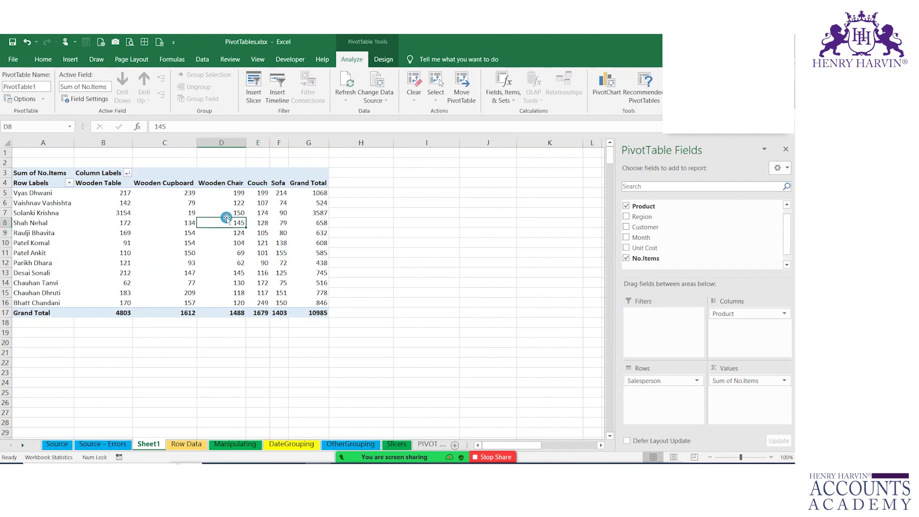
{"action": "left_click", "coordinate": [189, 222]}
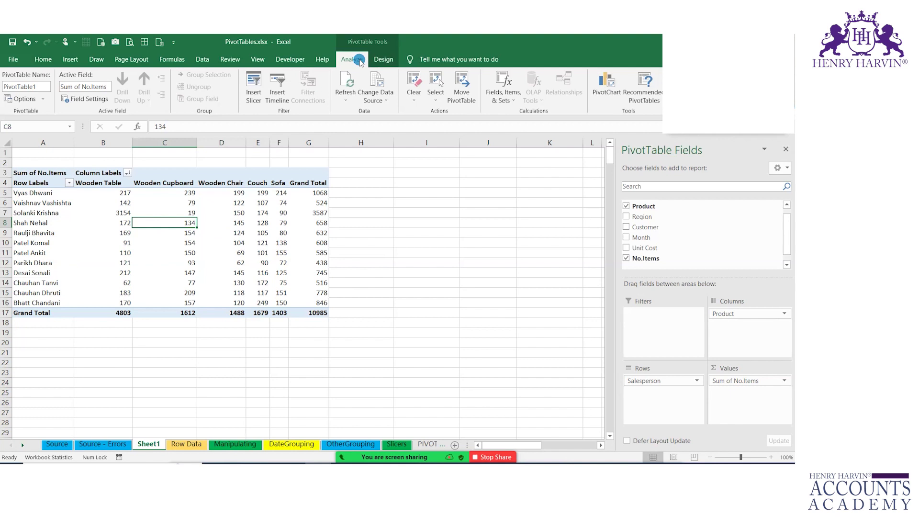
{"action": "left_click", "coordinate": [255, 93]}
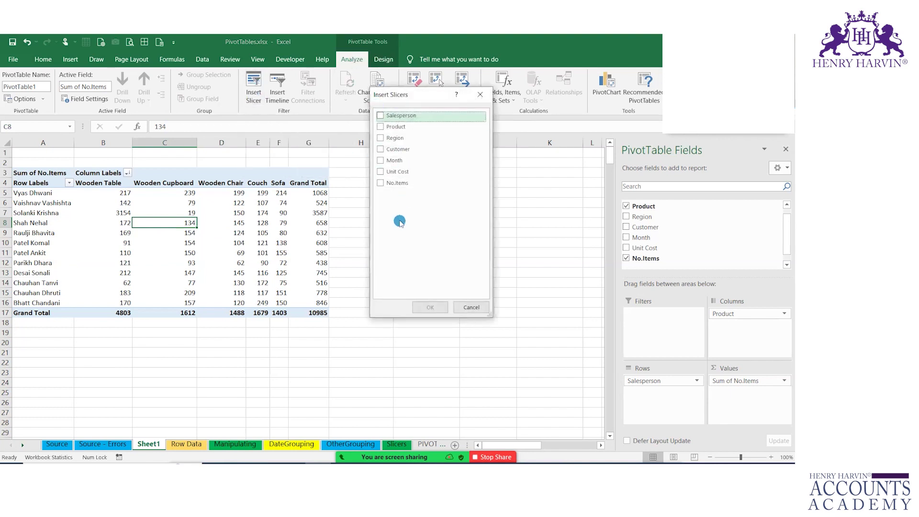
{"action": "left_click", "coordinate": [381, 139]}
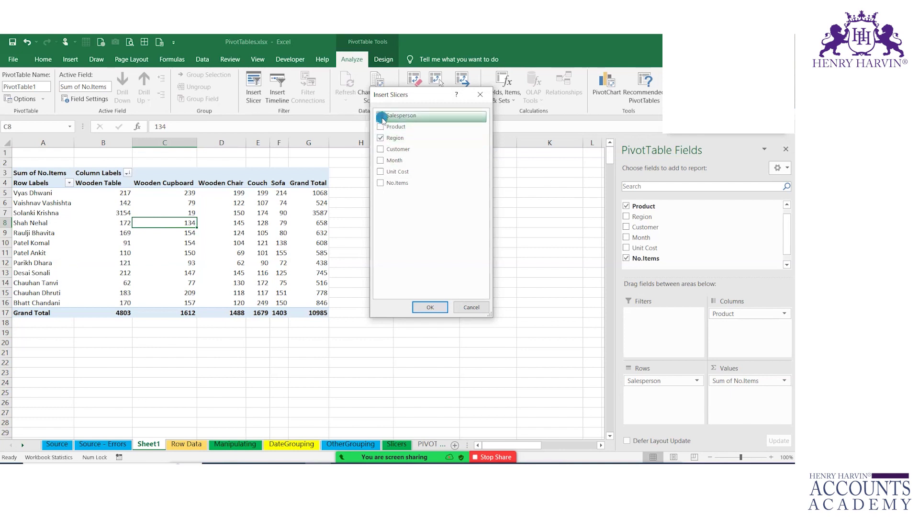
{"action": "left_click", "coordinate": [431, 306]}
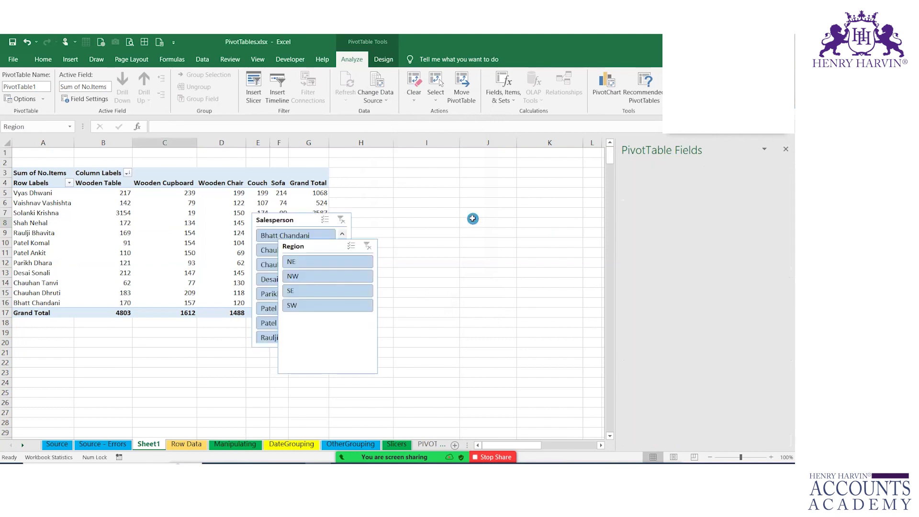
{"action": "left_click_drag", "start_coordinate": [322, 247], "coordinate": [594, 222]}
{"action": "left_click", "coordinate": [312, 219]}
{"action": "left_click_drag", "start_coordinate": [312, 219], "coordinate": [467, 190]}
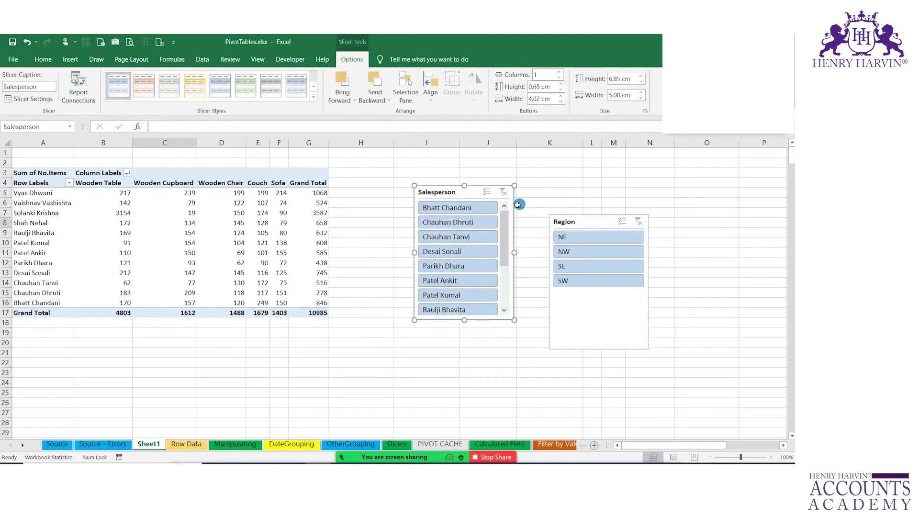
- Filter the pivot table to the NE and SE regions with the Region slicer
{"action": "left_click", "coordinate": [585, 238]}
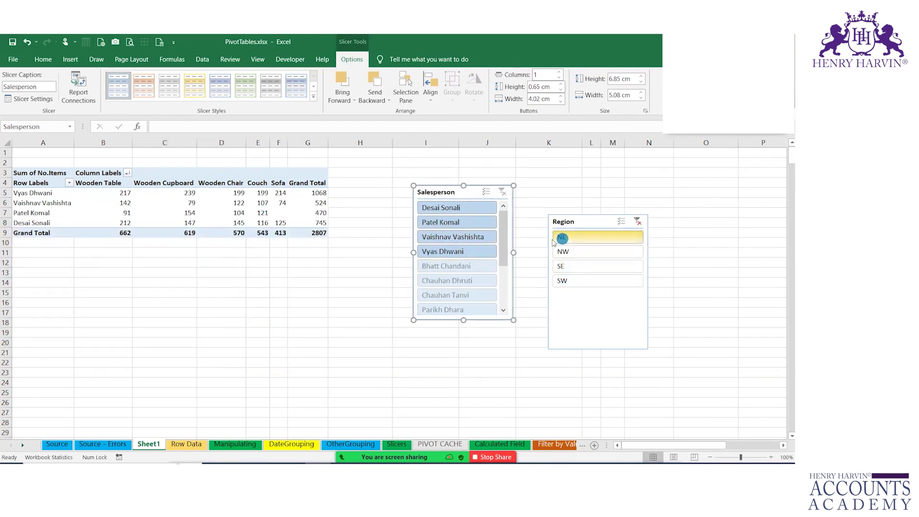
{"action": "left_click", "coordinate": [579, 266], "text": "ctrl"}
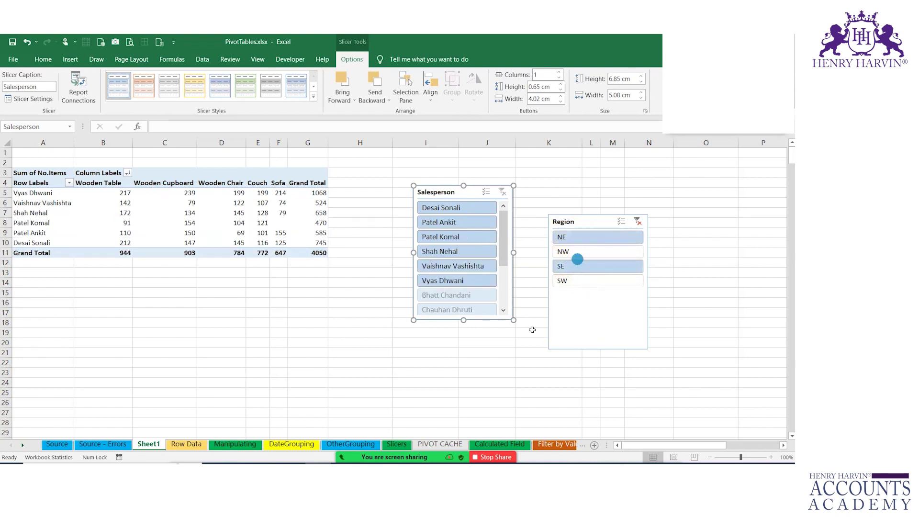
- Enlarge the Salesperson slicer to about 11.2 cm high and 5.6 cm wide, and move both slicers closer to the pivot table
{"action": "left_click_drag", "start_coordinate": [514, 320], "coordinate": [523, 381]}
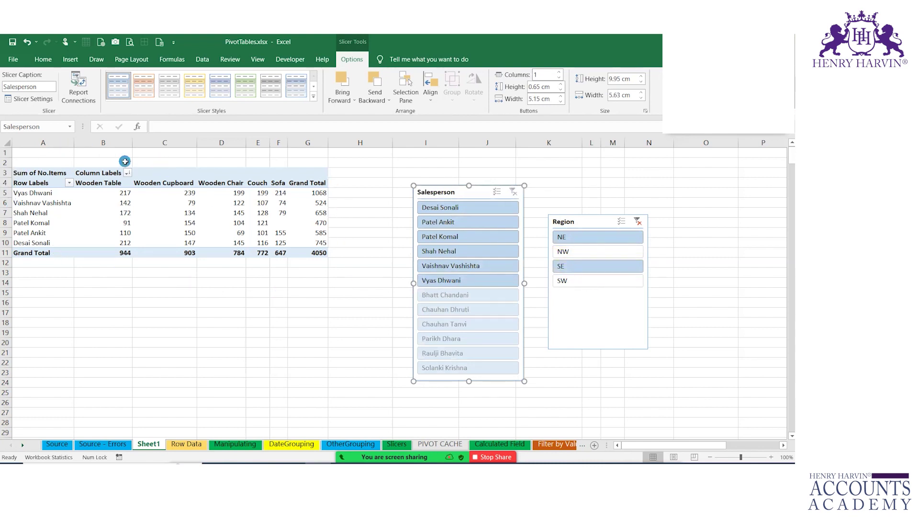
{"action": "left_click", "coordinate": [578, 271]}
{"action": "left_click_drag", "start_coordinate": [523, 381], "coordinate": [523, 406]}
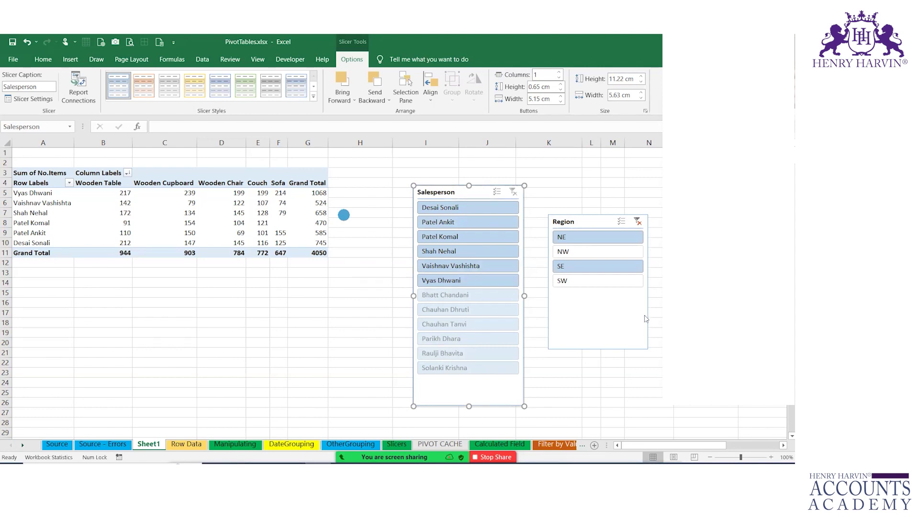
{"action": "left_click", "coordinate": [281, 213]}
{"action": "left_click_drag", "start_coordinate": [566, 222], "coordinate": [534, 191]}
{"action": "left_click_drag", "start_coordinate": [461, 193], "coordinate": [405, 180]}
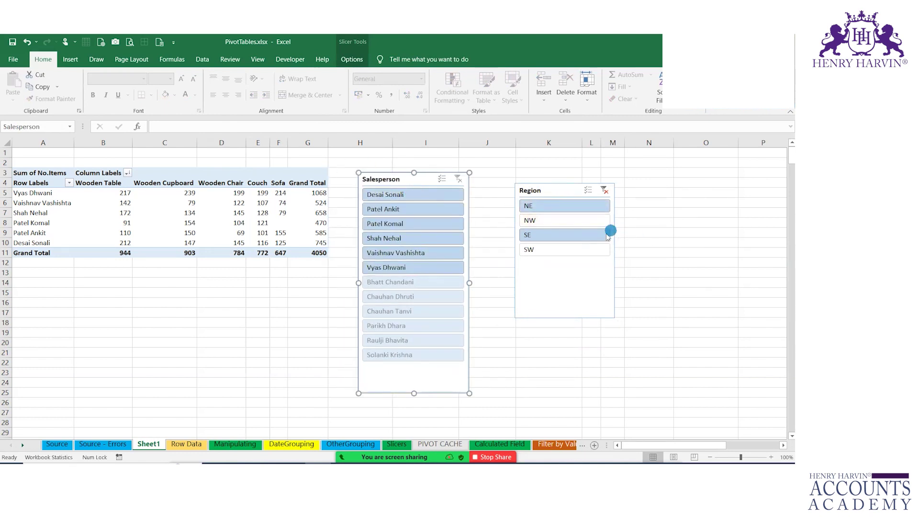
- Clear the Region slicer's filter and move both slicers farther away from the pivot table
{"action": "left_click", "coordinate": [606, 189]}
{"action": "left_click_drag", "start_coordinate": [559, 189], "coordinate": [631, 188]}
{"action": "left_click_drag", "start_coordinate": [311, 186], "coordinate": [505, 188]}
{"action": "left_click_drag", "start_coordinate": [673, 450], "coordinate": [662, 450]}
- Insert a default column PivotChart from the pivot table range A3:G17 and place it over the table's lower rows
{"action": "left_click_drag", "start_coordinate": [36, 176], "coordinate": [316, 313]}
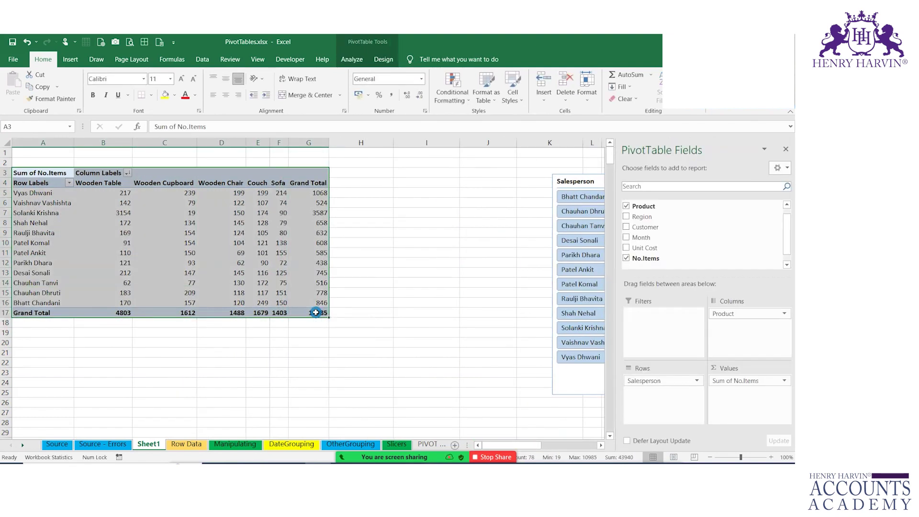
{"action": "key", "text": "alt+F1"}
{"action": "left_click_drag", "start_coordinate": [360, 228], "coordinate": [432, 264]}
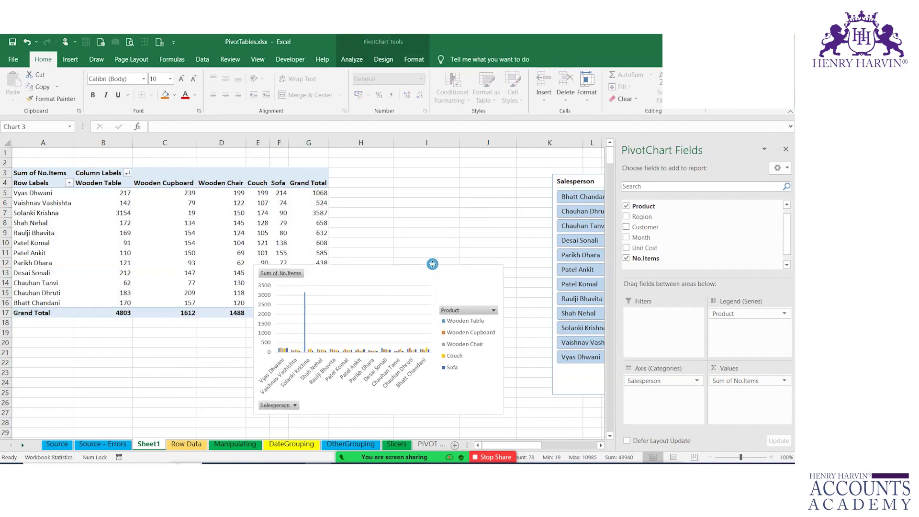
- Set the No.Items value in cell G2 of the Row Data sheet to 16
{"action": "left_click", "coordinate": [298, 359]}
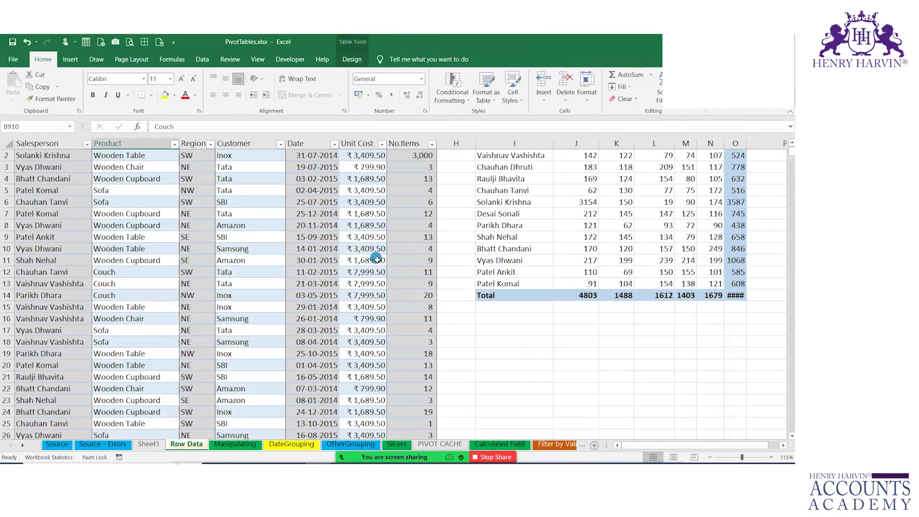
{"action": "scroll", "coordinate": [420, 186], "scroll_direction": "up", "scroll_amount": 1}
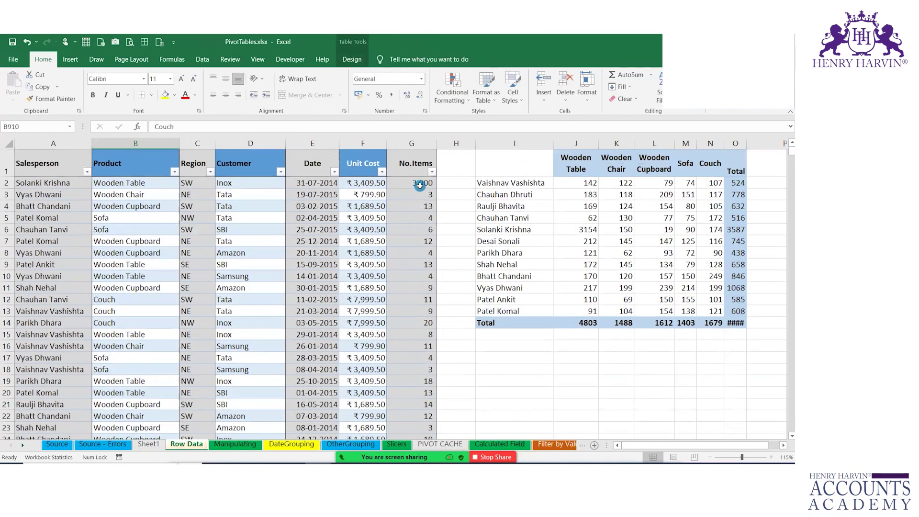
{"action": "left_click", "coordinate": [420, 183]}
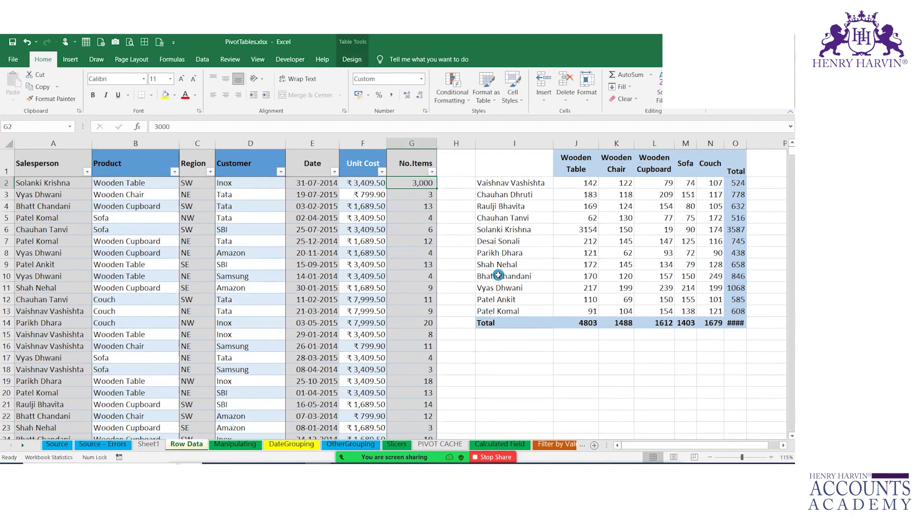
{"action": "type", "text": "16"}
{"action": "key", "text": "Return"}
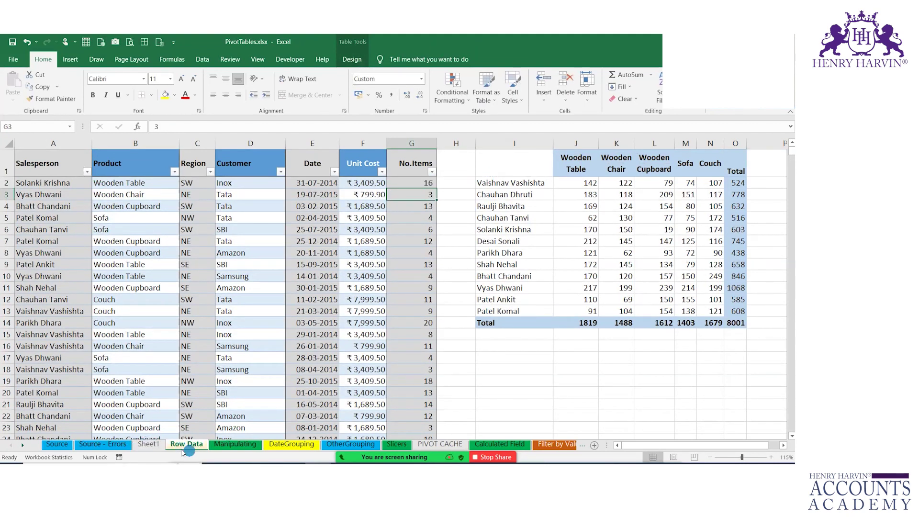
- On Sheet1, move the PivotChart over columns B to H and refresh all pivot data
{"action": "left_click", "coordinate": [148, 444]}
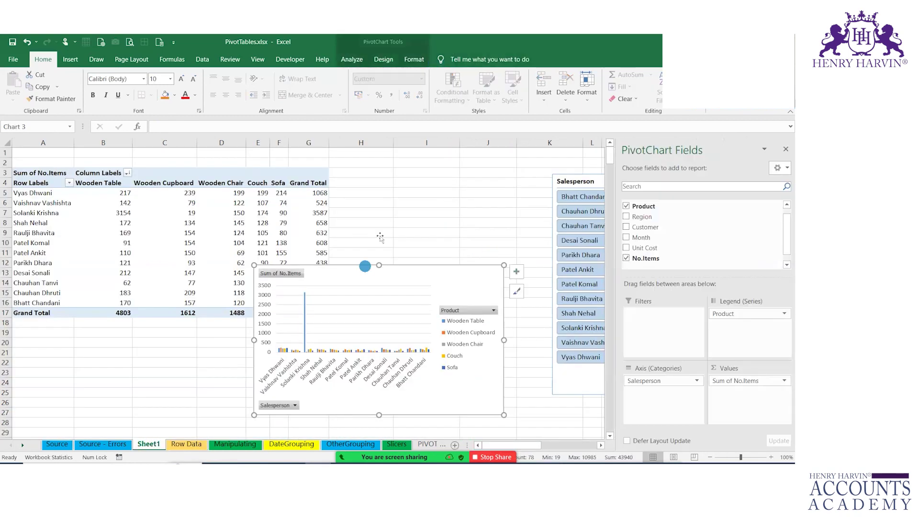
{"action": "left_click", "coordinate": [217, 214]}
{"action": "left_click_drag", "start_coordinate": [467, 285], "coordinate": [328, 269]}
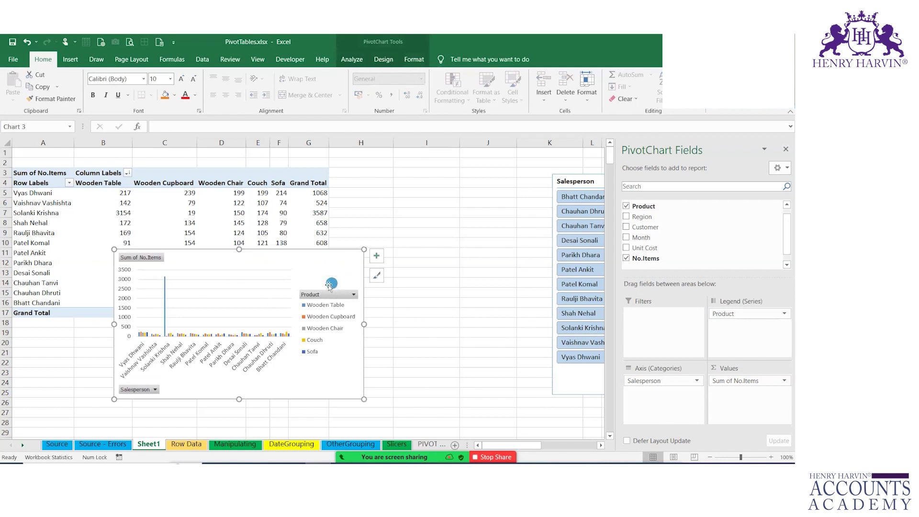
{"action": "left_click", "coordinate": [228, 203]}
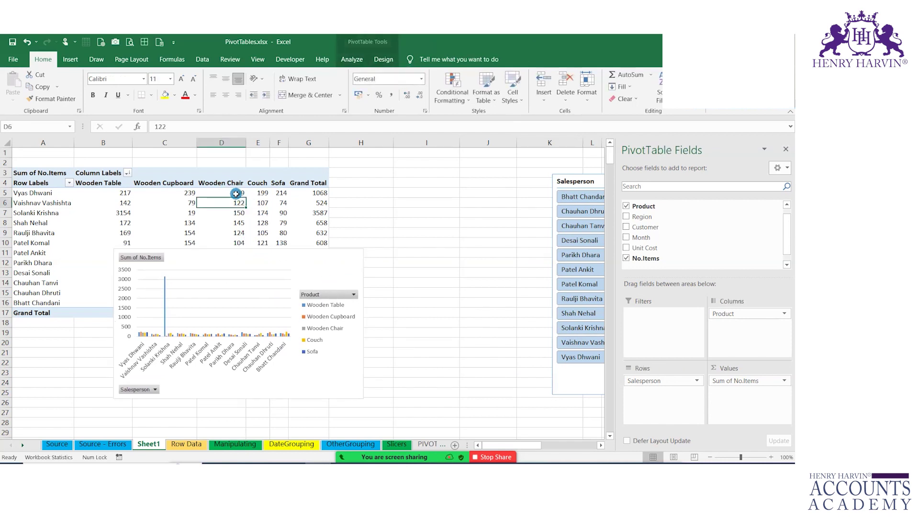
{"action": "left_click", "coordinate": [352, 60]}
{"action": "left_click", "coordinate": [350, 101]}
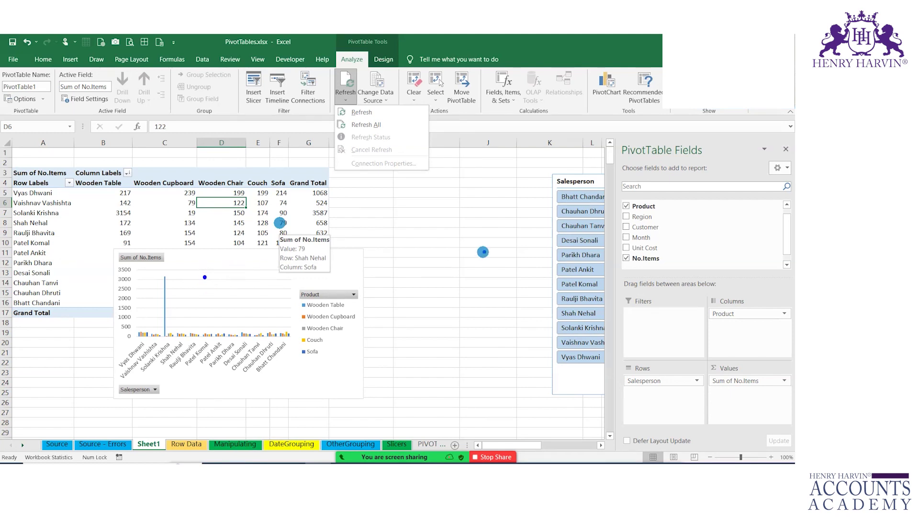
{"action": "left_click", "coordinate": [279, 223]}
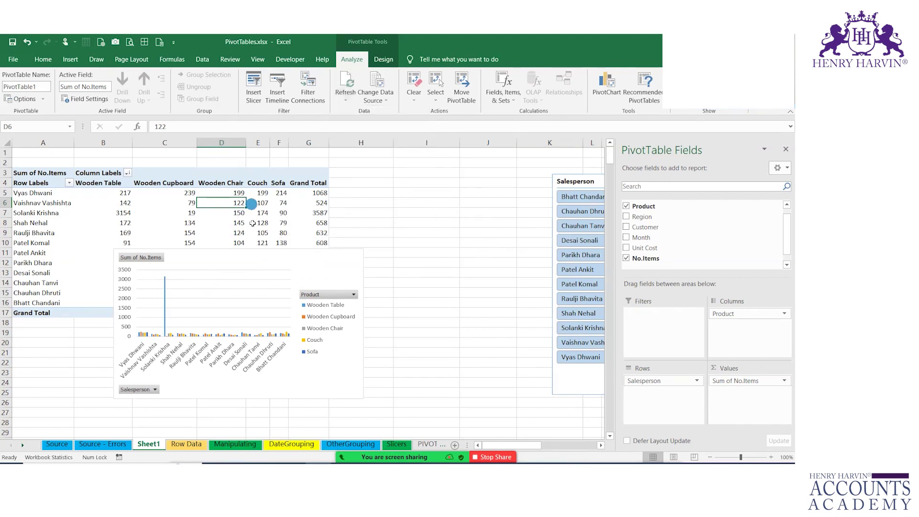
{"action": "left_click", "coordinate": [345, 100]}
{"action": "left_click", "coordinate": [346, 124]}
- Move the PivotChart clear of the Wooden Table column and enlarge it slightly
{"action": "left_click_drag", "start_coordinate": [250, 262], "coordinate": [311, 268]}
{"action": "left_click", "coordinate": [202, 212]}
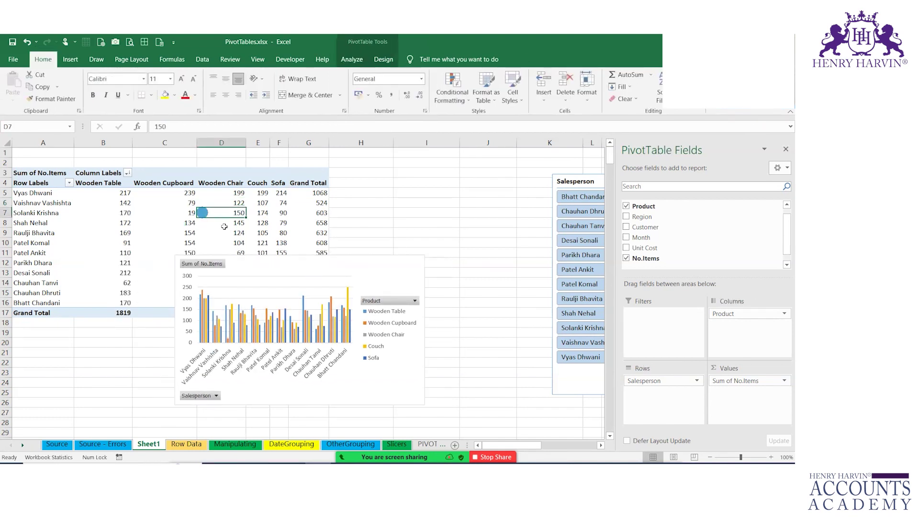
{"action": "left_click", "coordinate": [413, 259]}
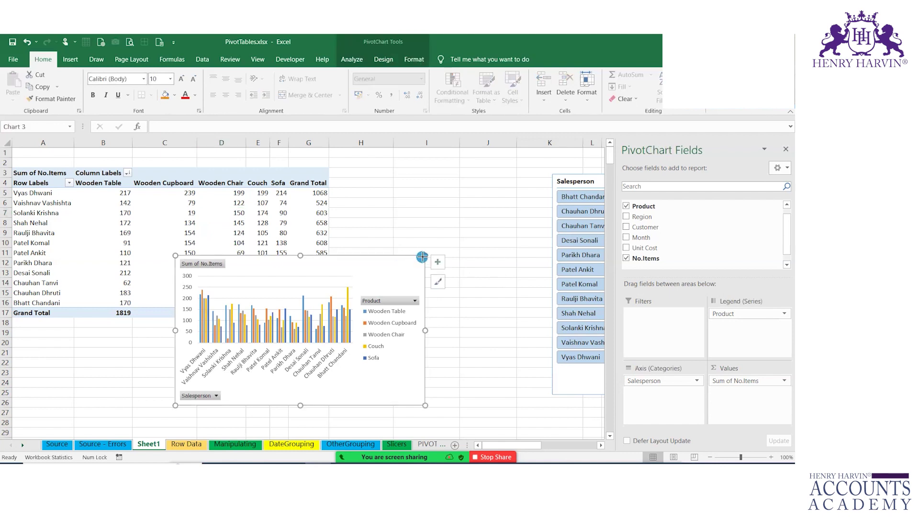
{"action": "left_click_drag", "start_coordinate": [422, 257], "coordinate": [435, 255]}
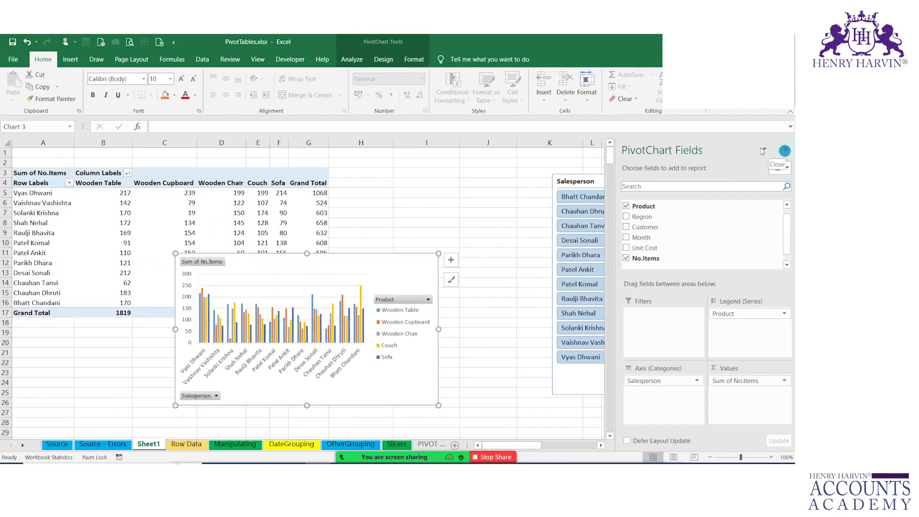
- Bring both slicers closer to the pivot table, filter by region NE and by SE in turn, and clear the Region filter
{"action": "left_click_drag", "start_coordinate": [576, 187], "coordinate": [453, 167]}
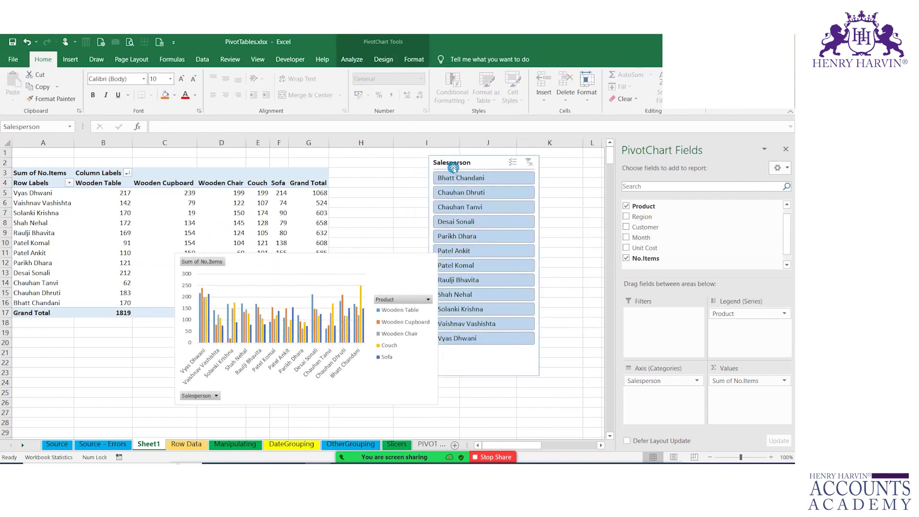
{"action": "left_click_drag", "start_coordinate": [750, 188], "coordinate": [610, 168]}
{"action": "left_click", "coordinate": [605, 190]}
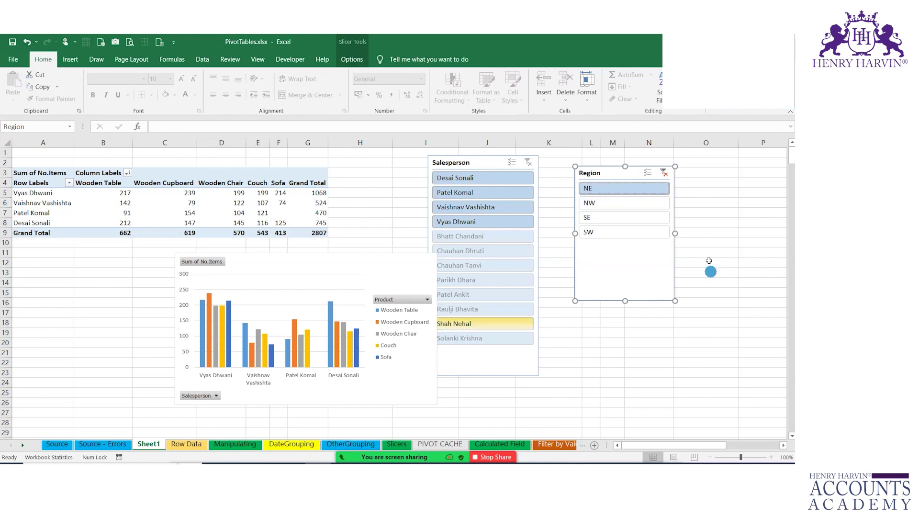
{"action": "left_click", "coordinate": [588, 218]}
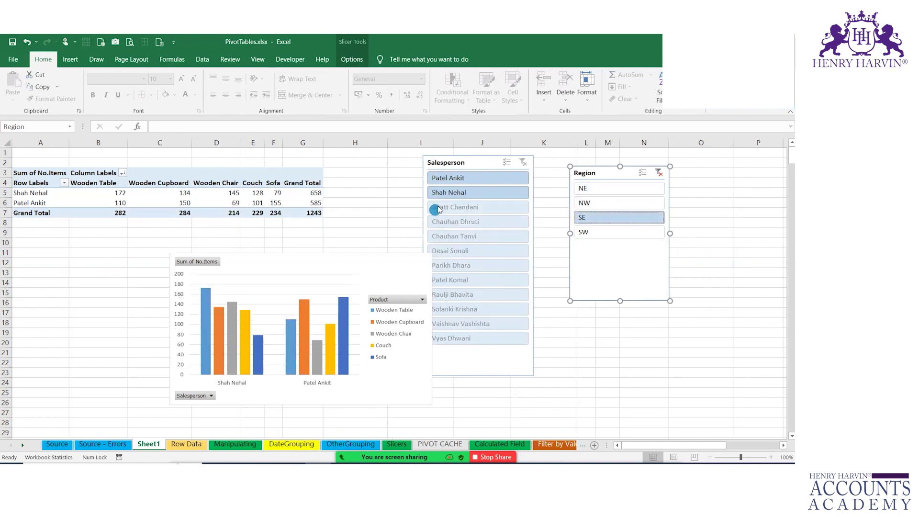
{"action": "left_click", "coordinate": [660, 173]}
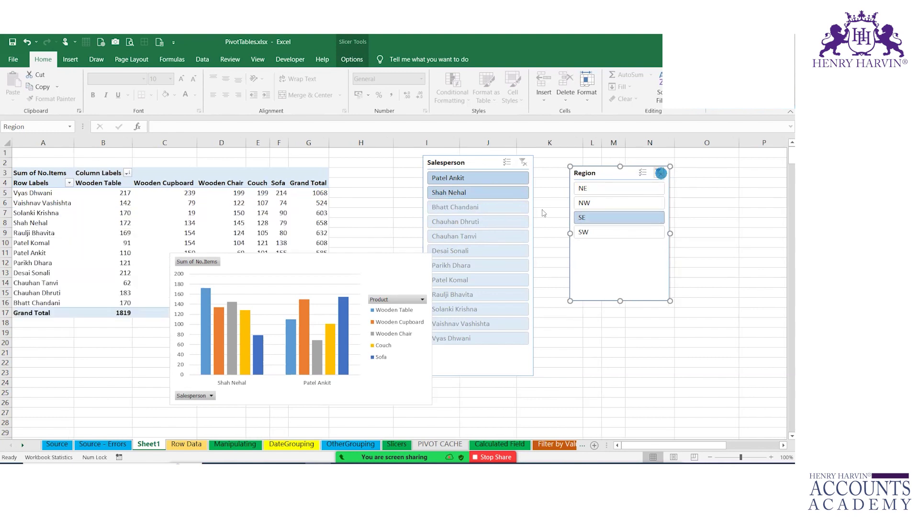
- Filter to the first salesperson with the slicer, clear that filter, and reposition the PivotChart and the Region slicer
{"action": "left_click", "coordinate": [454, 179]}
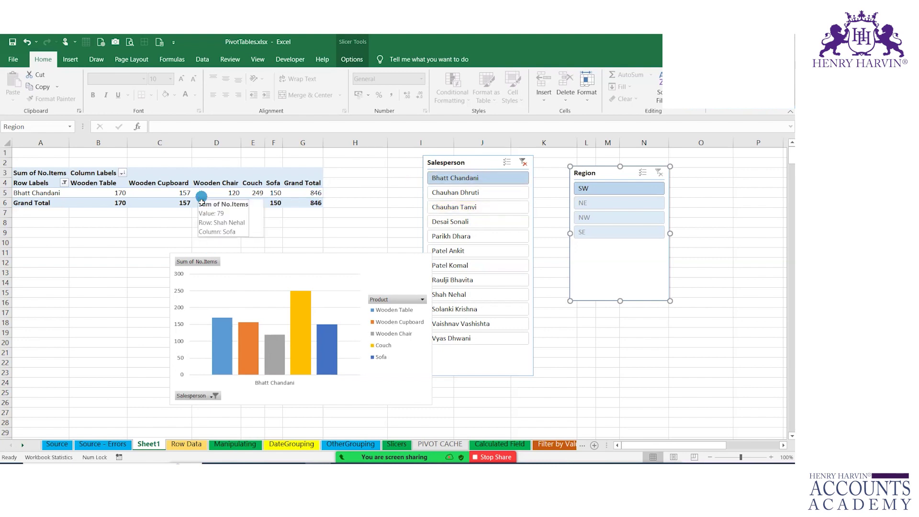
{"action": "left_click_drag", "start_coordinate": [264, 260], "coordinate": [211, 238]}
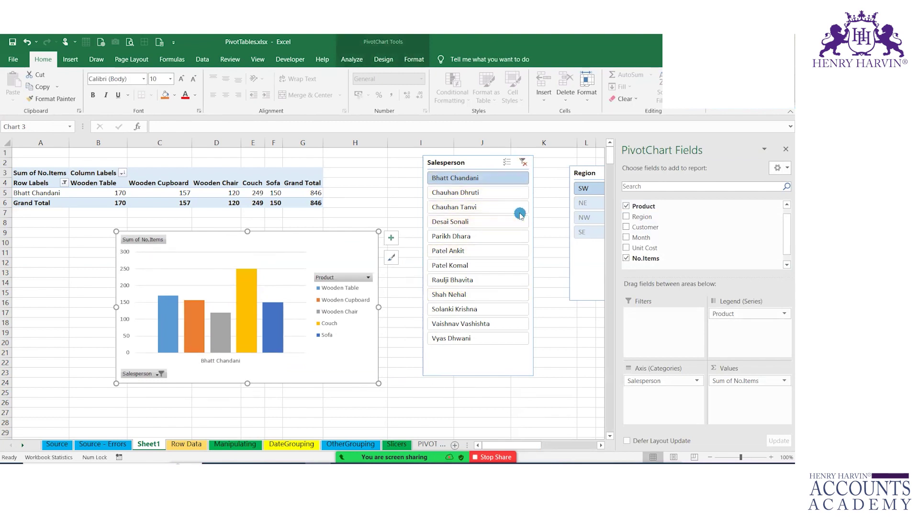
{"action": "left_click", "coordinate": [528, 163]}
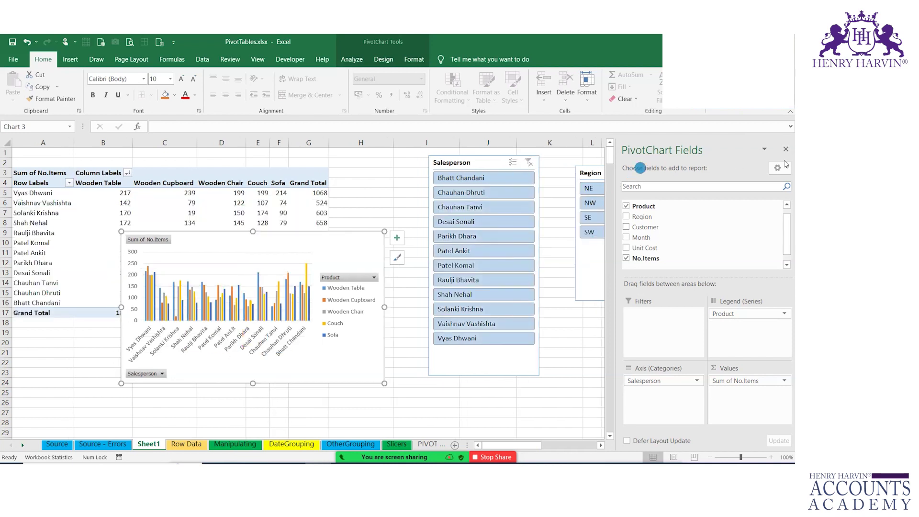
{"action": "mouse_move", "coordinate": [604, 172]}
{"action": "left_mouse_down"}
{"action": "mouse_move", "coordinate": [640, 177]}
{"action": "mouse_move", "coordinate": [586, 172]}
{"action": "left_mouse_up"}
{"action": "left_click_drag", "start_coordinate": [261, 264], "coordinate": [249, 276]}
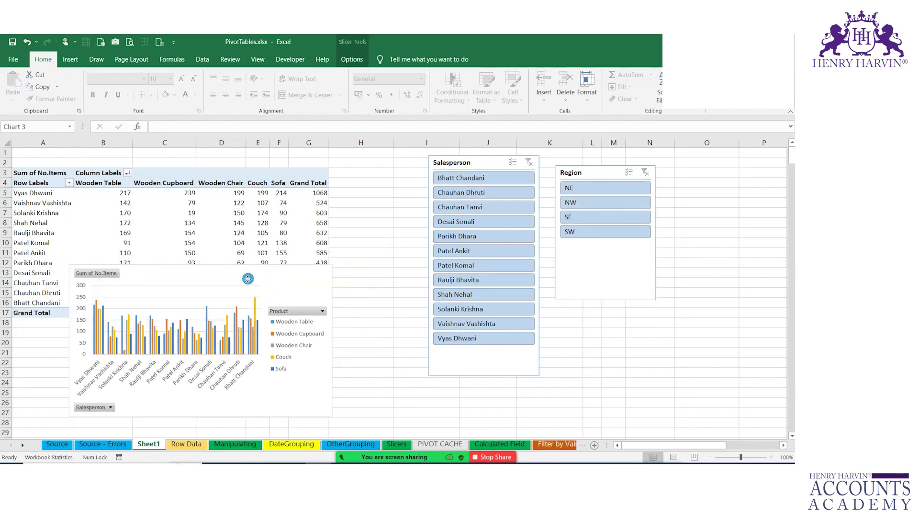
- Filter by region NE and by SE in turn, move both slicers nearer the pivot table, and clear the Region filter
{"action": "left_click", "coordinate": [575, 187]}
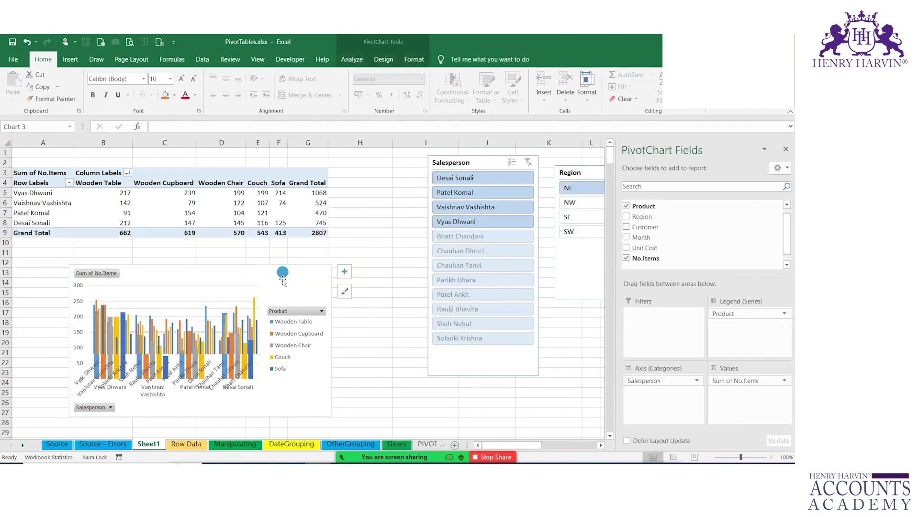
{"action": "left_click", "coordinate": [274, 321]}
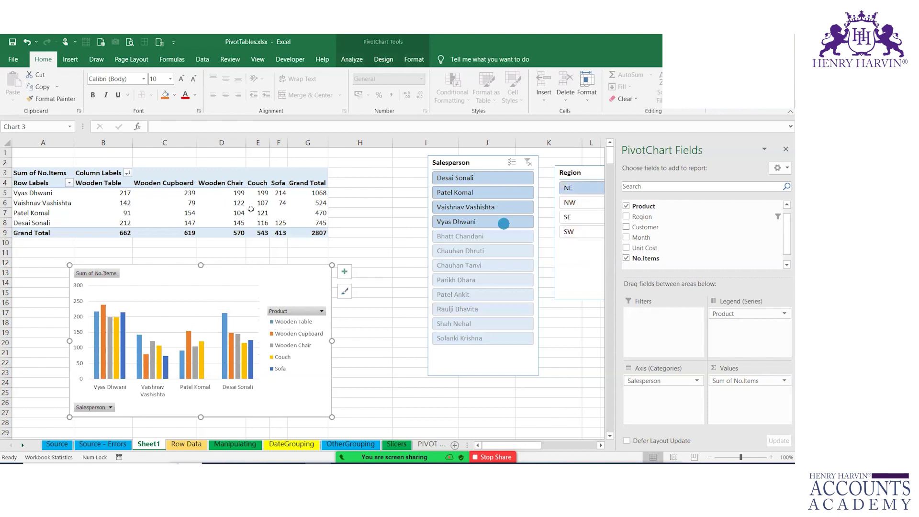
{"action": "left_click", "coordinate": [580, 217]}
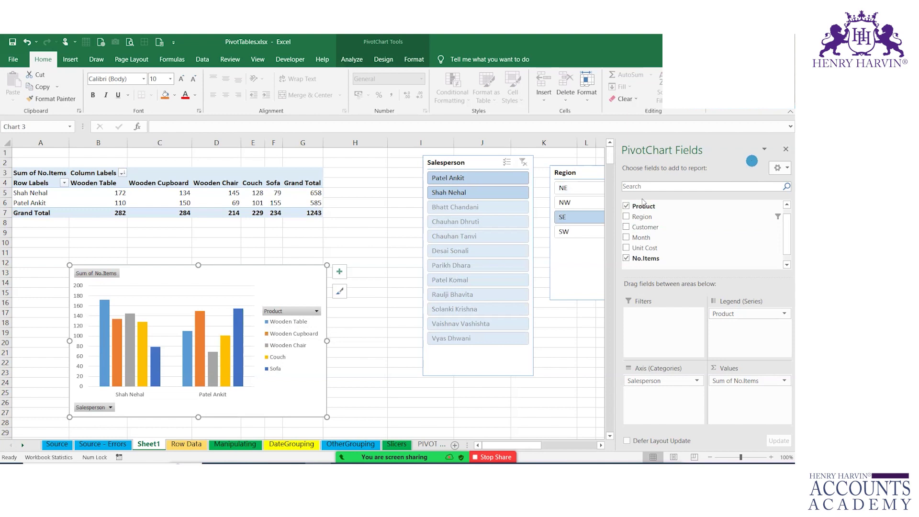
{"action": "left_click_drag", "start_coordinate": [475, 164], "coordinate": [432, 160]}
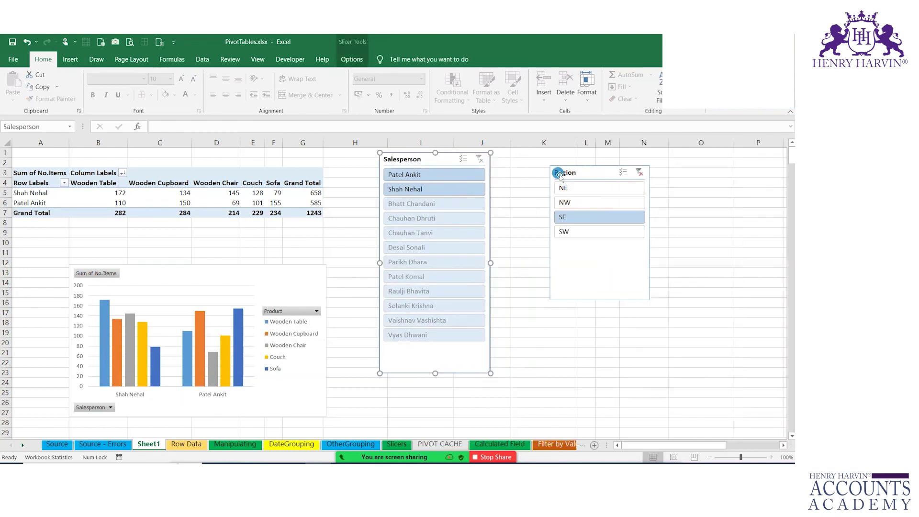
{"action": "left_click_drag", "start_coordinate": [576, 171], "coordinate": [536, 159]}
{"action": "left_click", "coordinate": [600, 159]}
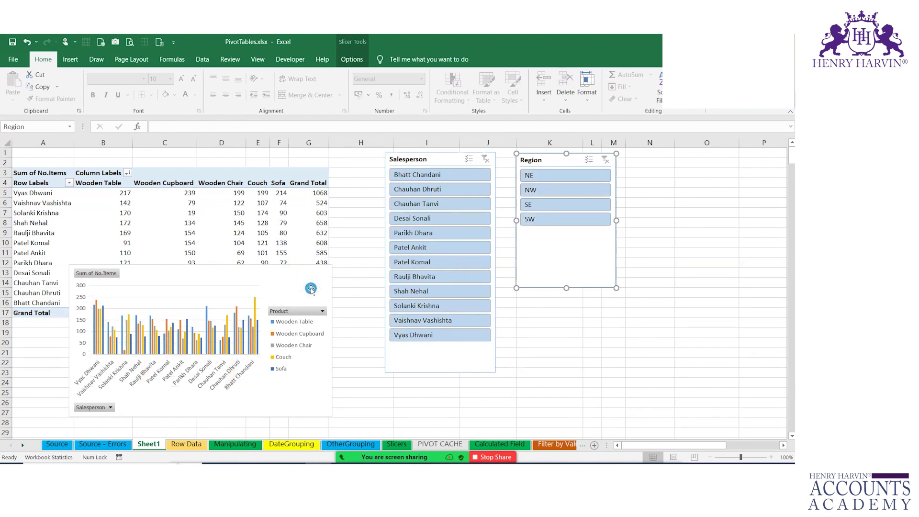
- Narrow the PivotChart field pane and line up the upper edges of the Salesperson and Region slicers
{"action": "left_click", "coordinate": [284, 279]}
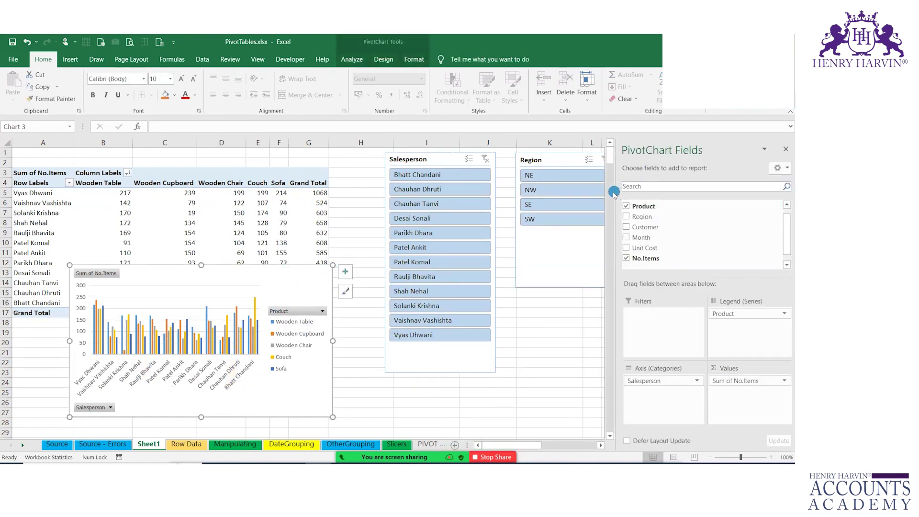
{"action": "left_click_drag", "start_coordinate": [615, 190], "coordinate": [692, 186]}
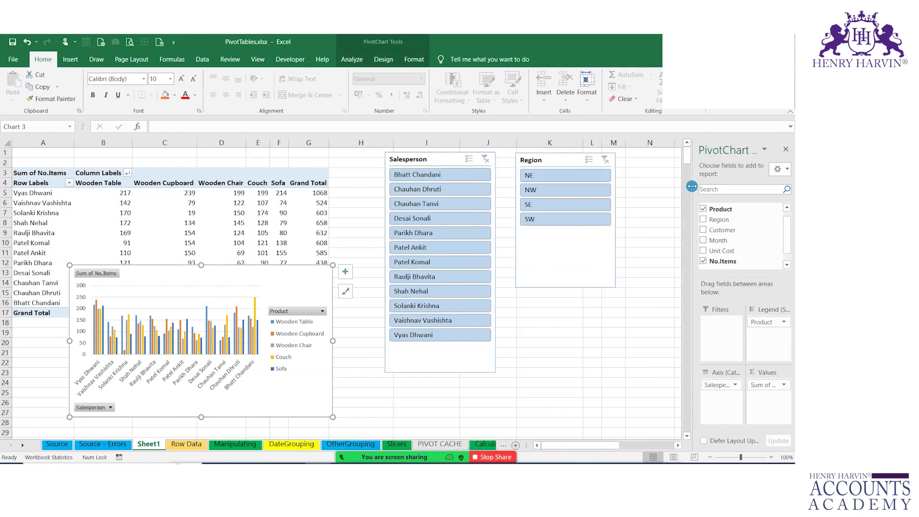
{"action": "mouse_move", "coordinate": [554, 161]}
{"action": "left_mouse_down"}
{"action": "mouse_move", "coordinate": [571, 156]}
{"action": "mouse_move", "coordinate": [554, 167]}
{"action": "left_mouse_up"}
{"action": "left_click_drag", "start_coordinate": [453, 163], "coordinate": [456, 170]}
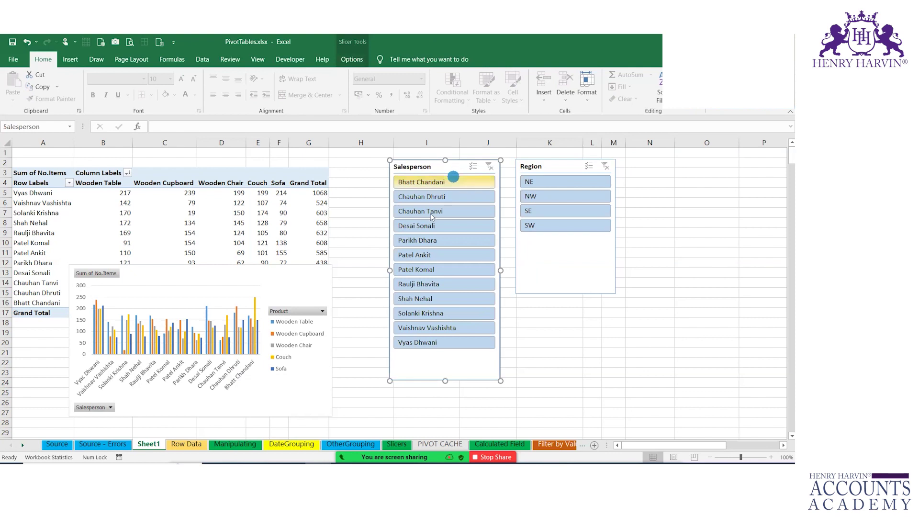
- Delete the PivotChart and both the Salesperson and Region slicers from Sheet1
{"action": "left_click", "coordinate": [258, 273]}
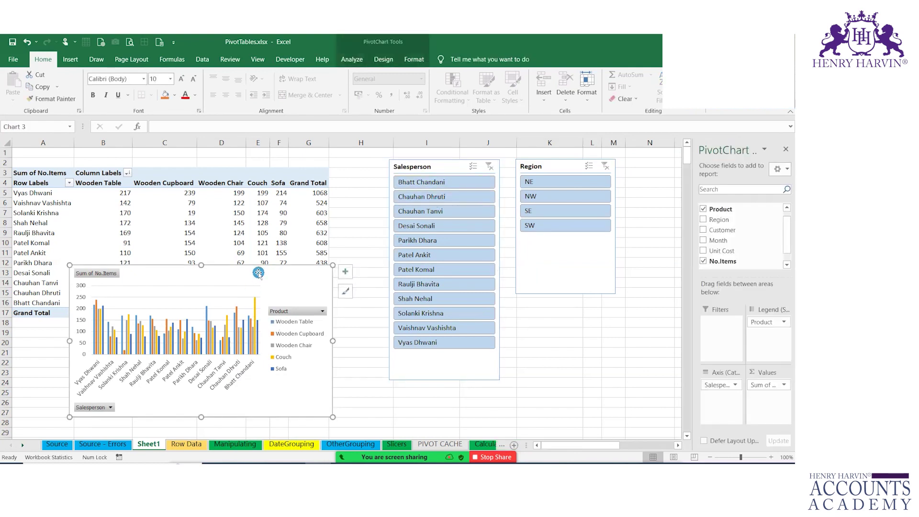
{"action": "key", "text": "Delete"}
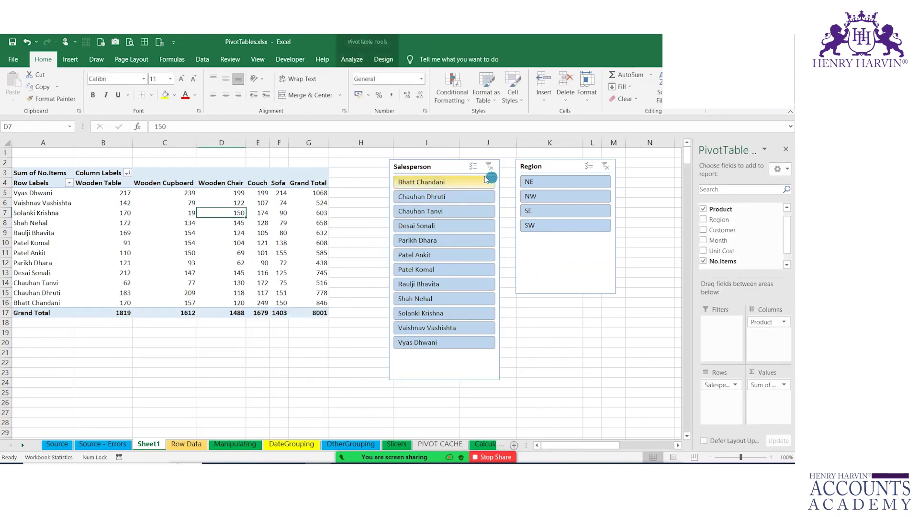
{"action": "left_click", "coordinate": [454, 169]}
{"action": "key", "text": "Delete"}
{"action": "left_click", "coordinate": [534, 165]}
{"action": "key", "text": "Delete"}
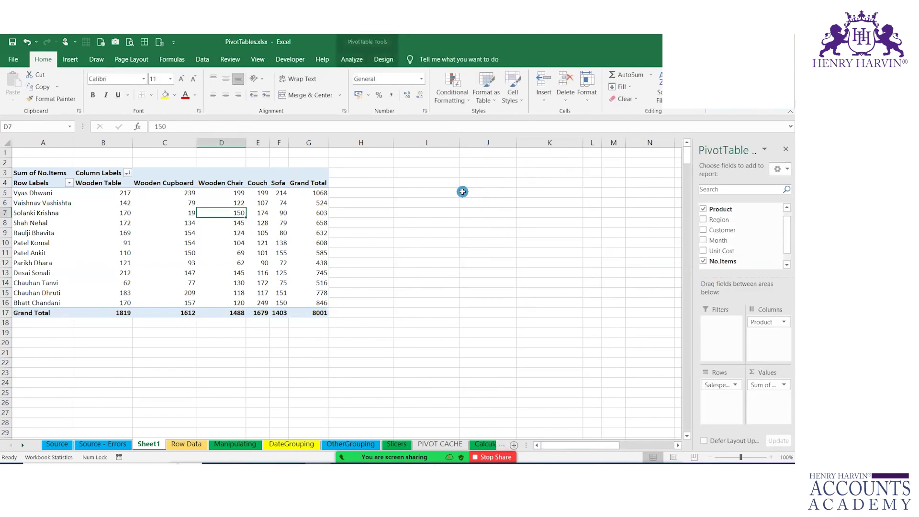
- Widen the PivotTable field pane and remove the Product field from the pivot table's columns
{"action": "left_click", "coordinate": [176, 233]}
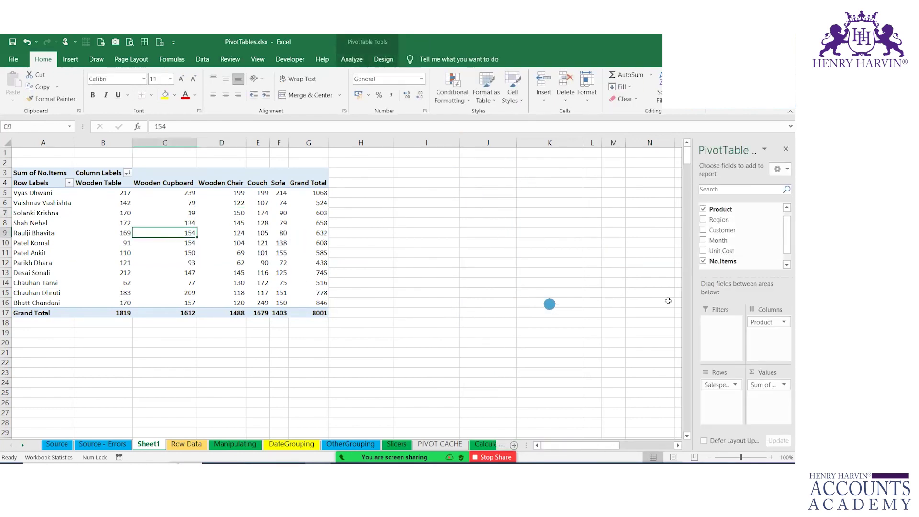
{"action": "left_click_drag", "start_coordinate": [694, 278], "coordinate": [583, 276]}
{"action": "left_click_drag", "start_coordinate": [704, 321], "coordinate": [467, 271]}
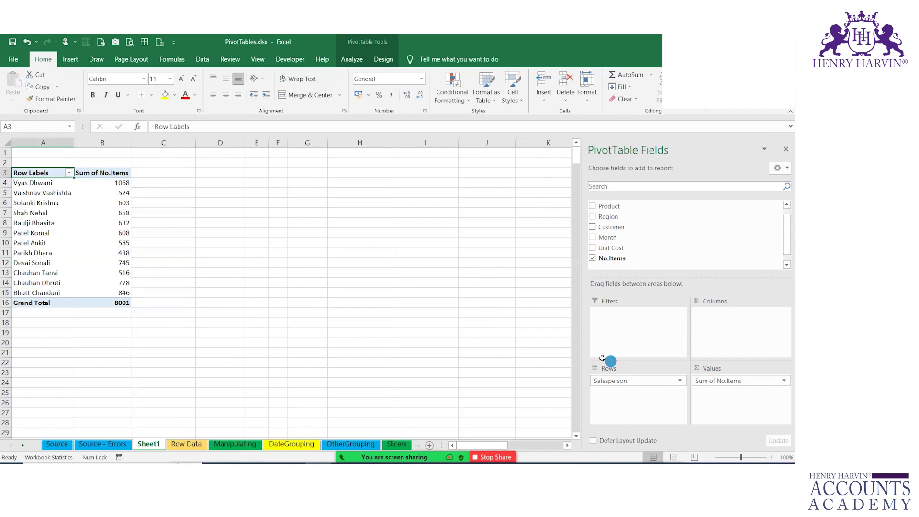
- Copy the pivot table range A3:B16 and paste it at cell A19 on the same sheet
{"action": "left_click_drag", "start_coordinate": [44, 172], "coordinate": [99, 302]}
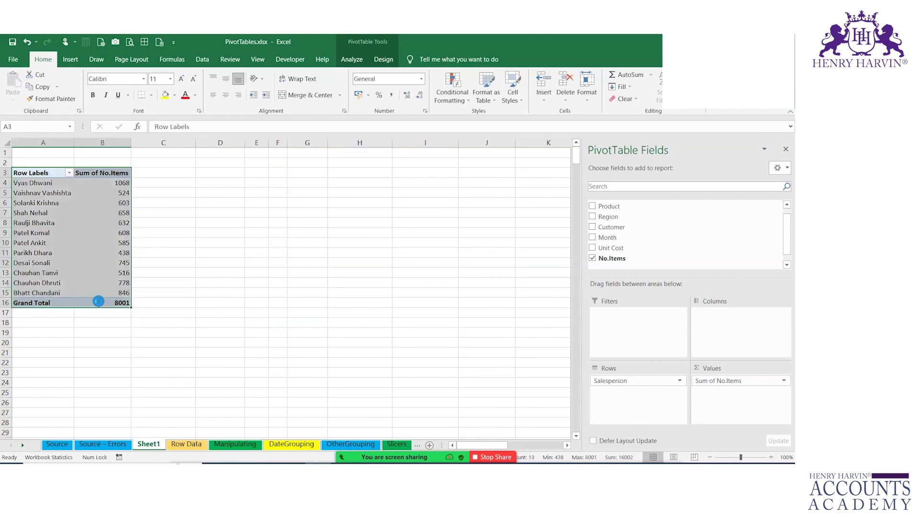
{"action": "key", "text": "ctrl+c"}
{"action": "left_click", "coordinate": [65, 336]}
{"action": "key", "text": "ctrl+v"}
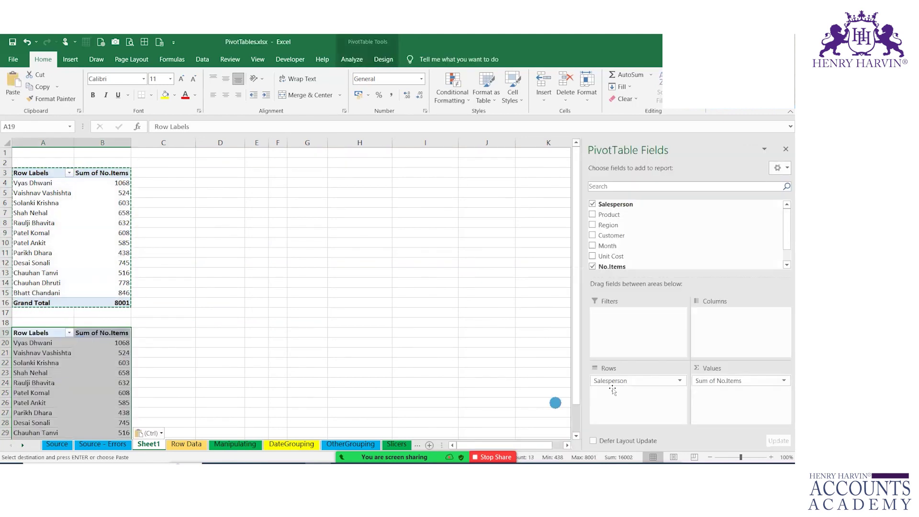
- Replace the Salesperson field with Product in the rows of the pivot table at A19
{"action": "left_click_drag", "start_coordinate": [632, 381], "coordinate": [530, 289]}
{"action": "left_click_drag", "start_coordinate": [609, 215], "coordinate": [631, 381]}
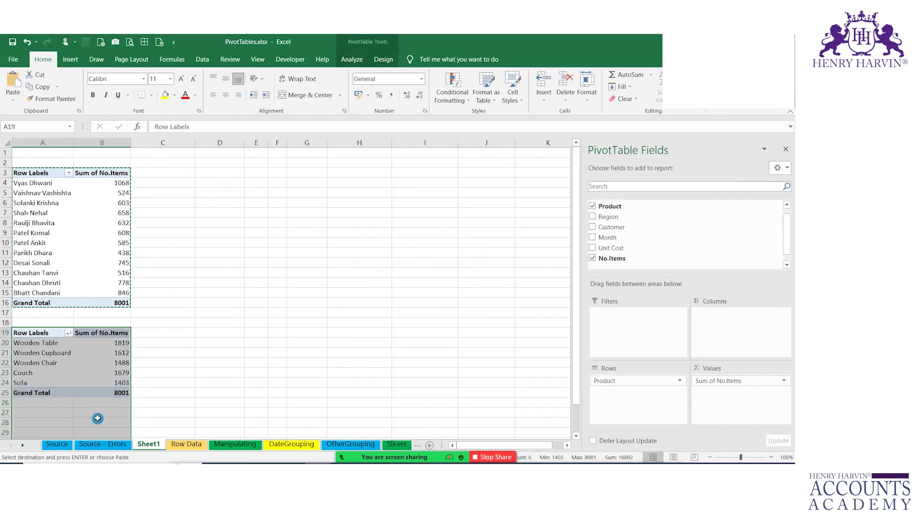
{"action": "left_click", "coordinate": [274, 381]}
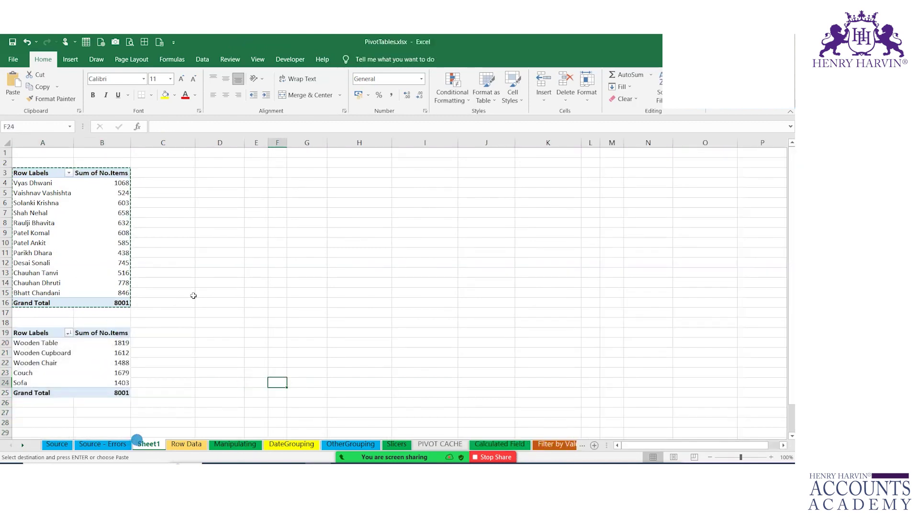
- Copy the Product pivot table in A19:B25 and paste it at cell A28
{"action": "scroll", "coordinate": [175, 277], "scroll_direction": "down", "scroll_amount": 1}
{"action": "left_click_drag", "start_coordinate": [24, 303], "coordinate": [126, 362]}
{"action": "key", "text": "ctrl+c"}
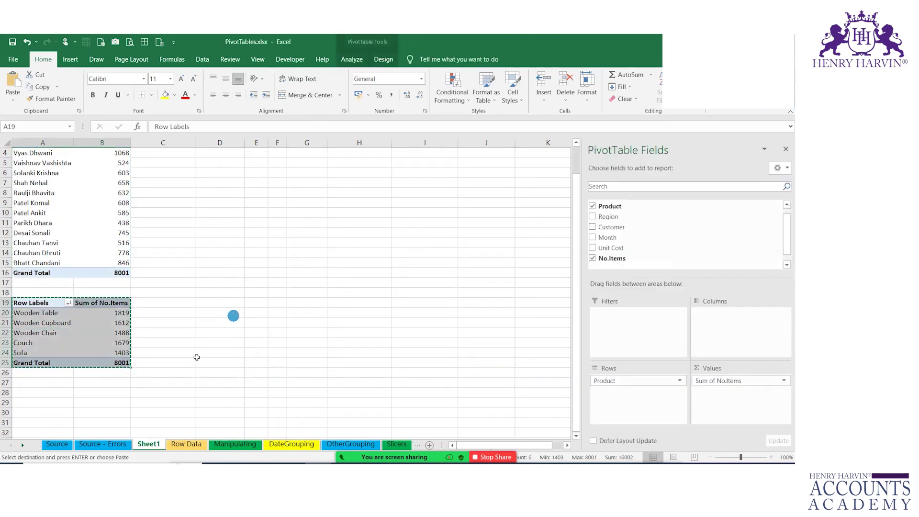
{"action": "left_click", "coordinate": [59, 389]}
{"action": "key", "text": "ctrl+v"}
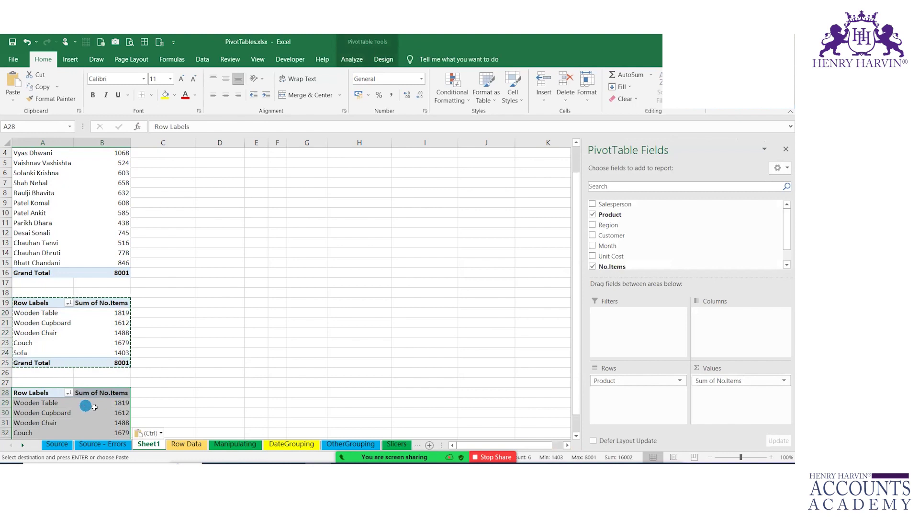
- Replace the Product field with Customer in the rows of the pivot table at A28, and clear the copy selection
{"action": "left_click", "coordinate": [53, 402]}
{"action": "left_click_drag", "start_coordinate": [605, 381], "coordinate": [618, 407]}
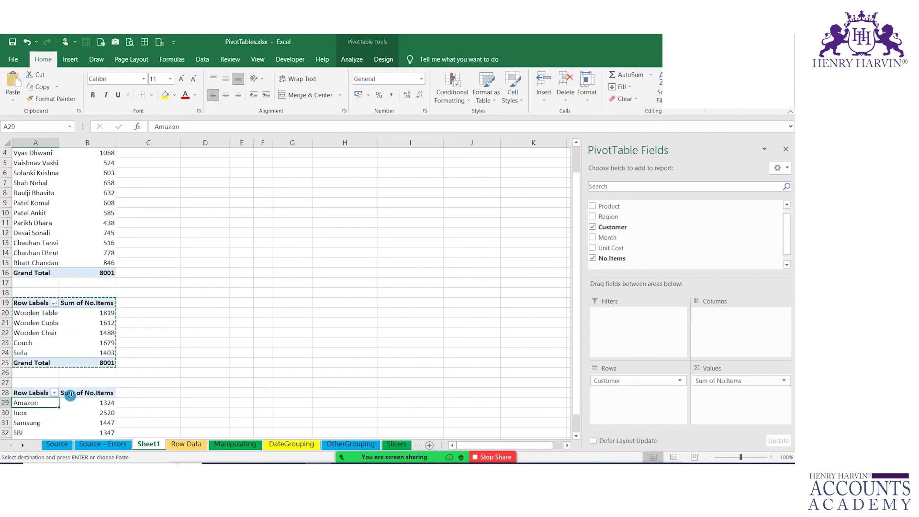
{"action": "scroll", "coordinate": [96, 359], "scroll_direction": "down", "scroll_amount": 3}
{"action": "scroll", "coordinate": [137, 252], "scroll_direction": "up", "scroll_amount": 4}
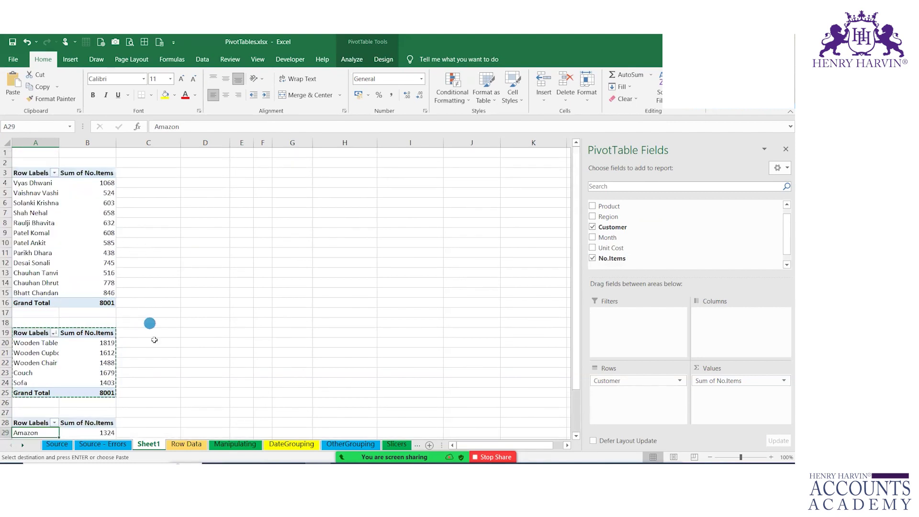
{"action": "left_click", "coordinate": [154, 341]}
{"action": "left_click", "coordinate": [189, 360]}
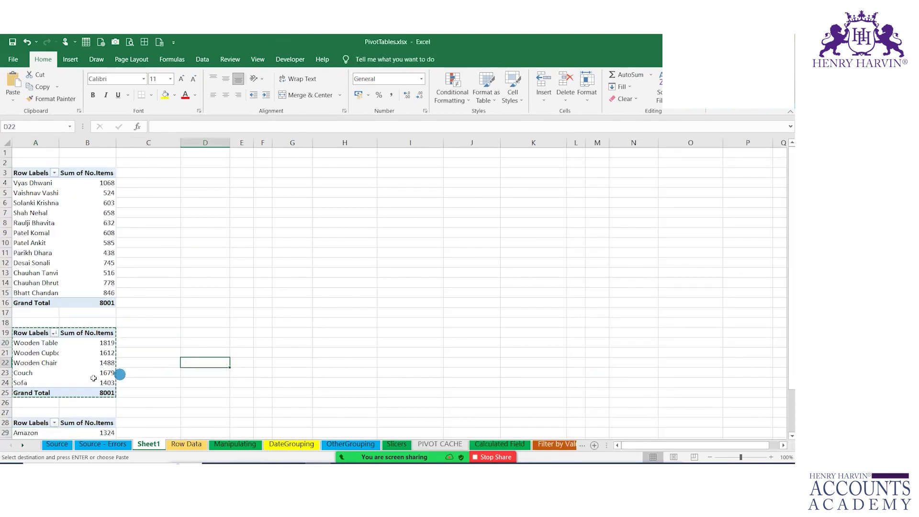
{"action": "key", "text": "Escape"}
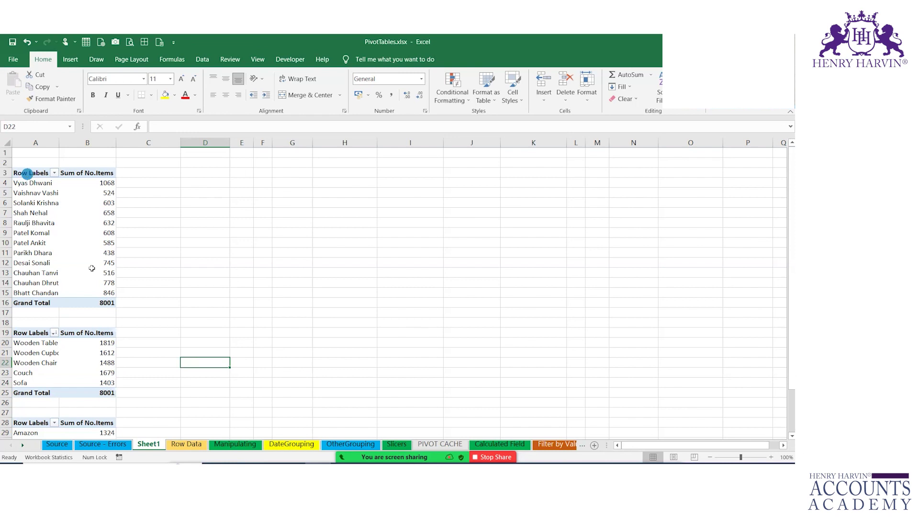
- Insert a column PivotChart from the Salesperson pivot table A3:B16, placing it beside the table and enlarging it slightly
{"action": "left_click_drag", "start_coordinate": [27, 173], "coordinate": [108, 306]}
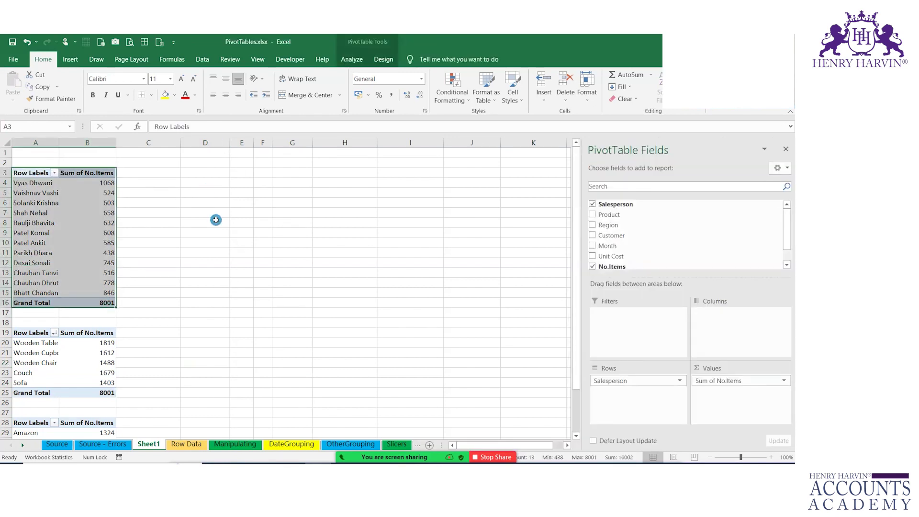
{"action": "key", "text": "alt+F1"}
{"action": "left_click_drag", "start_coordinate": [260, 236], "coordinate": [272, 195]}
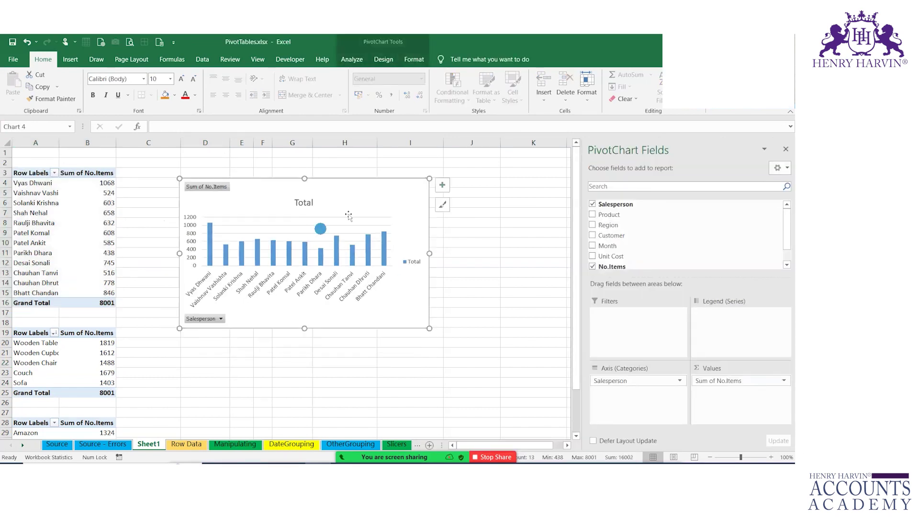
{"action": "mouse_move", "coordinate": [428, 326]}
{"action": "left_mouse_down"}
{"action": "mouse_move", "coordinate": [447, 336]}
{"action": "mouse_move", "coordinate": [437, 332]}
{"action": "left_mouse_up"}
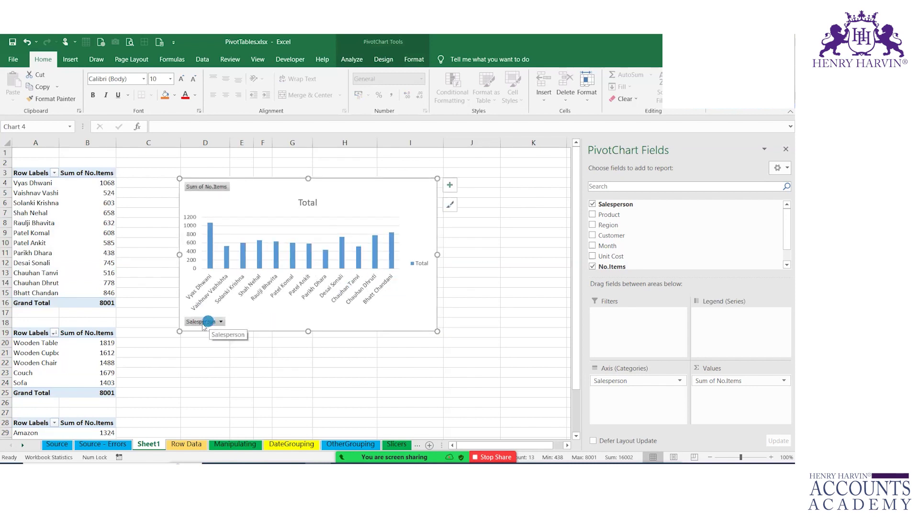
- Try to remove the Salesperson field from the PivotChart using its field button
{"action": "left_click", "coordinate": [211, 187]}
{"action": "left_click", "coordinate": [213, 321]}
{"action": "right_click", "coordinate": [211, 323]}
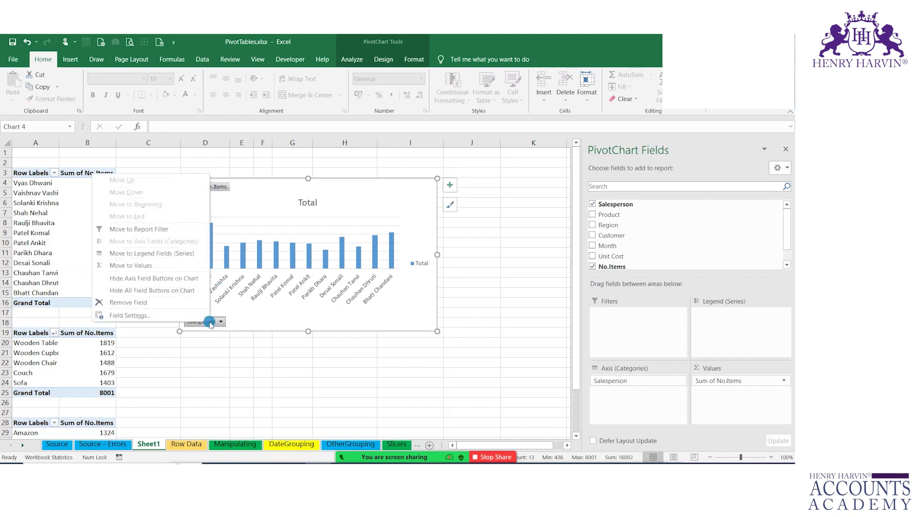
{"action": "left_click", "coordinate": [149, 303]}
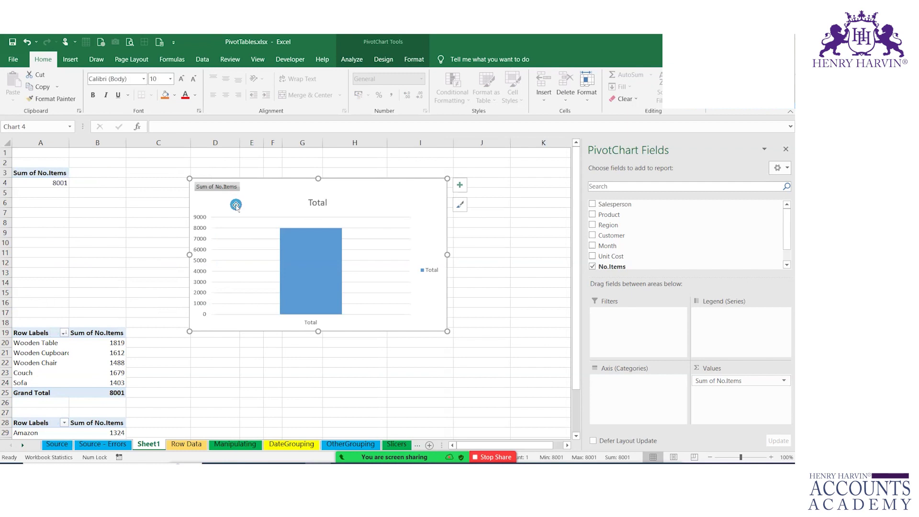
{"action": "key", "text": "ctrl+z"}
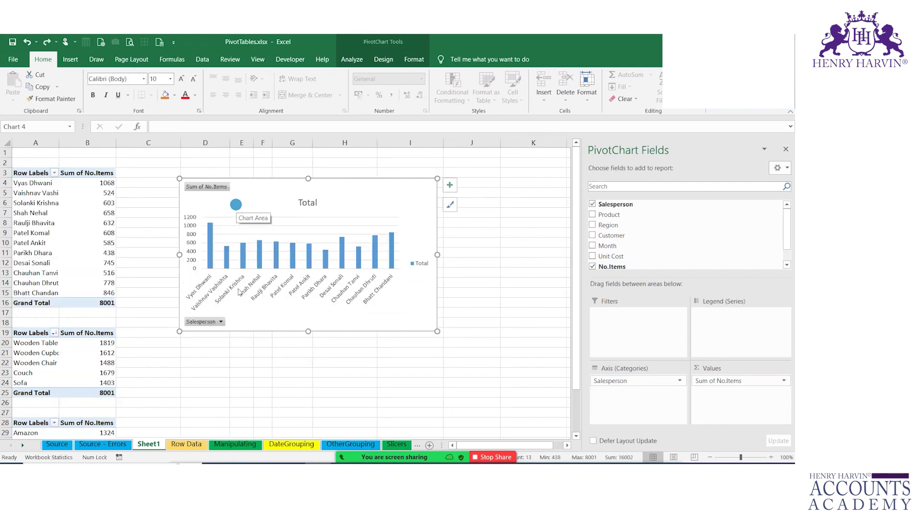
- Hide all field buttons on the Salesperson PivotChart, and enlarge the chart and shift it slightly upward
{"action": "left_click", "coordinate": [212, 323]}
{"action": "left_click", "coordinate": [218, 322]}
{"action": "right_click", "coordinate": [218, 322]}
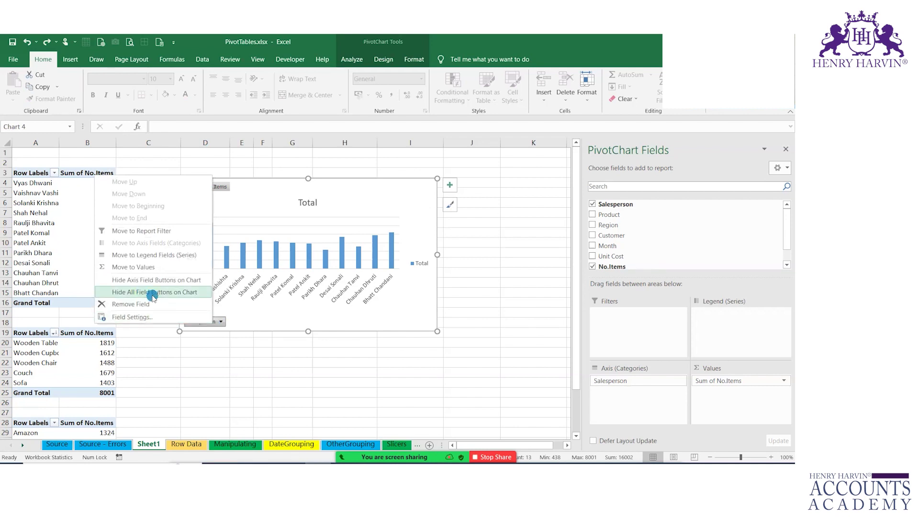
{"action": "left_click", "coordinate": [154, 294]}
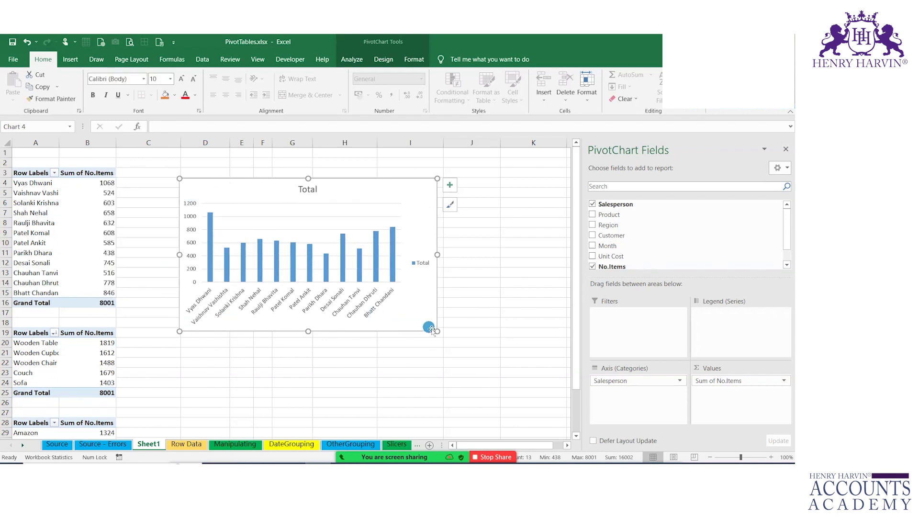
{"action": "left_click_drag", "start_coordinate": [433, 330], "coordinate": [461, 349]}
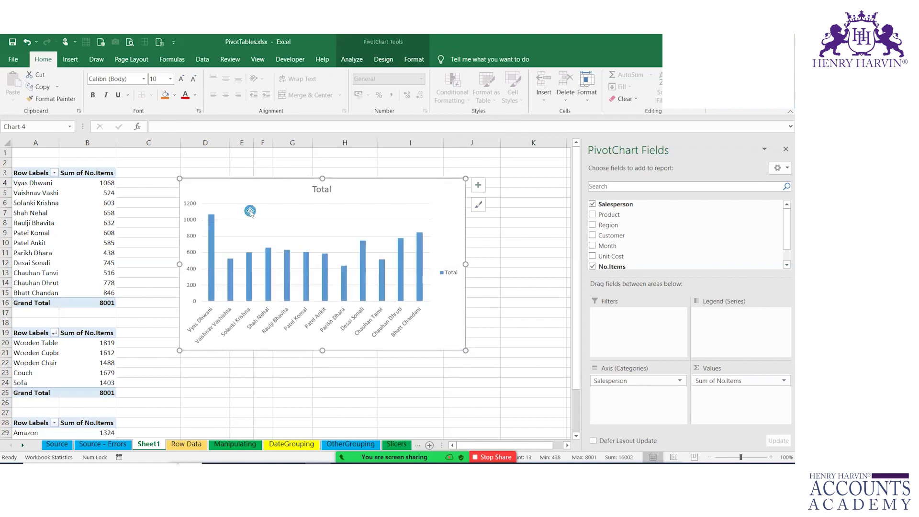
{"action": "left_click_drag", "start_coordinate": [266, 184], "coordinate": [264, 186]}
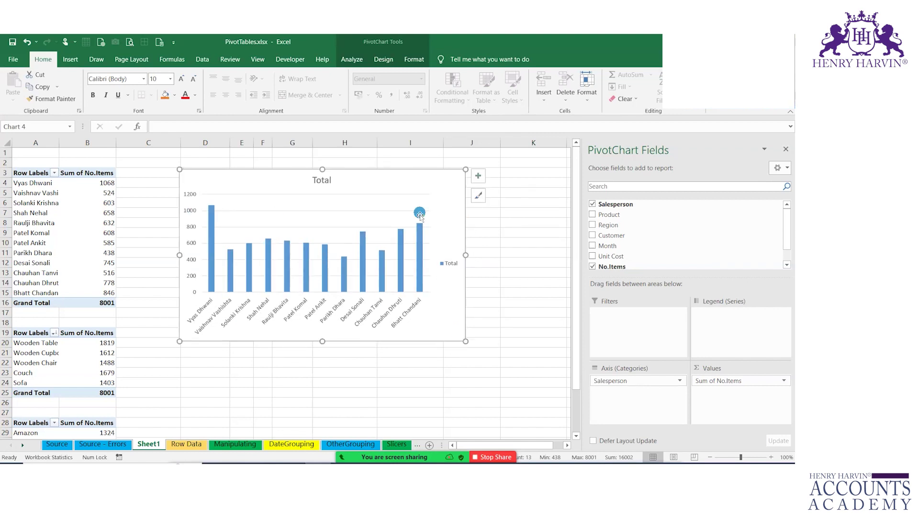
- Remove the gridlines from the Salesperson chart and add data labels to its columns
{"action": "left_click", "coordinate": [380, 211]}
{"action": "left_click", "coordinate": [380, 213]}
{"action": "left_click", "coordinate": [478, 176]}
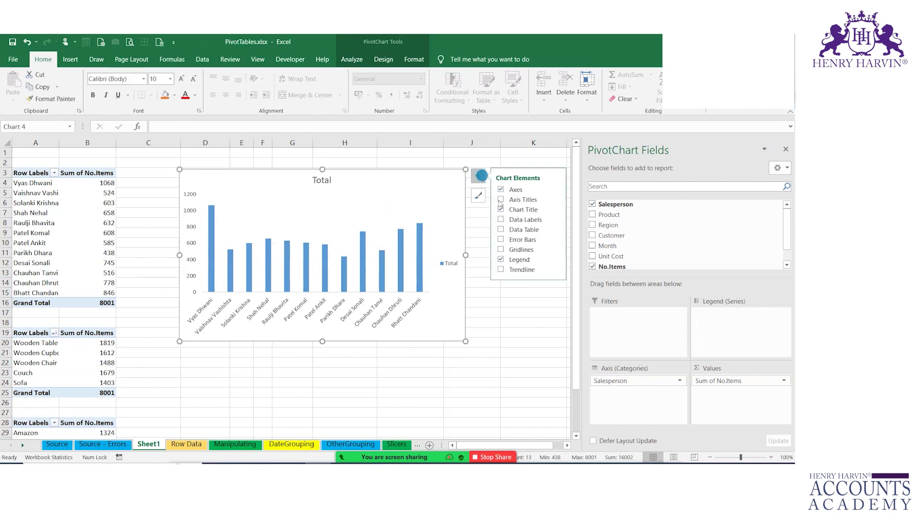
{"action": "left_click", "coordinate": [508, 230]}
{"action": "left_click", "coordinate": [508, 220]}
- Delete the Salesperson chart's legend and vertical value axis, and shift the chart slightly upward
{"action": "left_click", "coordinate": [450, 264]}
{"action": "key", "text": "Delete"}
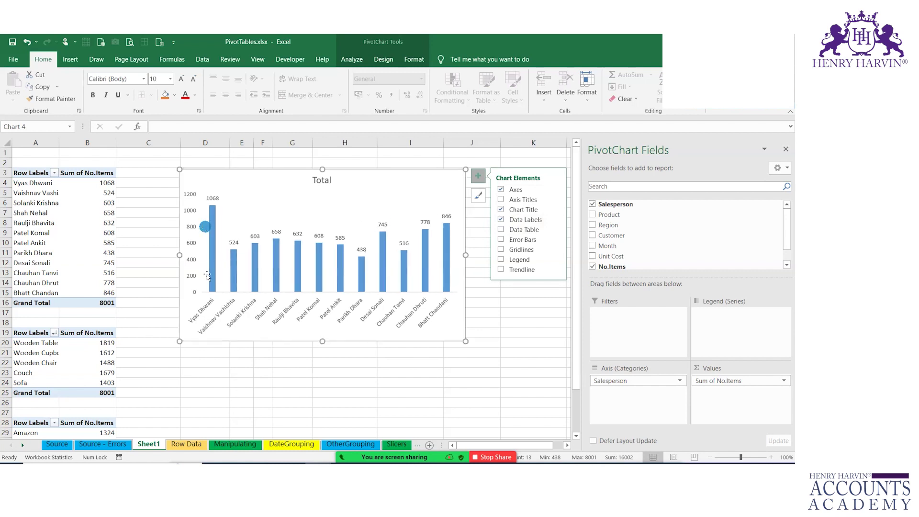
{"action": "left_click", "coordinate": [192, 241]}
{"action": "key", "text": "Delete"}
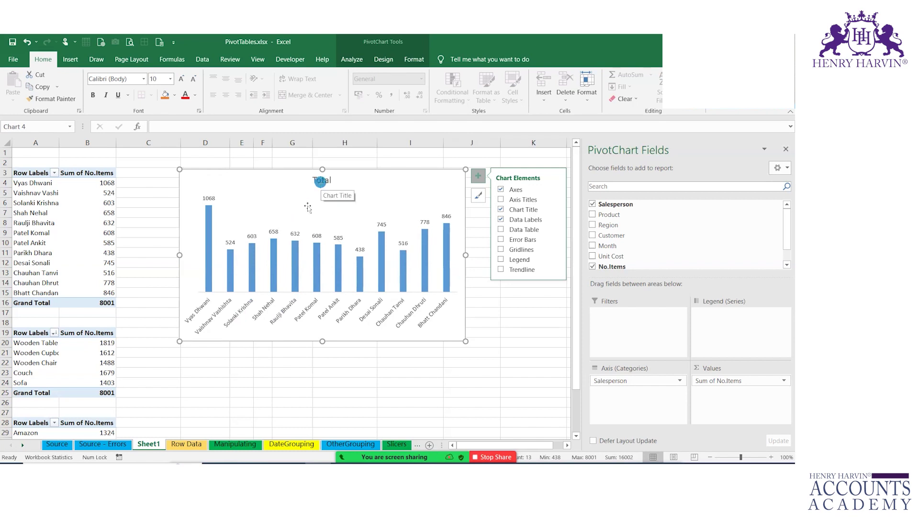
{"action": "left_click_drag", "start_coordinate": [296, 185], "coordinate": [276, 177]}
{"action": "left_click_drag", "start_coordinate": [363, 171], "coordinate": [378, 168]}
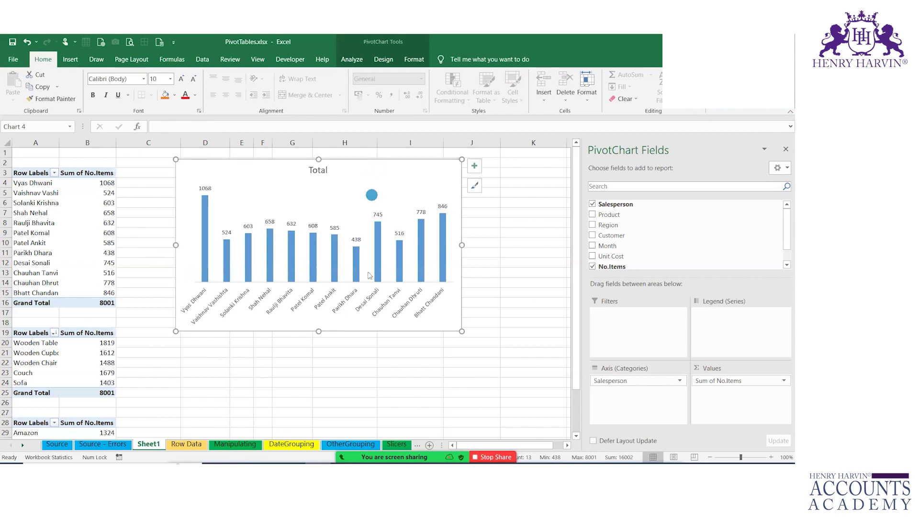
- Apply the dark chart style with blue columns to the Salesperson chart and move it closer to its pivot table
{"action": "left_click", "coordinate": [414, 61]}
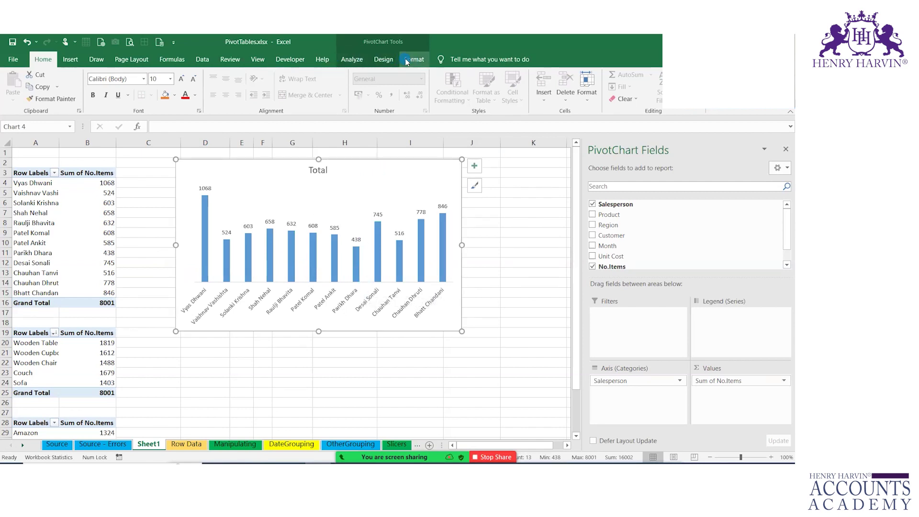
{"action": "left_click", "coordinate": [389, 60]}
{"action": "left_click", "coordinate": [447, 102]}
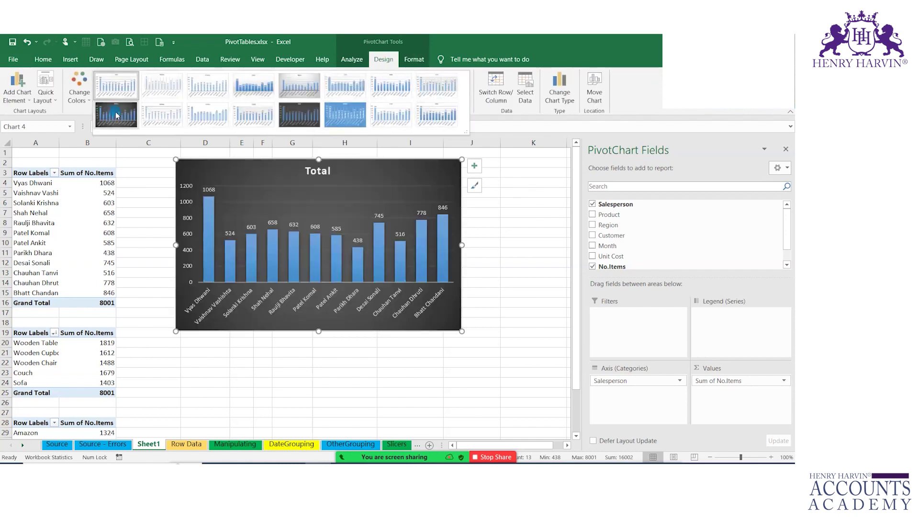
{"action": "left_click", "coordinate": [116, 112]}
{"action": "left_click_drag", "start_coordinate": [361, 178], "coordinate": [341, 183]}
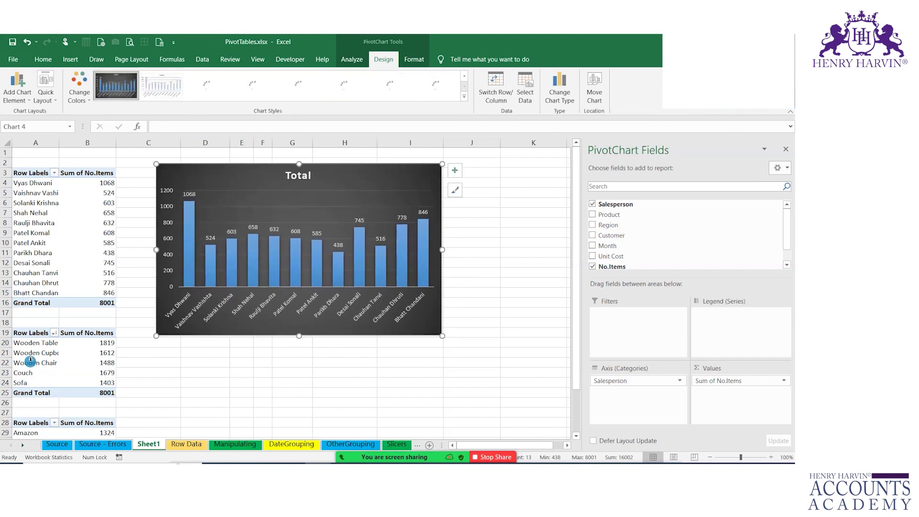
- Insert a PivotChart from the Product pivot table A19:B25 and place it just below the Salesperson chart
{"action": "left_click_drag", "start_coordinate": [18, 333], "coordinate": [99, 390]}
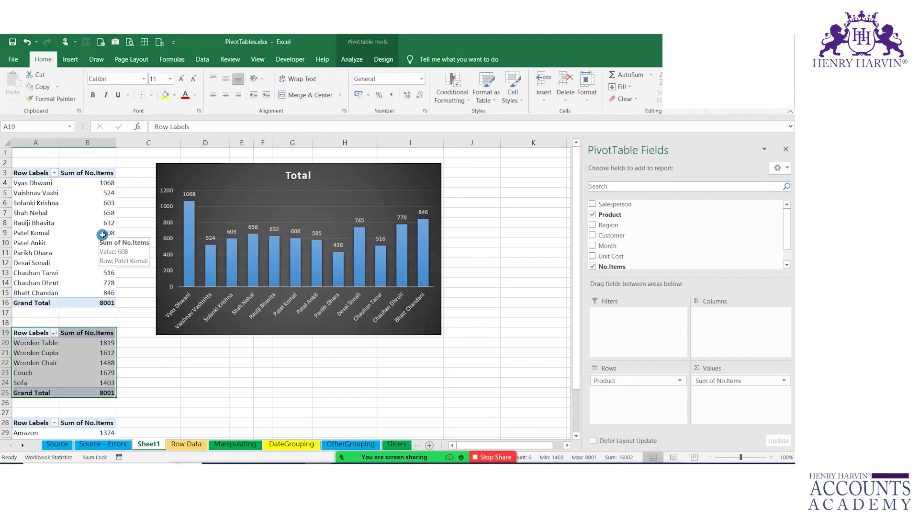
{"action": "key", "text": "alt+F1"}
{"action": "left_click_drag", "start_coordinate": [253, 226], "coordinate": [256, 328]}
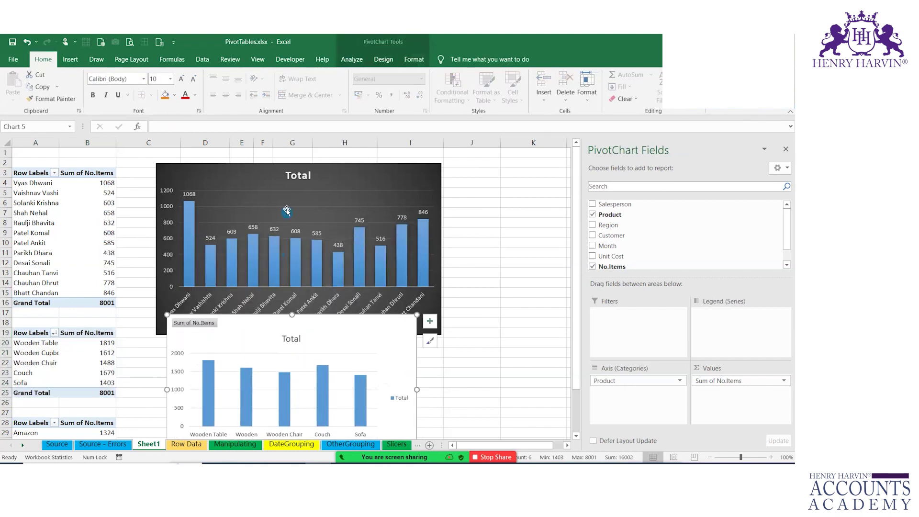
{"action": "left_click_drag", "start_coordinate": [330, 176], "coordinate": [339, 163]}
{"action": "left_click_drag", "start_coordinate": [243, 346], "coordinate": [238, 368]}
- Copy the Salesperson chart's dark formatting onto the Product chart and nudge the Product chart into position beneath it
{"action": "left_click", "coordinate": [240, 166]}
{"action": "scroll", "coordinate": [269, 328], "scroll_direction": "down", "scroll_amount": 2}
{"action": "left_click", "coordinate": [232, 293]}
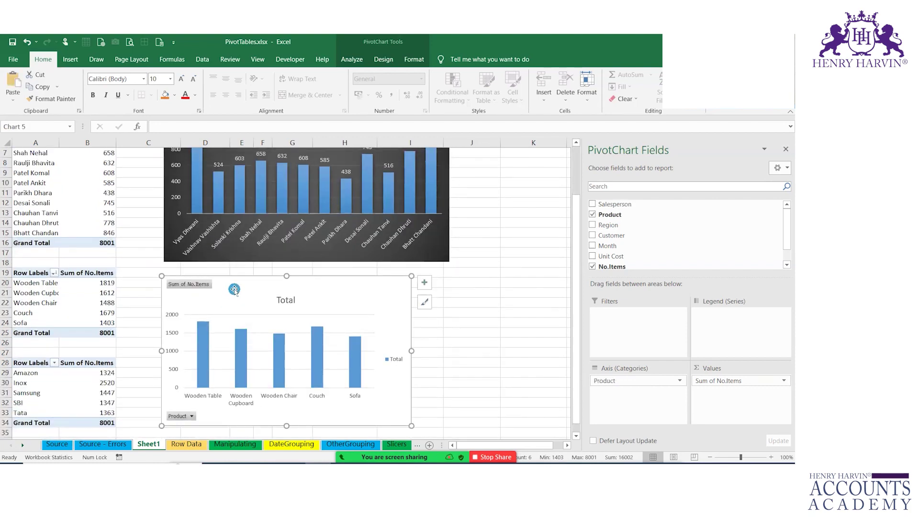
{"action": "key", "text": "ctrl+v"}
{"action": "left_click_drag", "start_coordinate": [244, 291], "coordinate": [249, 286]}
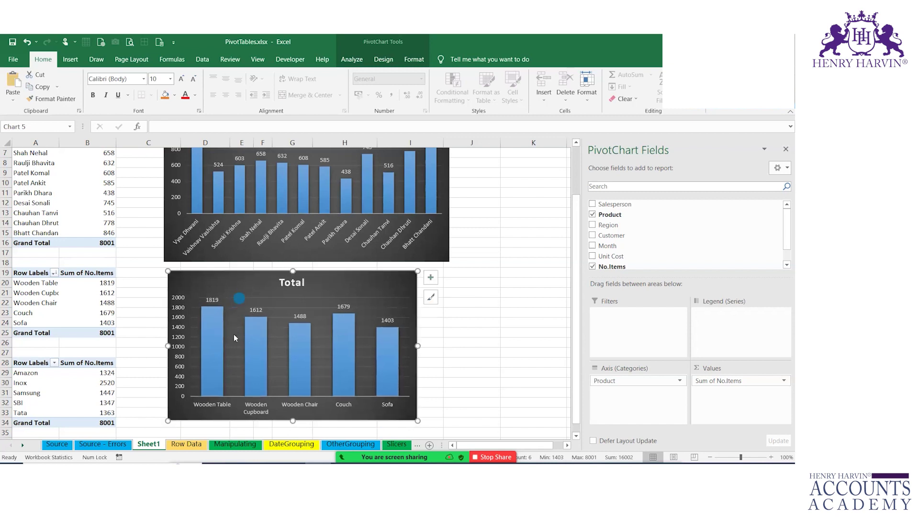
- Insert a PivotChart from the Customer pivot table A28:B34 and move it down below the Product chart
{"action": "scroll", "coordinate": [246, 312], "scroll_direction": "down", "scroll_amount": 4}
{"action": "left_click_drag", "start_coordinate": [41, 241], "coordinate": [88, 304]}
{"action": "key", "text": "ctrl+c"}
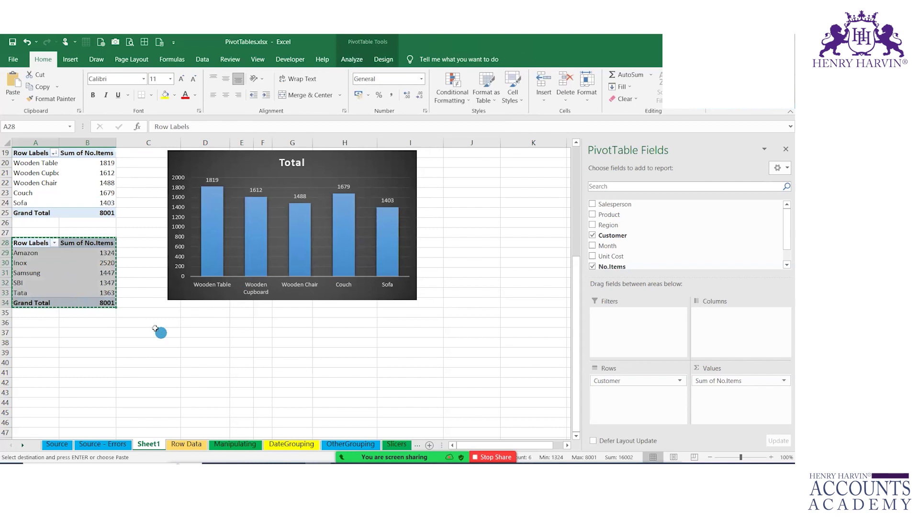
{"action": "key", "text": "alt+F1"}
{"action": "left_click_drag", "start_coordinate": [251, 239], "coordinate": [235, 308]}
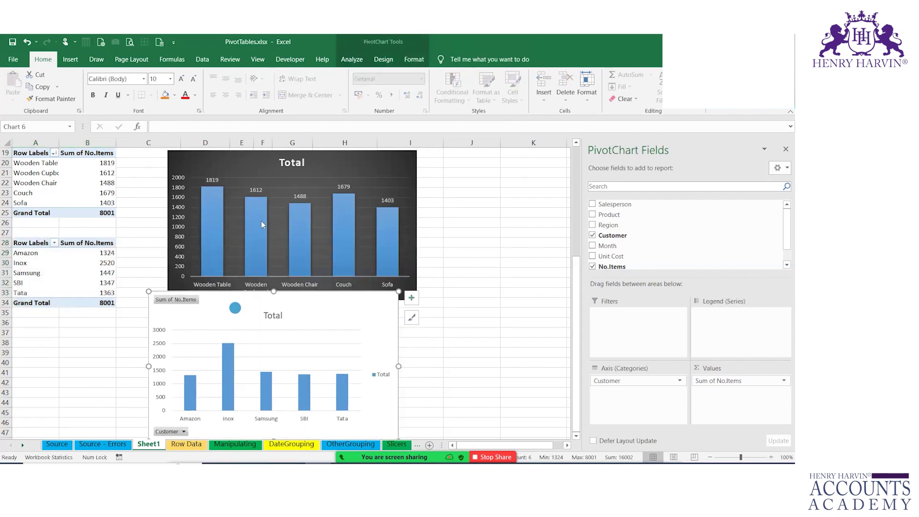
- Copy the Product chart's formatting onto the Customer chart and move the Customer chart clear of the one above
{"action": "left_click", "coordinate": [234, 164]}
{"action": "key", "text": "ctrl+c"}
{"action": "left_click", "coordinate": [230, 306]}
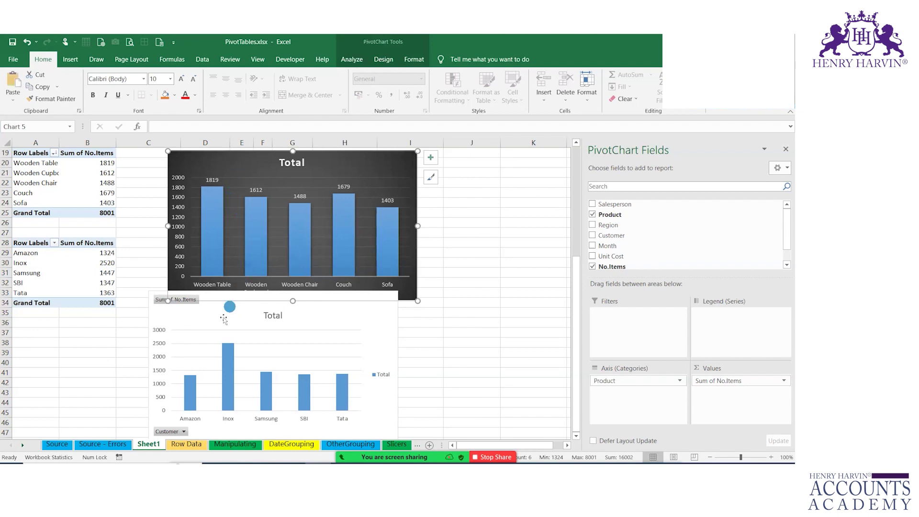
{"action": "left_click", "coordinate": [225, 299]}
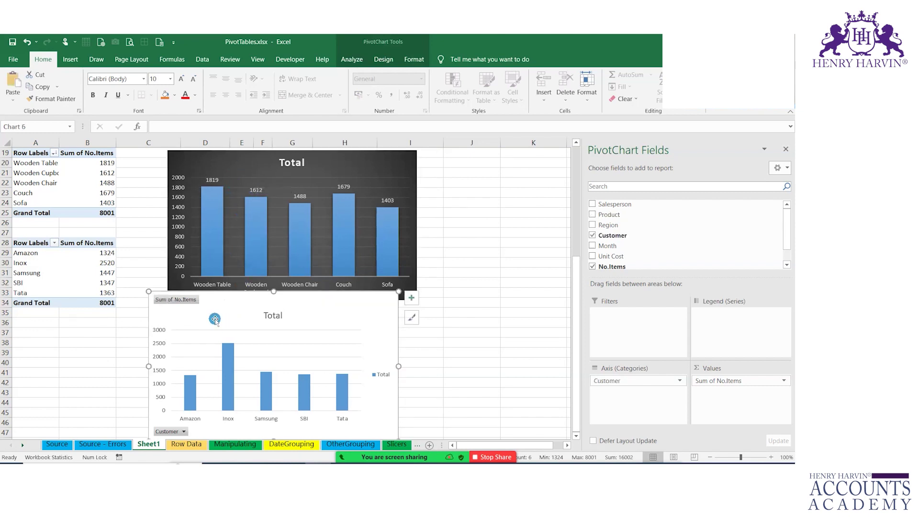
{"action": "key", "text": "ctrl+v"}
{"action": "left_click_drag", "start_coordinate": [337, 300], "coordinate": [340, 322]}
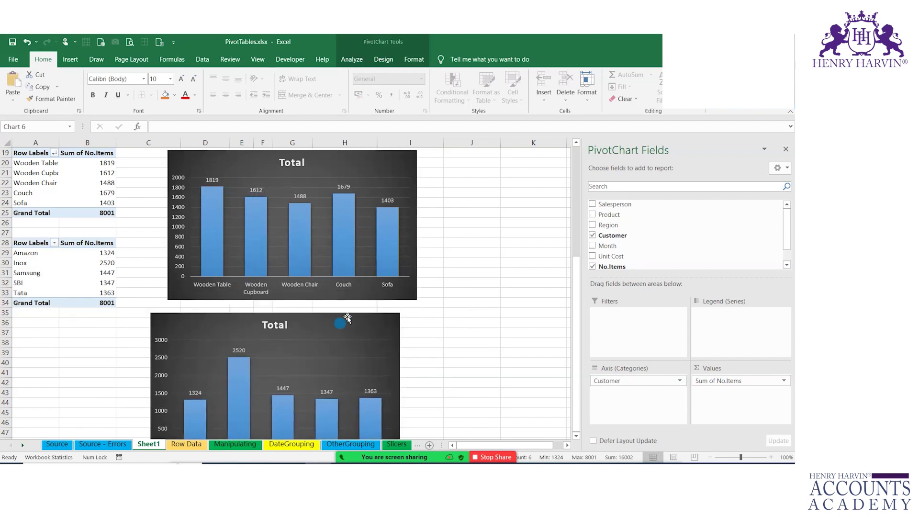
- Shrink the Salesperson and Product charts and stack them beside the pivot tables, with the Product chart beneath the Salesperson chart
{"action": "scroll", "coordinate": [329, 237], "scroll_direction": "up", "scroll_amount": 6}
{"action": "left_click", "coordinate": [446, 159]}
{"action": "left_click_drag", "start_coordinate": [450, 151], "coordinate": [363, 194]}
{"action": "left_click_drag", "start_coordinate": [359, 343], "coordinate": [528, 178]}
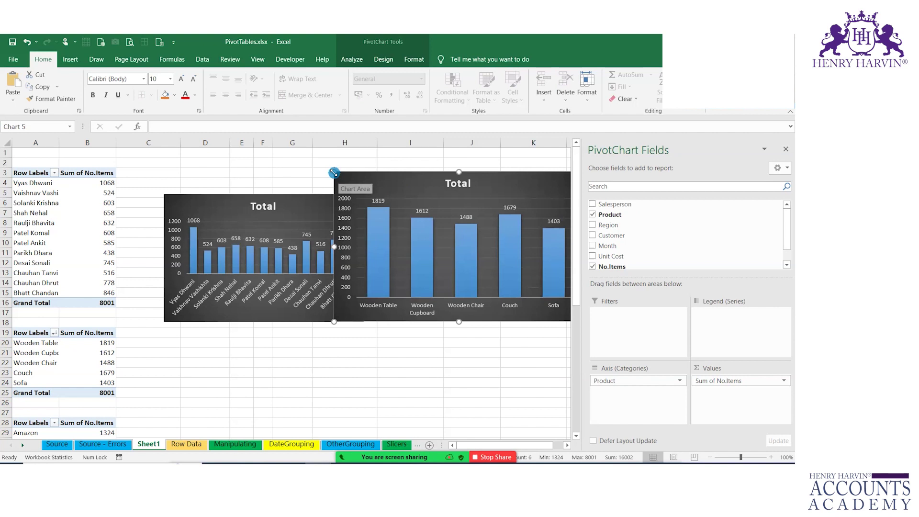
{"action": "left_click_drag", "start_coordinate": [334, 172], "coordinate": [407, 199]}
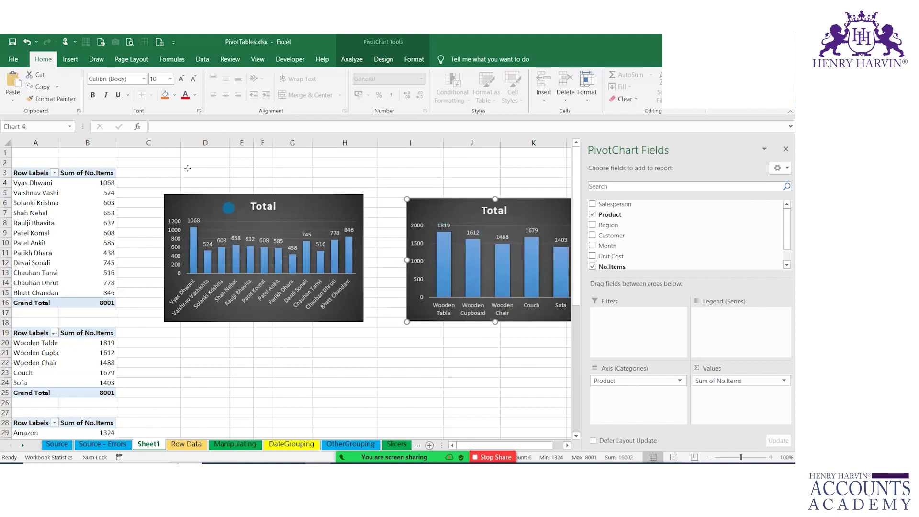
{"action": "left_click_drag", "start_coordinate": [222, 202], "coordinate": [196, 168]}
{"action": "left_click_drag", "start_coordinate": [443, 219], "coordinate": [174, 321]}
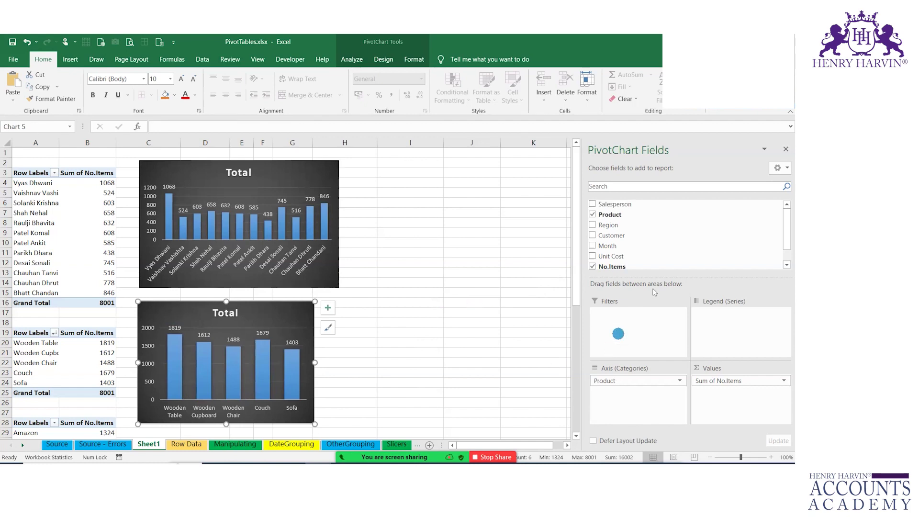
- Narrow the field list pane, shrink the Customer chart to about the Product chart's width and place it directly beneath that chart
{"action": "left_click_drag", "start_coordinate": [582, 276], "coordinate": [695, 276]}
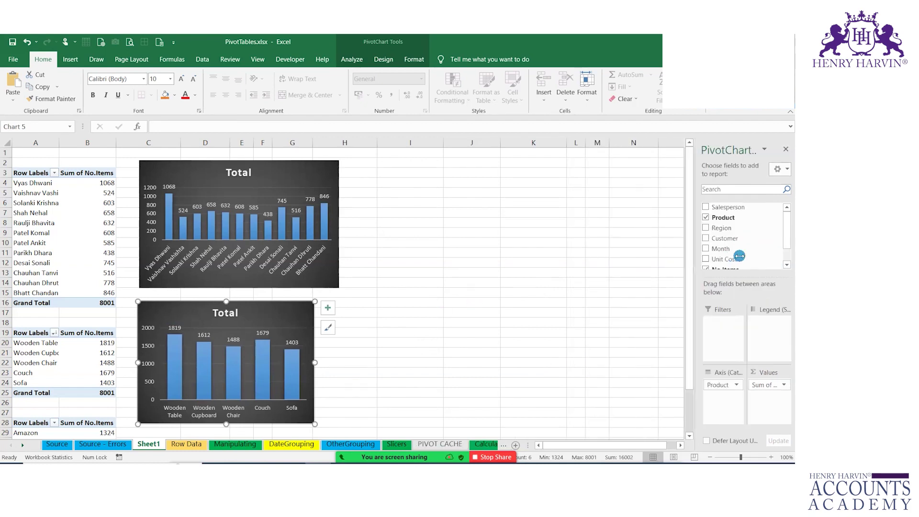
{"action": "scroll", "coordinate": [322, 367], "scroll_direction": "down", "scroll_amount": 3}
{"action": "left_click_drag", "start_coordinate": [310, 414], "coordinate": [283, 358]}
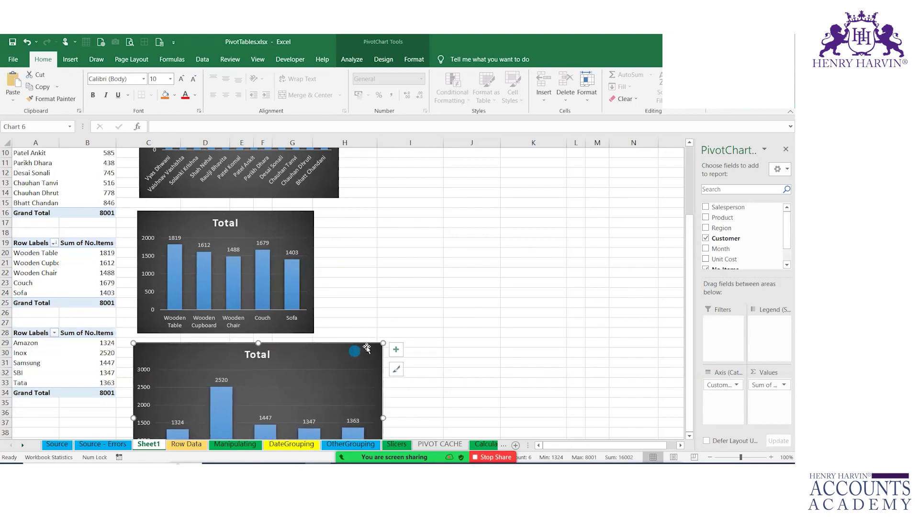
{"action": "left_click_drag", "start_coordinate": [383, 343], "coordinate": [311, 387]}
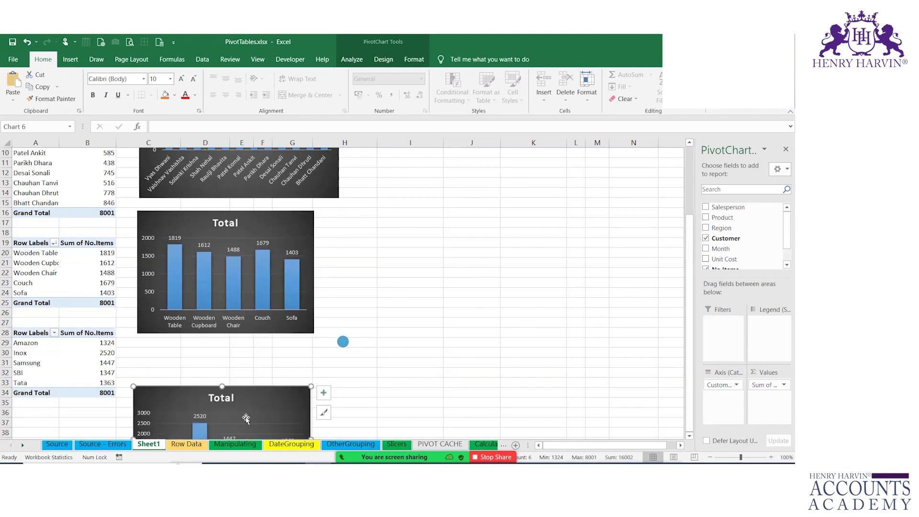
{"action": "left_click_drag", "start_coordinate": [264, 405], "coordinate": [264, 362]}
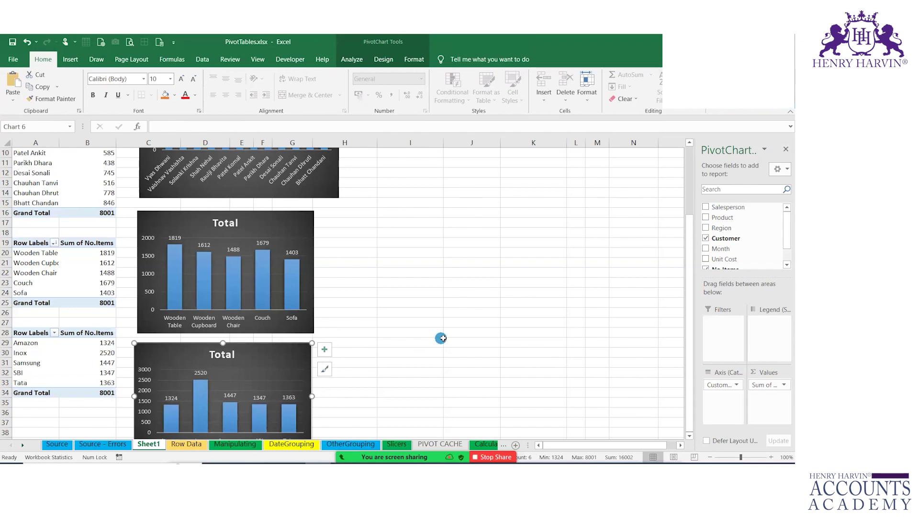
{"action": "scroll", "coordinate": [455, 340], "scroll_direction": "up", "scroll_amount": 3}
{"action": "scroll", "coordinate": [467, 340], "scroll_direction": "down", "scroll_amount": 4}
{"action": "scroll", "coordinate": [343, 312], "scroll_direction": "up", "scroll_amount": 4}
{"action": "scroll", "coordinate": [284, 313], "scroll_direction": "down", "scroll_amount": 2}
{"action": "scroll", "coordinate": [297, 345], "scroll_direction": "up", "scroll_amount": 2}
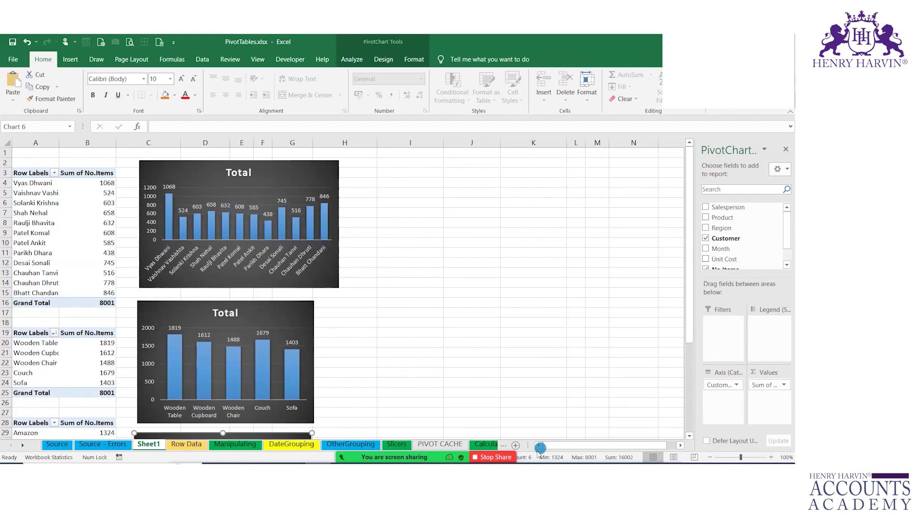
- Add a new worksheet and enter the title Dashboard in cell F4
{"action": "left_click", "coordinate": [516, 446]}
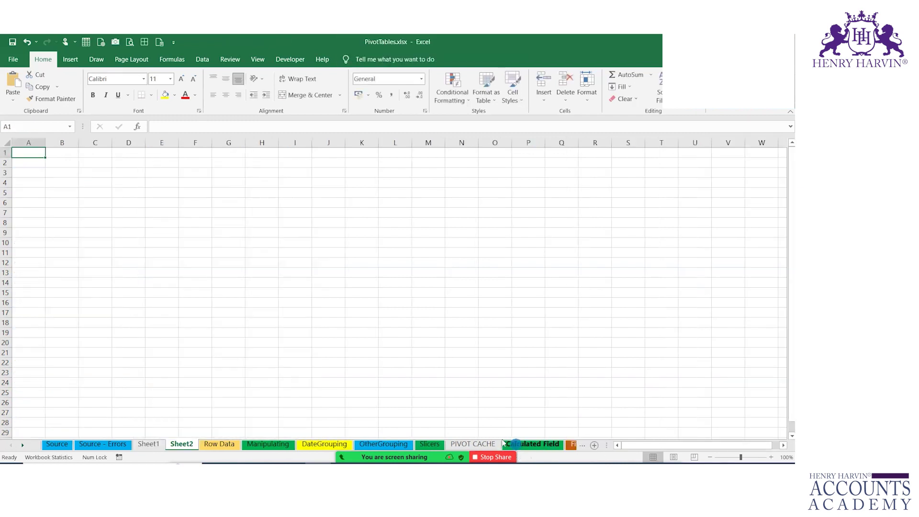
{"action": "left_click", "coordinate": [194, 183]}
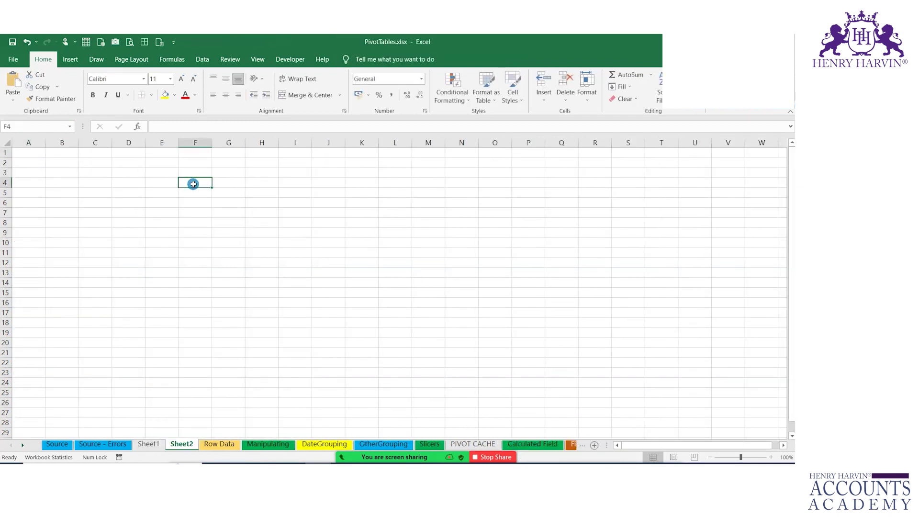
{"action": "type", "text": "Dashboard"}
{"action": "key", "text": "Return"}
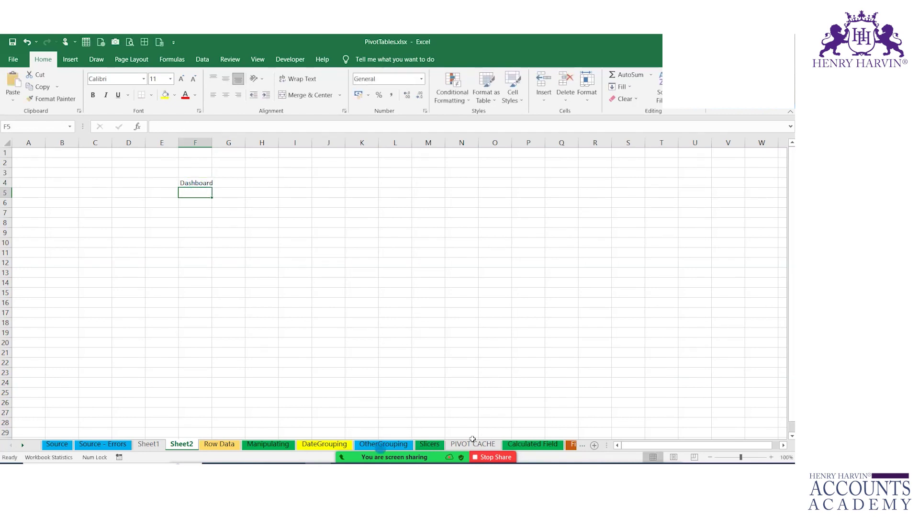
{"action": "left_click", "coordinate": [395, 342]}
- Copy the Salesperson, Product and Customer charts from Sheet1 and paste them together below the Dashboard title on Sheet2
{"action": "left_click", "coordinate": [149, 445]}
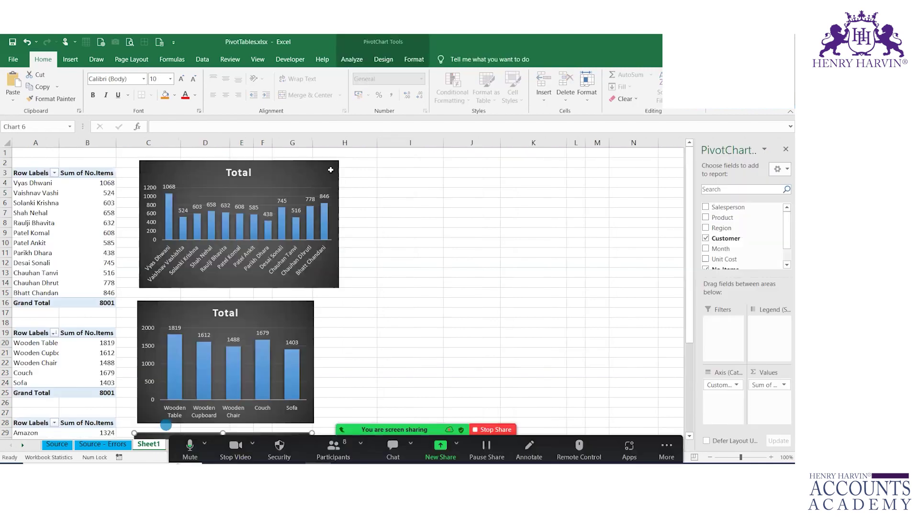
{"action": "left_click", "coordinate": [270, 175]}
{"action": "left_click", "coordinate": [254, 309]}
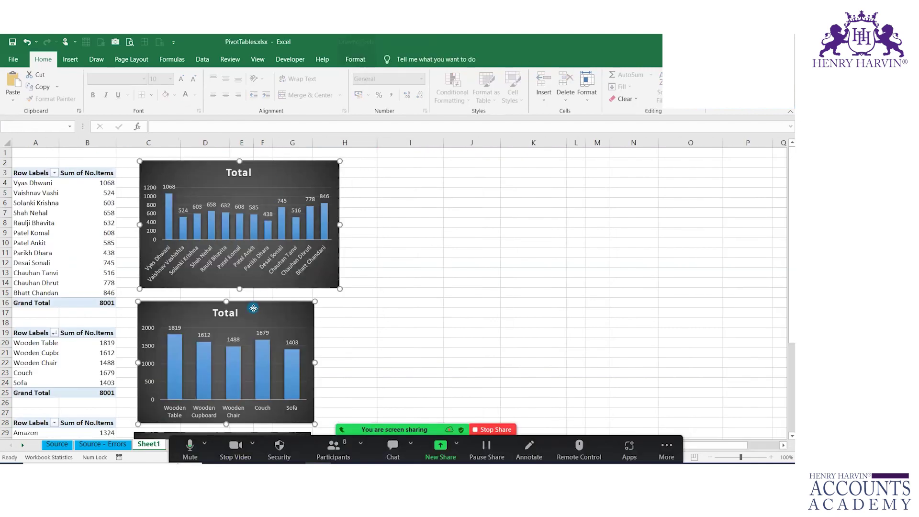
{"action": "scroll", "coordinate": [234, 322], "scroll_direction": "down", "scroll_amount": 3}
{"action": "left_click", "coordinate": [245, 351], "text": "ctrl"}
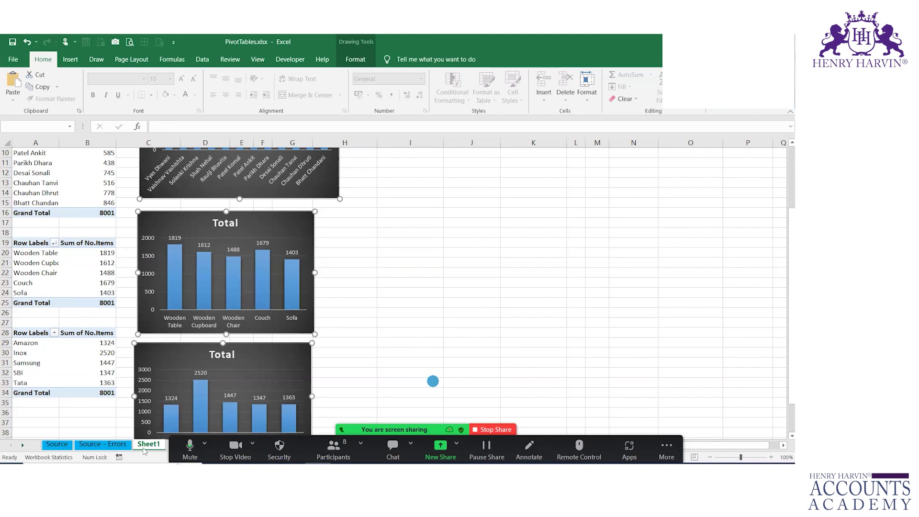
{"action": "left_click", "coordinate": [191, 447]}
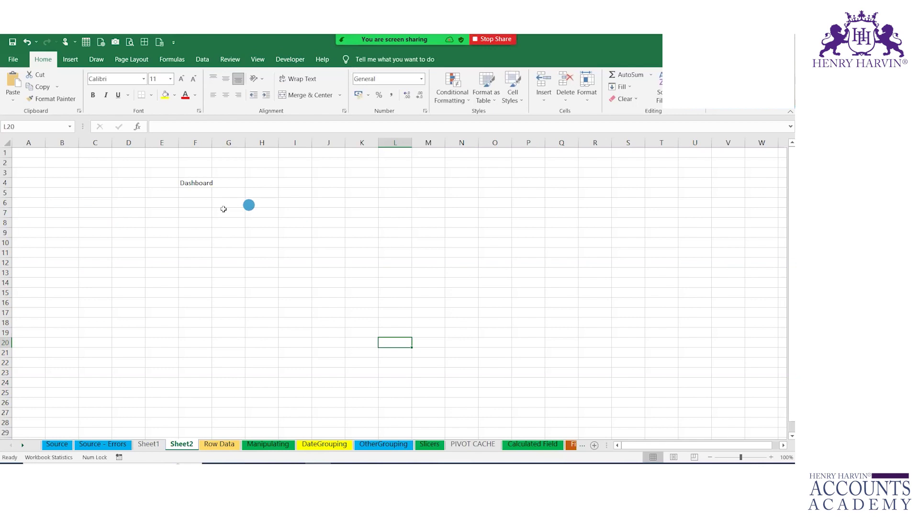
{"action": "left_click", "coordinate": [206, 216]}
{"action": "key", "text": "ctrl+v"}
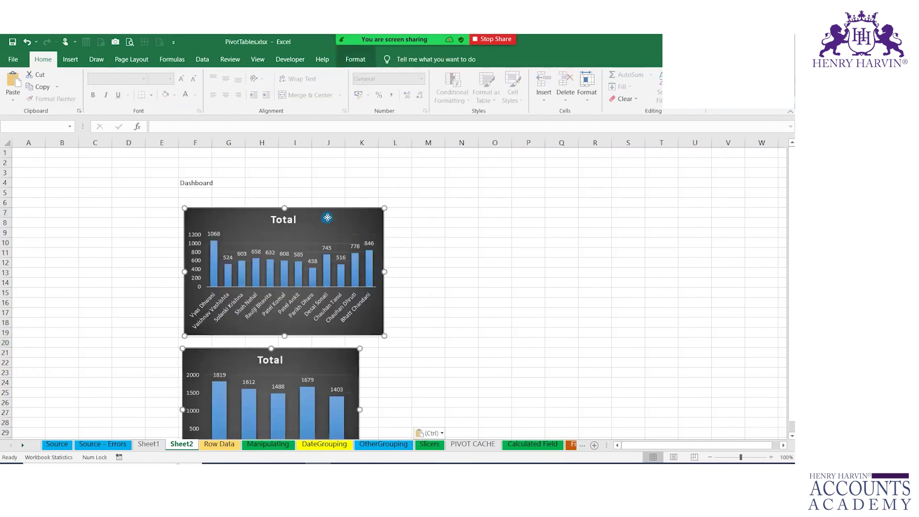
- Arrange the pasted charts on Sheet2 with Salesperson and Product side by side and the Customer chart below them
{"action": "left_click_drag", "start_coordinate": [327, 218], "coordinate": [215, 192]}
{"action": "left_click", "coordinate": [428, 312]}
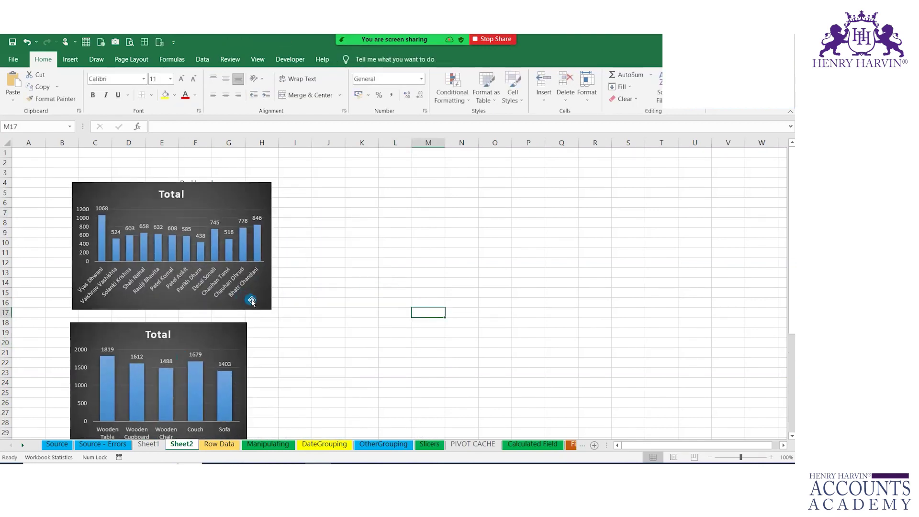
{"action": "left_click", "coordinate": [252, 301]}
{"action": "left_click_drag", "start_coordinate": [212, 336], "coordinate": [443, 207]}
{"action": "left_click_drag", "start_coordinate": [205, 199], "coordinate": [176, 200]}
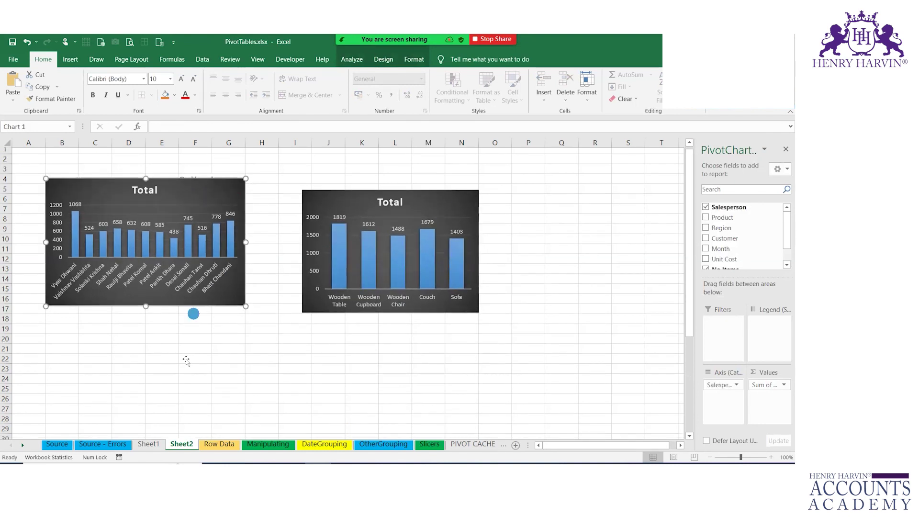
{"action": "scroll", "coordinate": [201, 336], "scroll_direction": "down", "scroll_amount": 4}
{"action": "left_click_drag", "start_coordinate": [223, 363], "coordinate": [270, 266]}
{"action": "scroll", "coordinate": [509, 379], "scroll_direction": "up", "scroll_amount": 4}
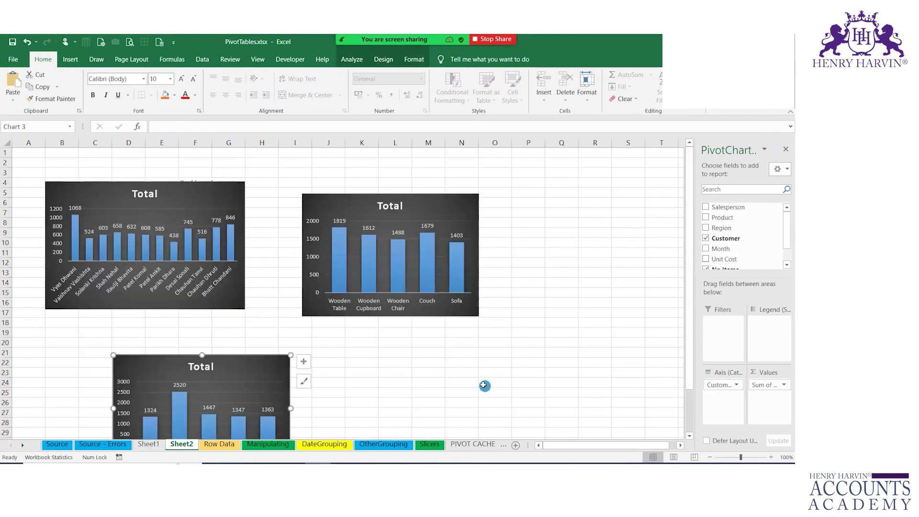
- Insert Region and Month slicers for the Salesperson pivot table on Sheet1
{"action": "left_click", "coordinate": [149, 445]}
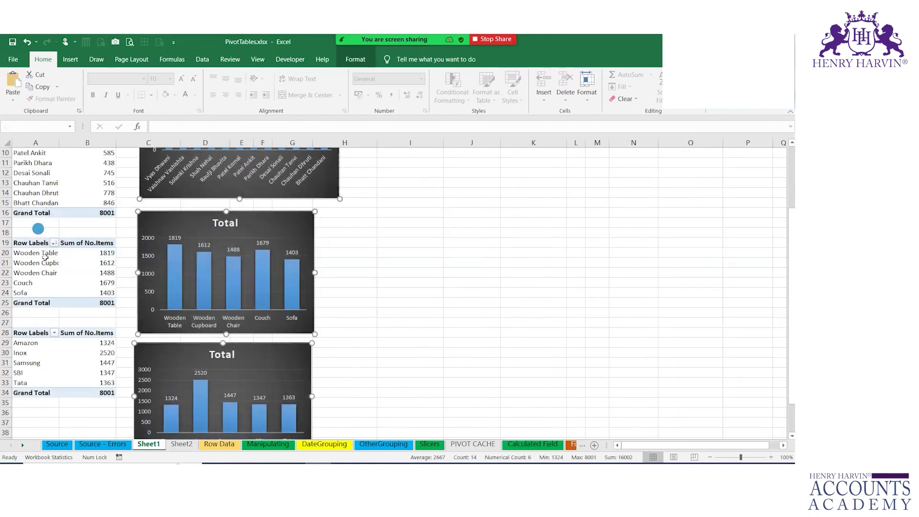
{"action": "left_click", "coordinate": [96, 223]}
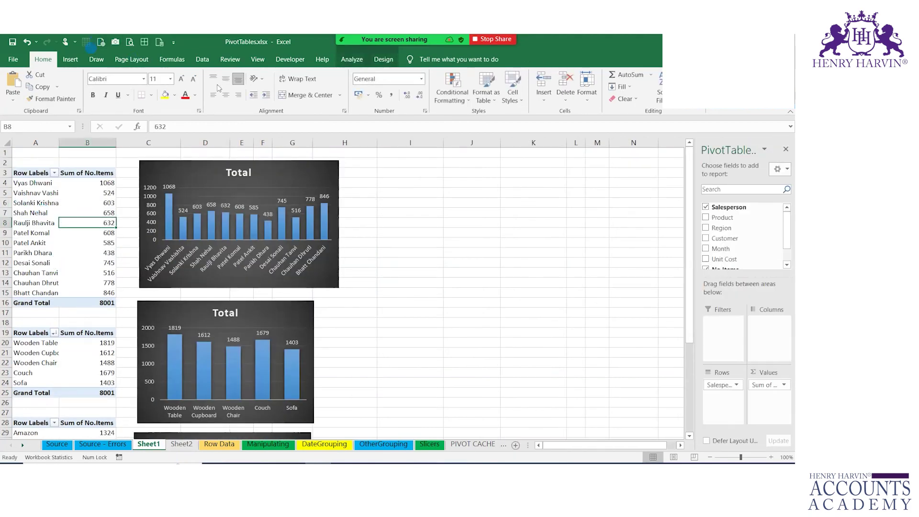
{"action": "left_click", "coordinate": [352, 60]}
{"action": "left_click", "coordinate": [252, 100]}
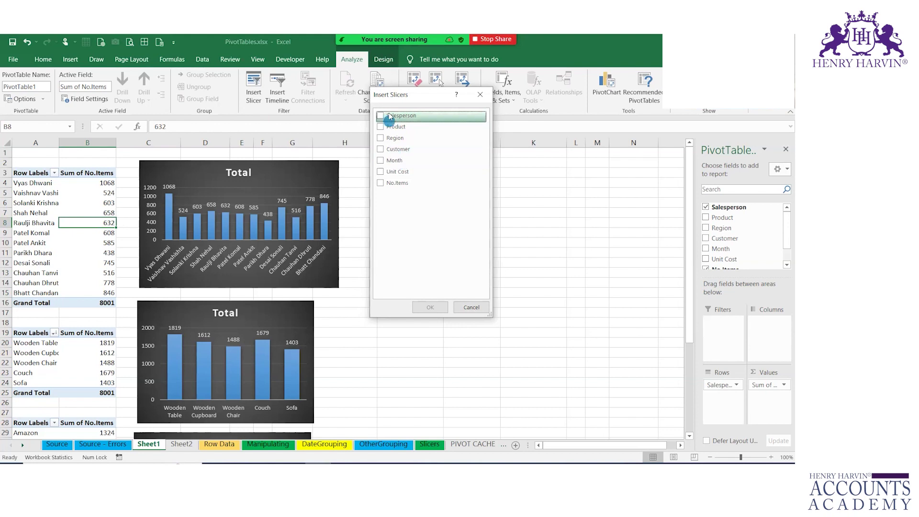
{"action": "left_click", "coordinate": [381, 138]}
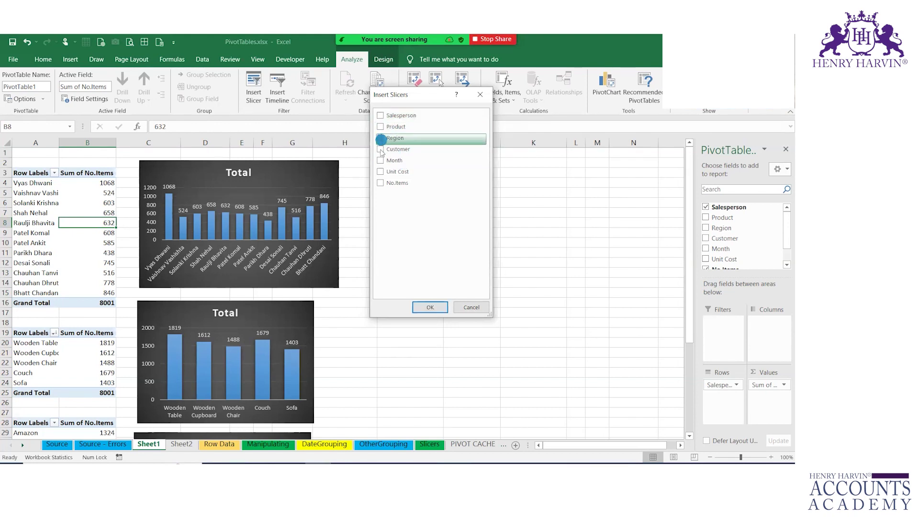
{"action": "left_click", "coordinate": [381, 160]}
{"action": "left_click", "coordinate": [430, 307]}
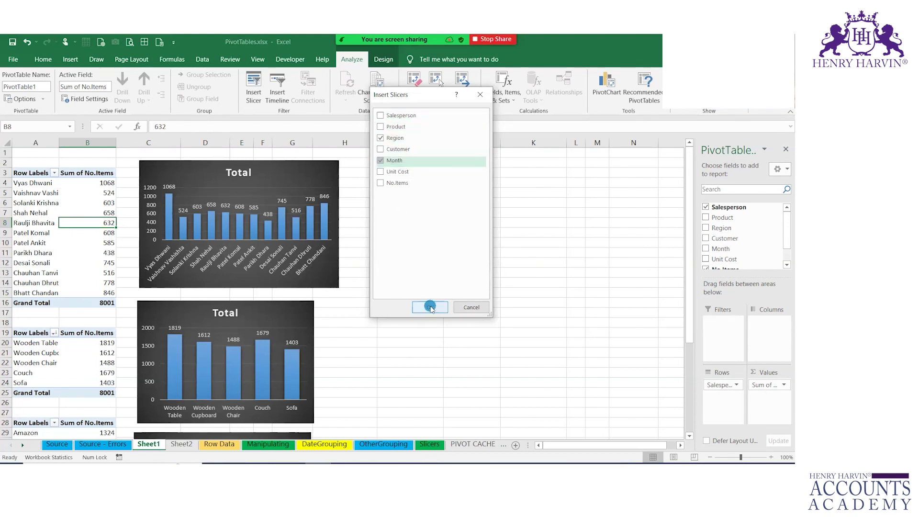
- Move the new slicers into the empty area beside the charts and give the Region slicer the orange dark slicer style
{"action": "left_click_drag", "start_coordinate": [364, 249], "coordinate": [525, 231]}
{"action": "left_click_drag", "start_coordinate": [353, 220], "coordinate": [400, 197]}
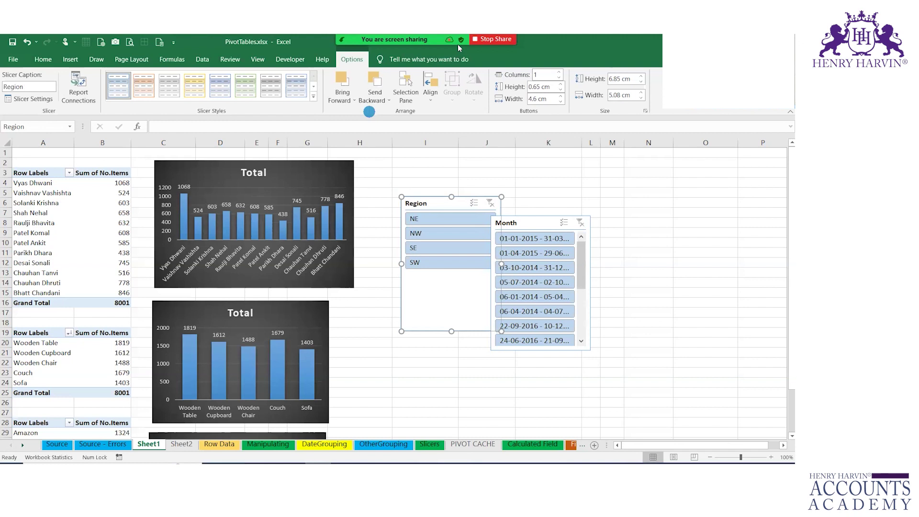
{"action": "left_click", "coordinate": [314, 95]}
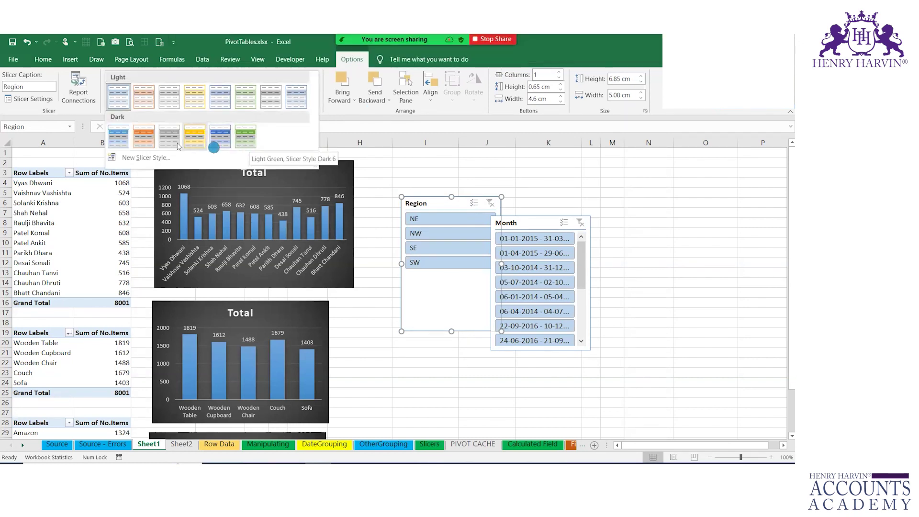
{"action": "left_click", "coordinate": [143, 139]}
{"action": "left_click_drag", "start_coordinate": [444, 211], "coordinate": [420, 209]}
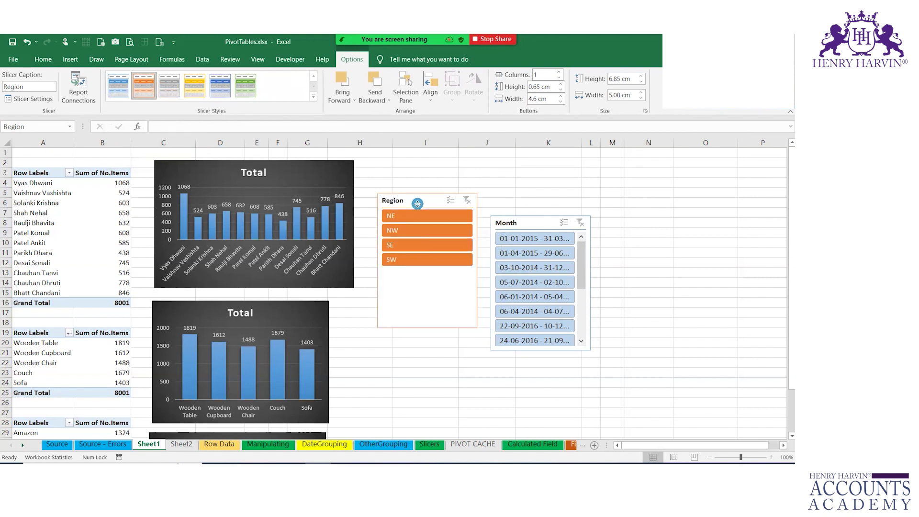
- Enlarge the Month slicer to 9.89 cm high and 7.71 cm wide and position it clear of the Region slicer
{"action": "left_click_drag", "start_coordinate": [507, 220], "coordinate": [521, 195]}
{"action": "left_click_drag", "start_coordinate": [605, 325], "coordinate": [657, 387]}
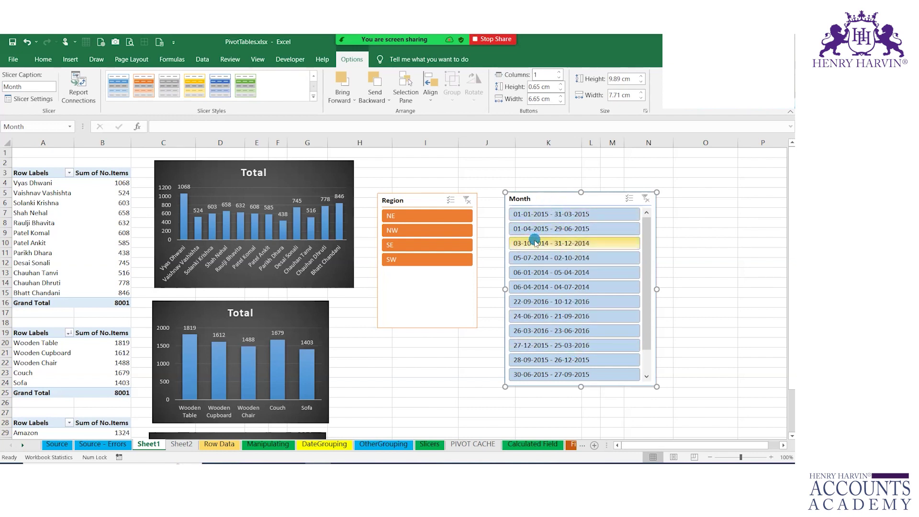
{"action": "left_click", "coordinate": [25, 211]}
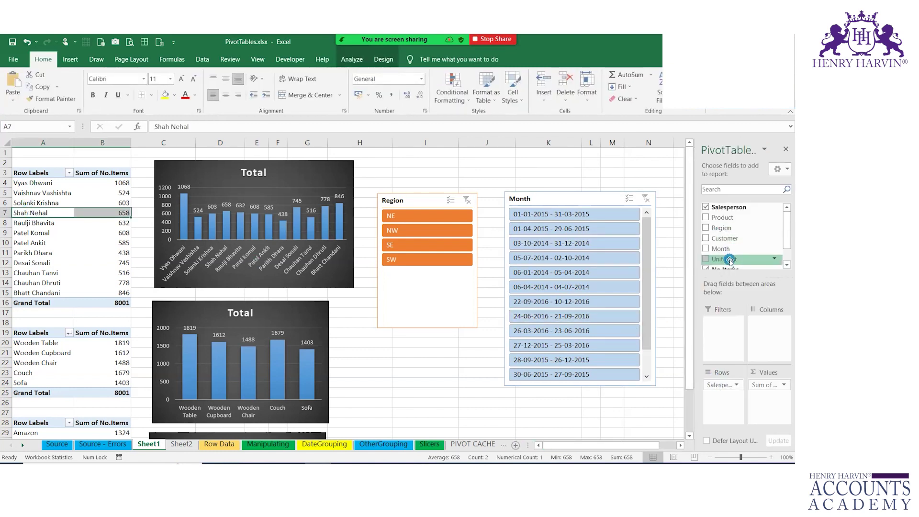
{"action": "left_click_drag", "start_coordinate": [717, 244], "coordinate": [725, 393]}
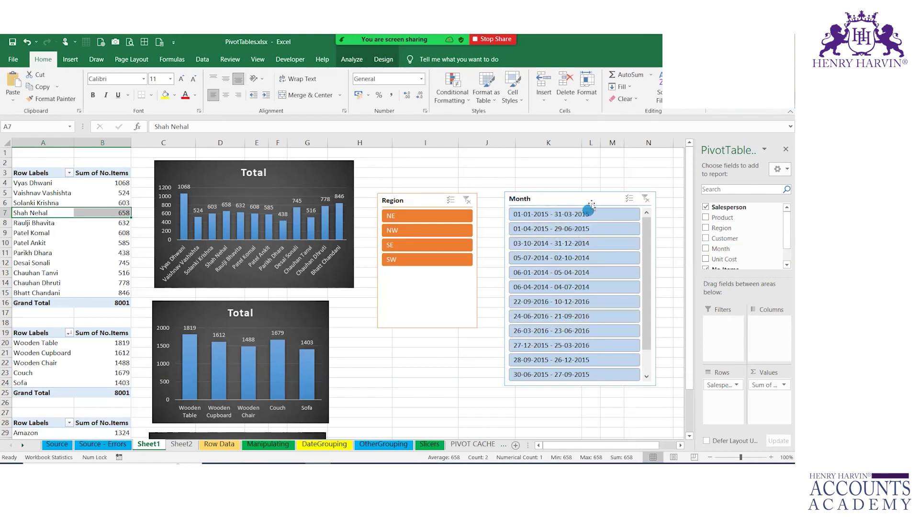
{"action": "left_click_drag", "start_coordinate": [594, 206], "coordinate": [600, 197]}
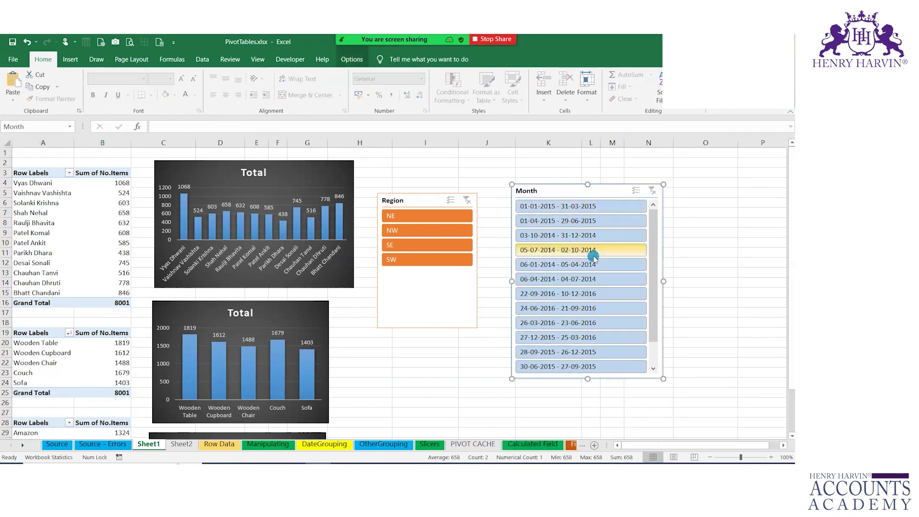
- Filter the Salesperson pivot table with the Region slicer by NE, NW and SW in turn, leaving SW selected
{"action": "left_click", "coordinate": [403, 201]}
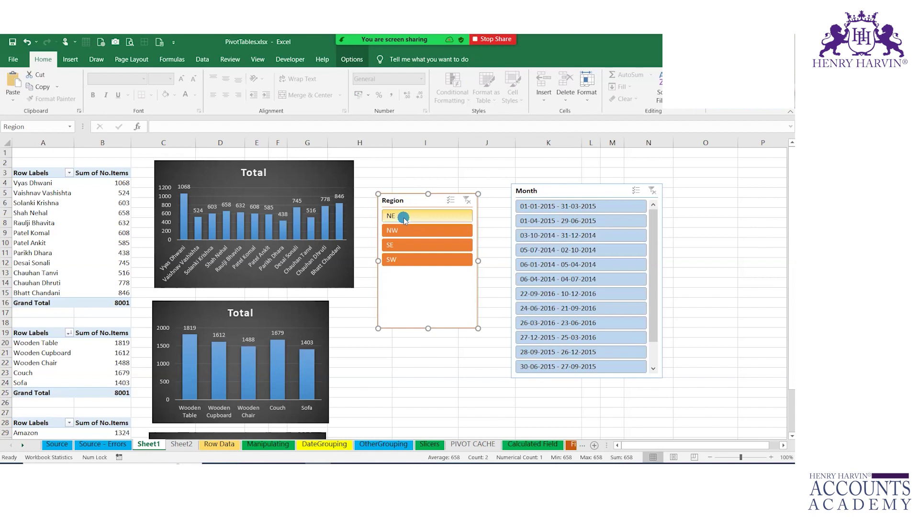
{"action": "left_click", "coordinate": [403, 218]}
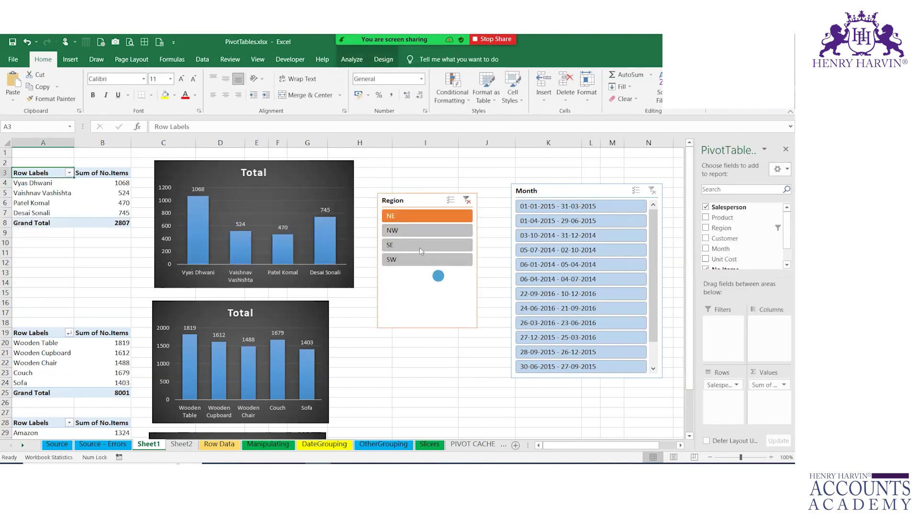
{"action": "left_click", "coordinate": [405, 231]}
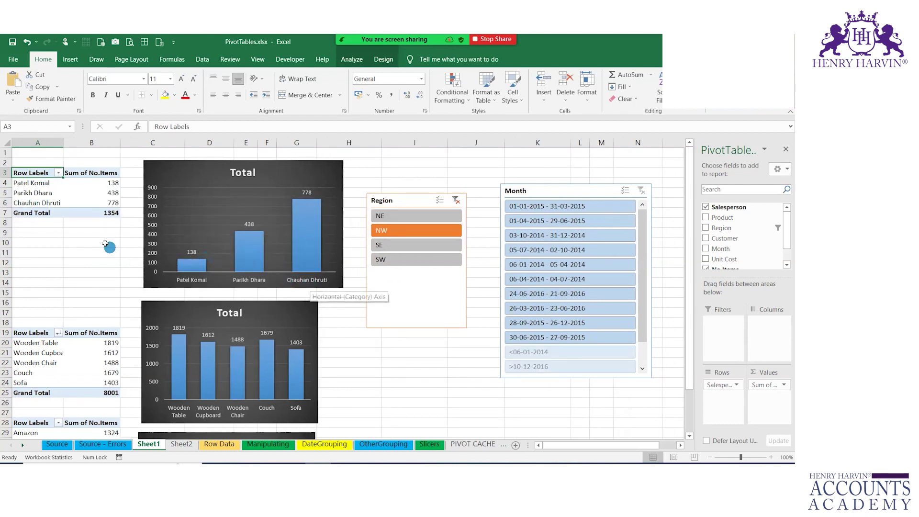
{"action": "left_click", "coordinate": [431, 260]}
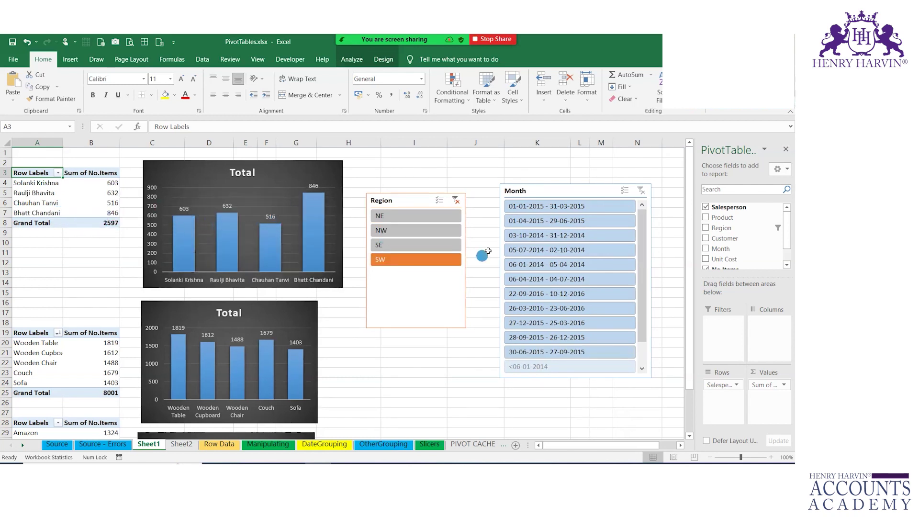
- Move the Region slicer slightly higher beside the Salesperson chart and clear its filter
{"action": "left_click_drag", "start_coordinate": [381, 202], "coordinate": [377, 187]}
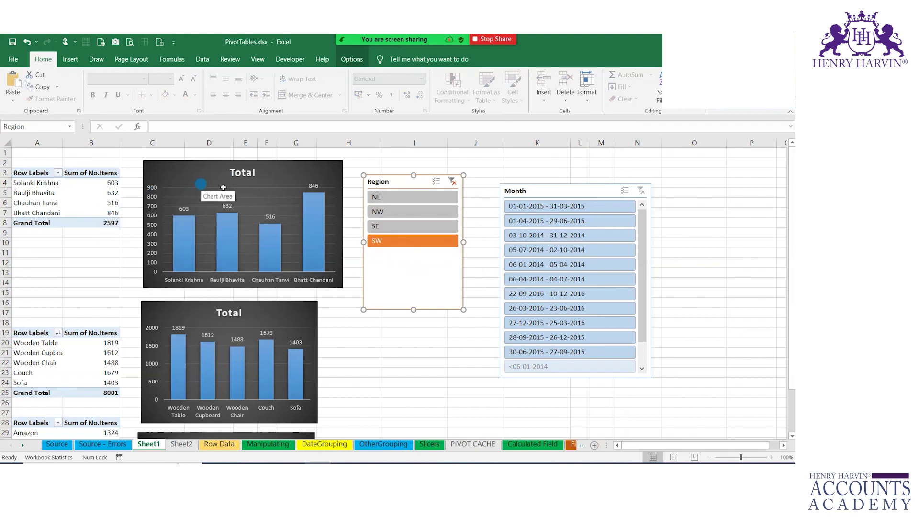
{"action": "left_click", "coordinate": [453, 184]}
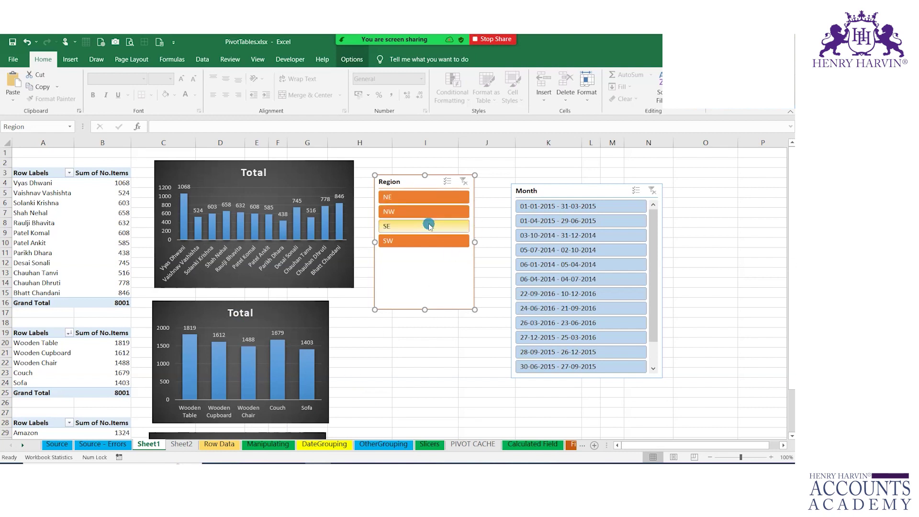
- Filter by region NE and by SE, compare the Salesperson results with the Product and Customer pivot tables, and clear the filter
{"action": "left_click", "coordinate": [395, 200]}
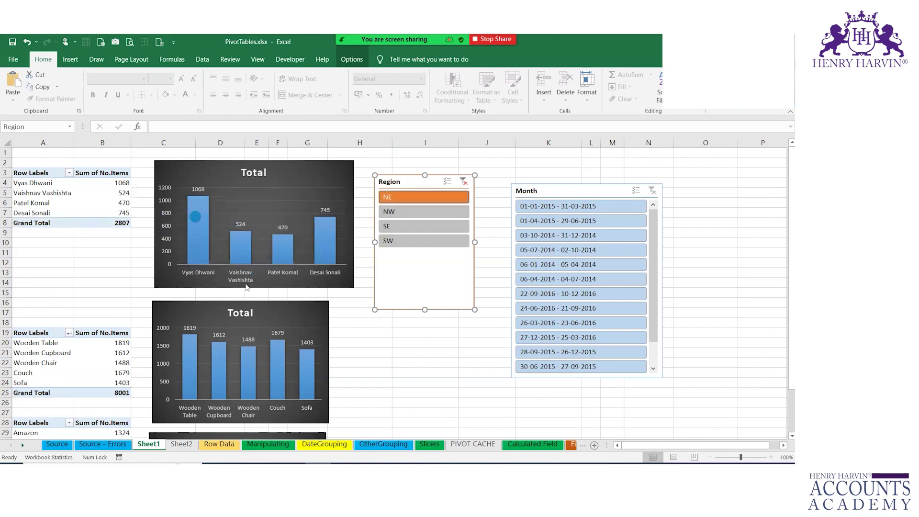
{"action": "left_click", "coordinate": [432, 354]}
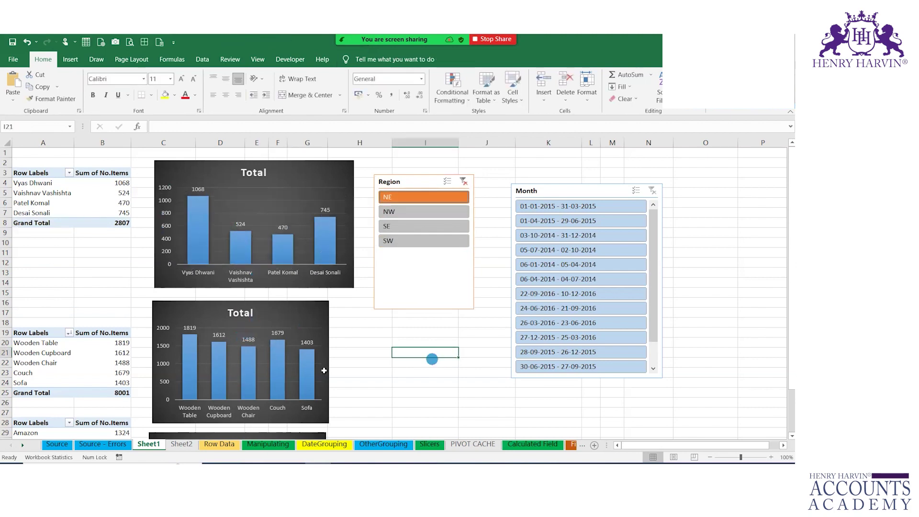
{"action": "scroll", "coordinate": [273, 361], "scroll_direction": "down", "scroll_amount": 3}
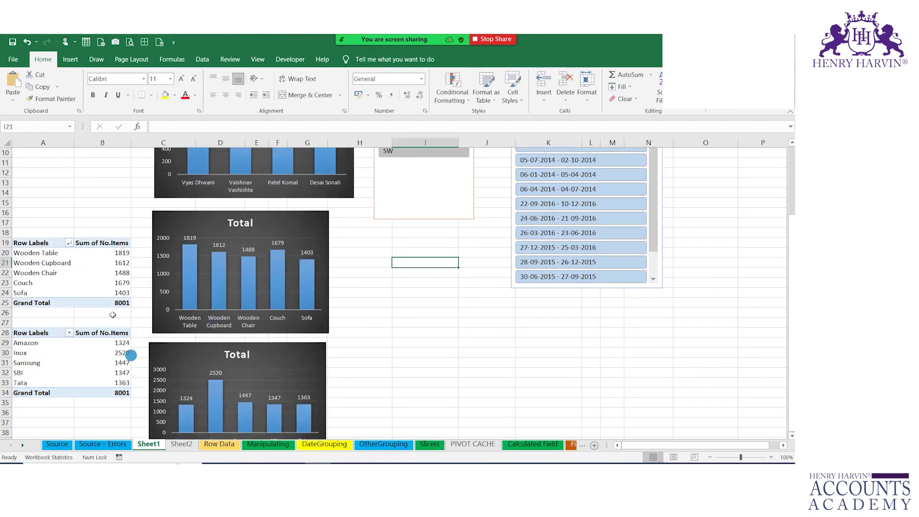
{"action": "scroll", "coordinate": [233, 312], "scroll_direction": "up", "scroll_amount": 3}
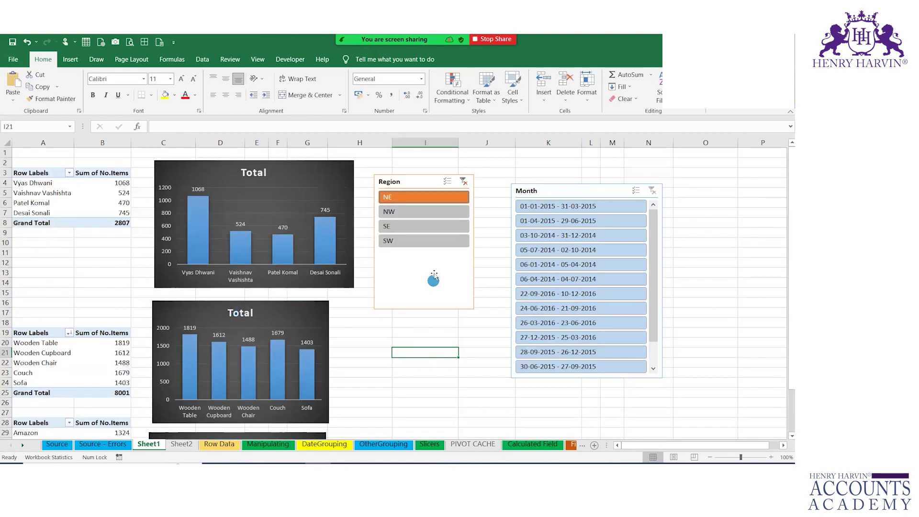
{"action": "left_click", "coordinate": [415, 229]}
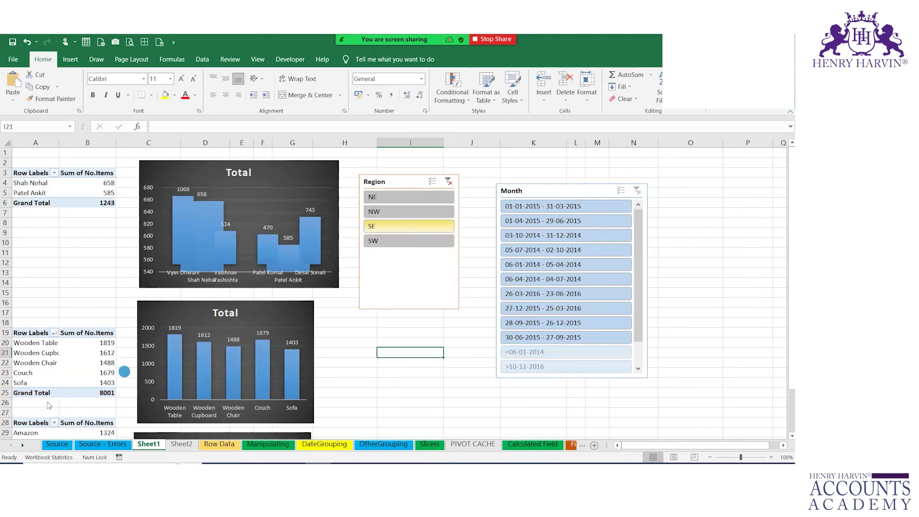
{"action": "scroll", "coordinate": [56, 402], "scroll_direction": "down", "scroll_amount": 4}
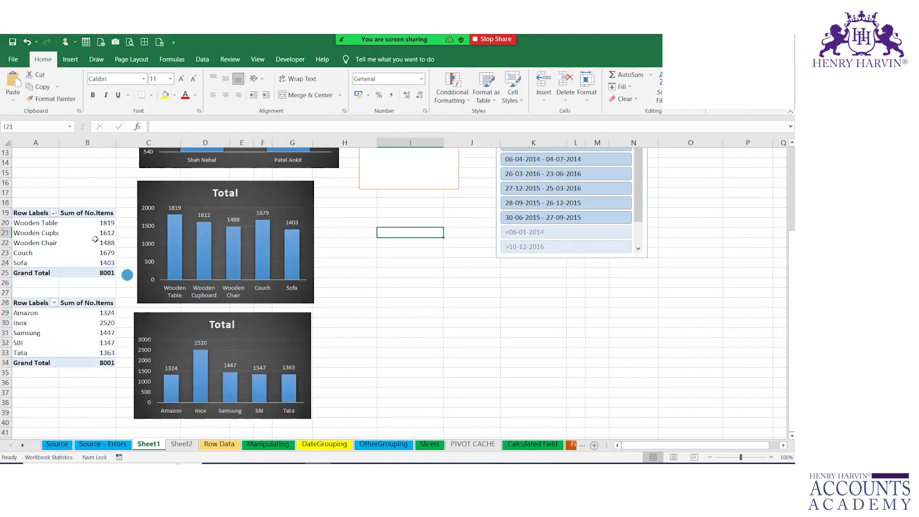
{"action": "scroll", "coordinate": [511, 363], "scroll_direction": "up", "scroll_amount": 4}
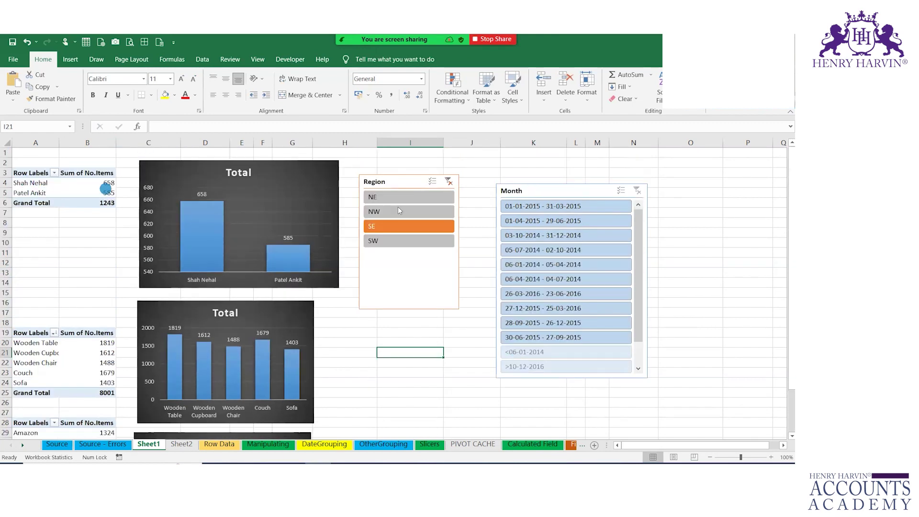
{"action": "left_click", "coordinate": [448, 182]}
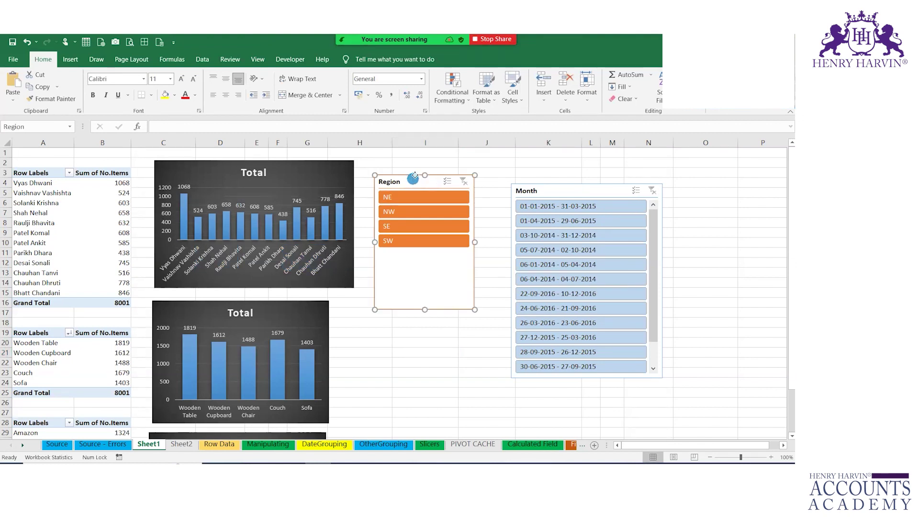
- Nudge the Region slicer upward and connect it to PivotTable3 and PivotTable4 through its report connections
{"action": "left_click_drag", "start_coordinate": [415, 177], "coordinate": [417, 172]}
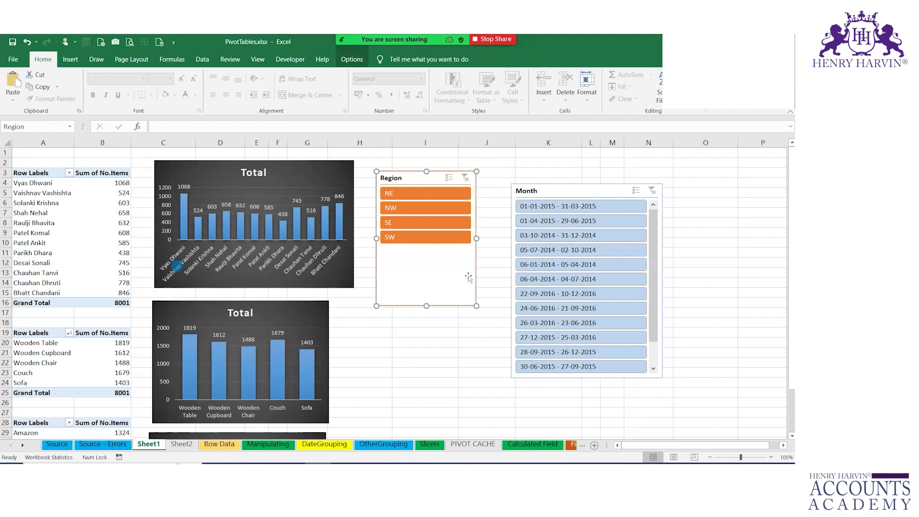
{"action": "right_click", "coordinate": [417, 176]}
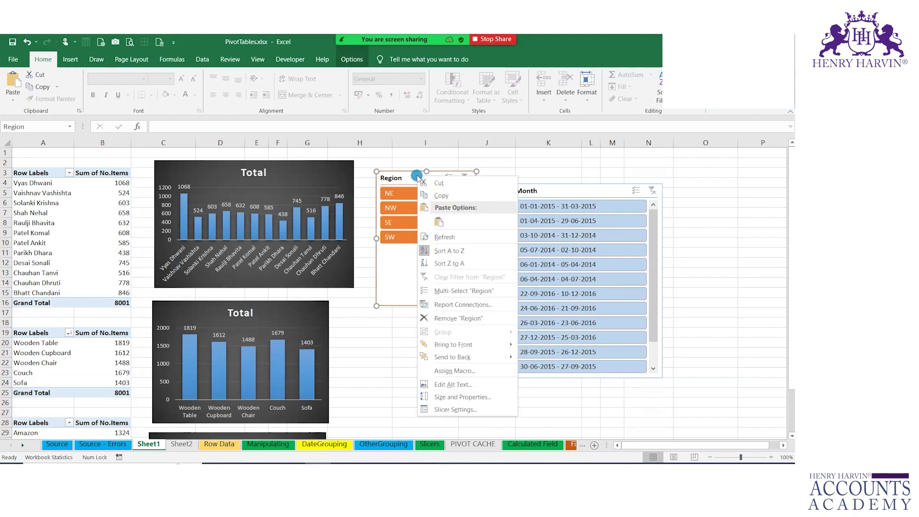
{"action": "mouse_move", "coordinate": [443, 314]}
{"action": "left_mouse_down"}
{"action": "mouse_move", "coordinate": [479, 313]}
{"action": "mouse_move", "coordinate": [455, 314]}
{"action": "left_mouse_up"}
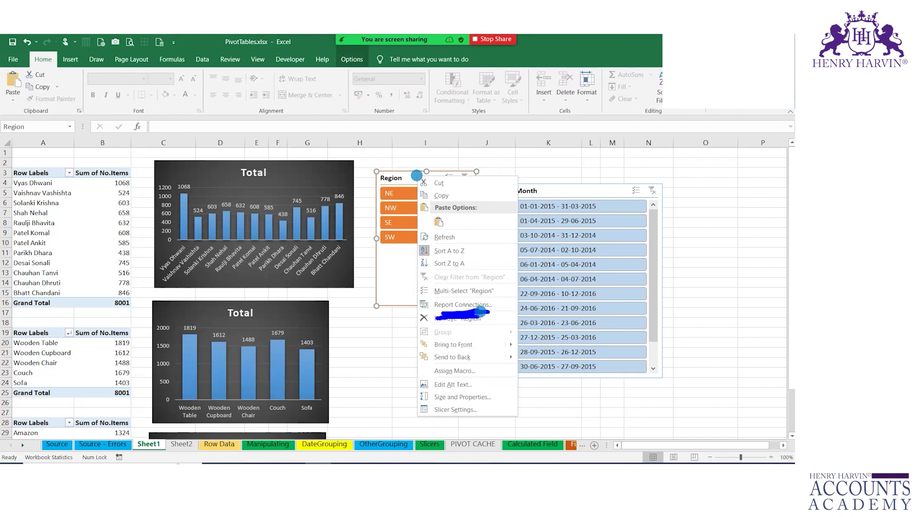
{"action": "key", "text": "Escape"}
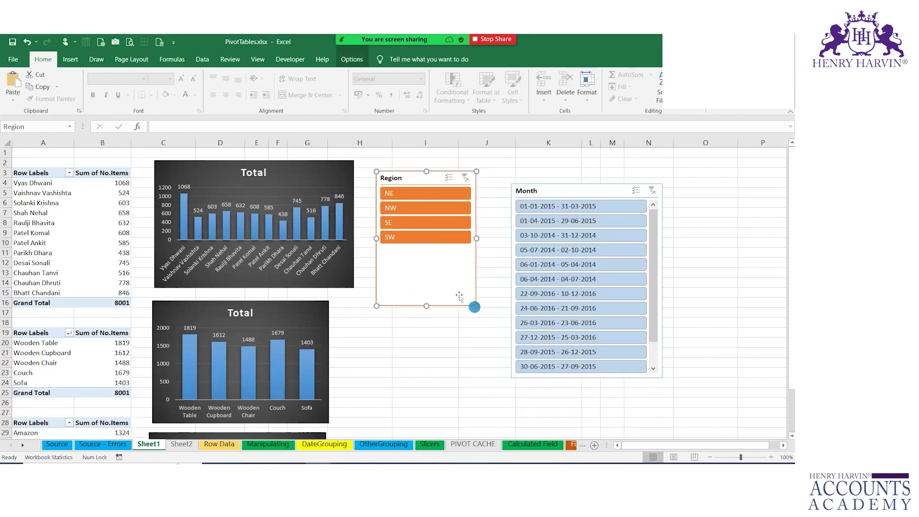
{"action": "right_click", "coordinate": [434, 176]}
{"action": "left_click", "coordinate": [474, 305]}
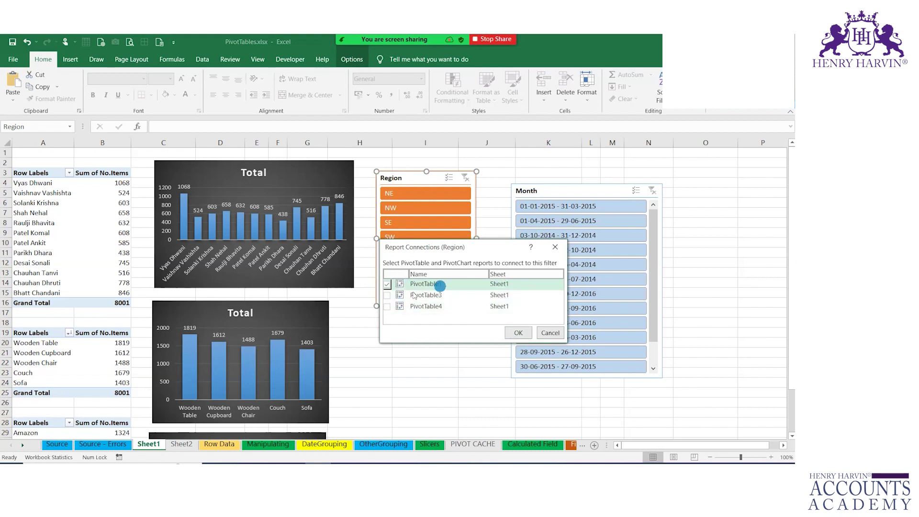
{"action": "left_click", "coordinate": [387, 295]}
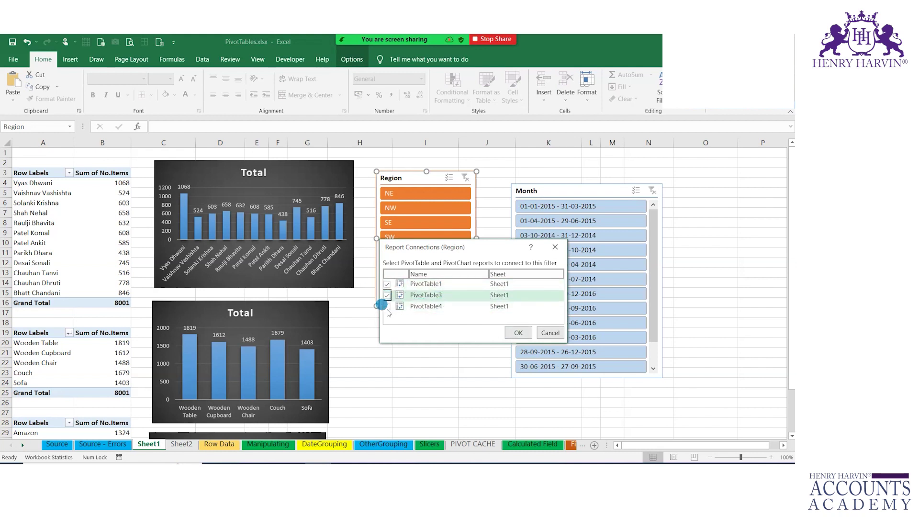
{"action": "left_click", "coordinate": [387, 307]}
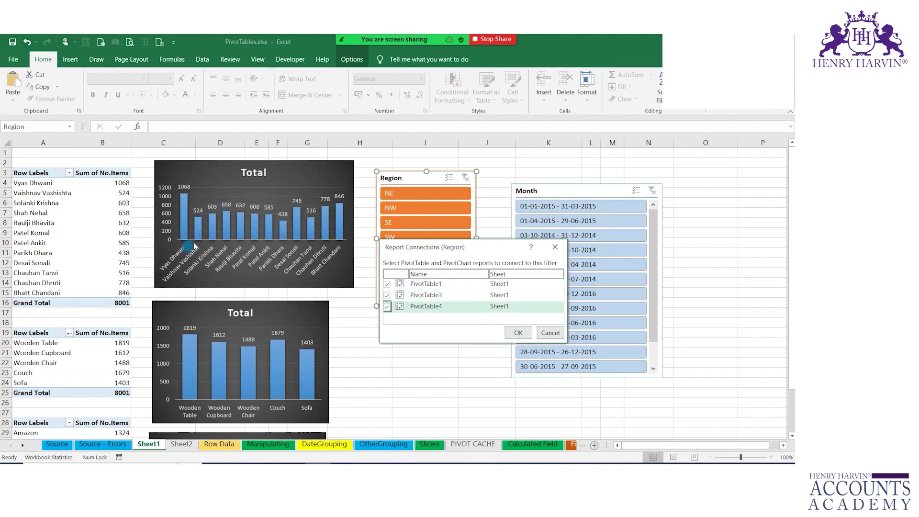
{"action": "left_click", "coordinate": [518, 333]}
- Check the connected pivot tables on Sheet1 by filtering by NE, NW and SW in turn, and clear the Region filter
{"action": "left_click", "coordinate": [413, 197]}
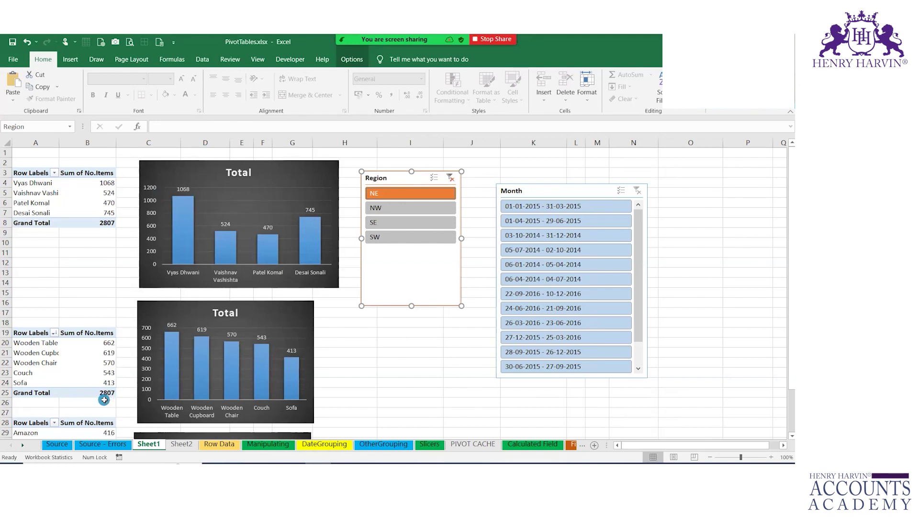
{"action": "left_click", "coordinate": [373, 209]}
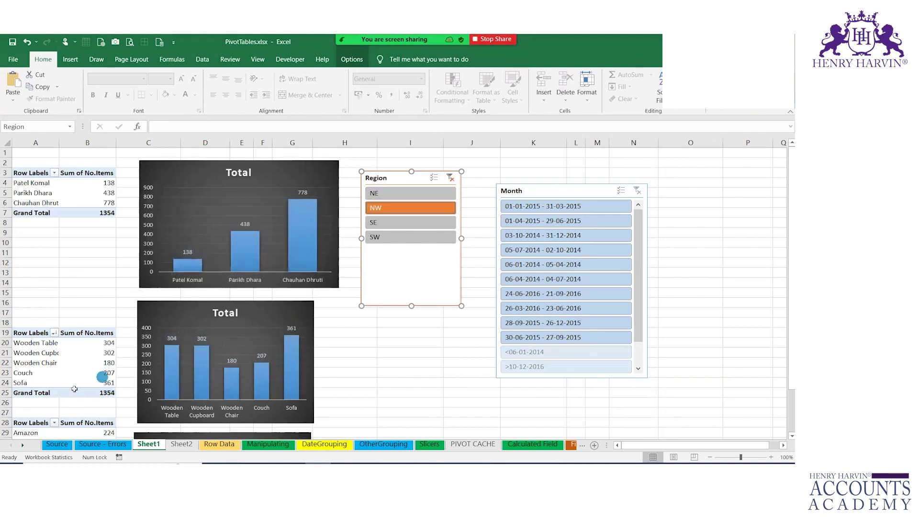
{"action": "left_click", "coordinate": [376, 238]}
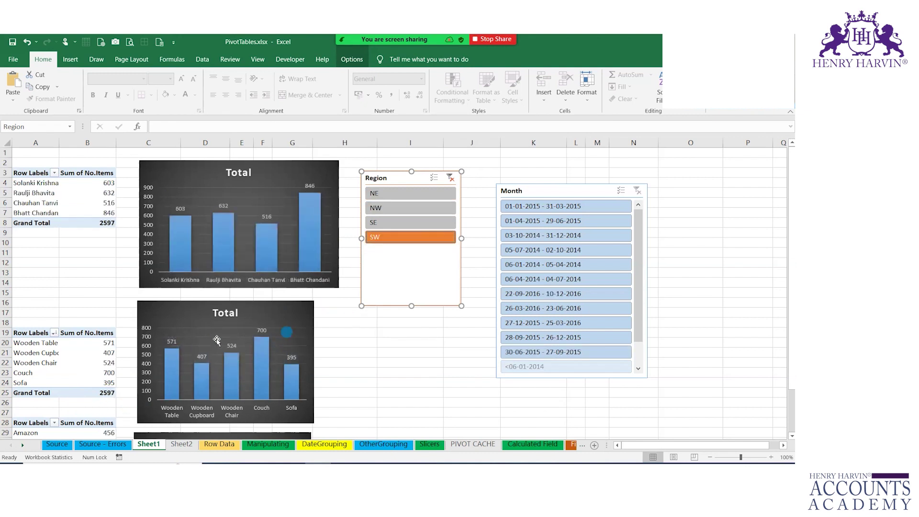
{"action": "left_click", "coordinate": [449, 178]}
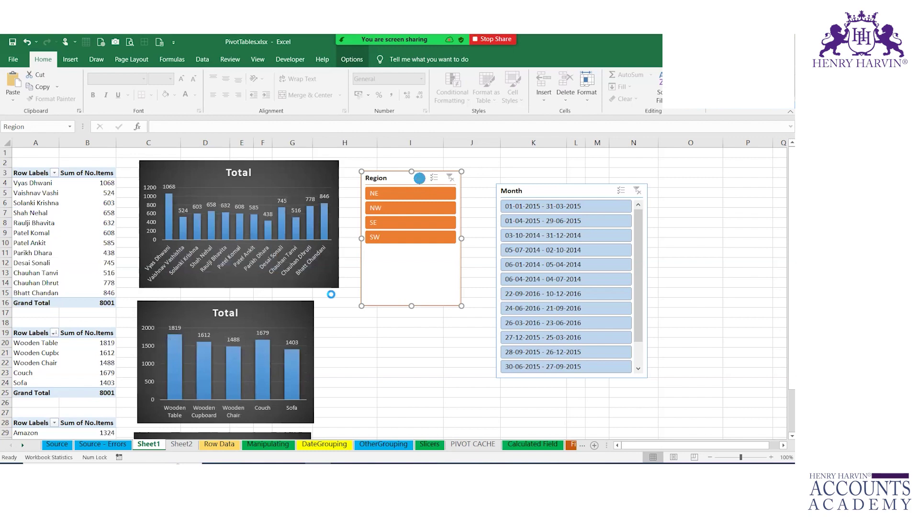
- Paste a copy of the Region slicer onto Sheet2 and place it beside the Product chart
{"action": "left_click", "coordinate": [182, 443]}
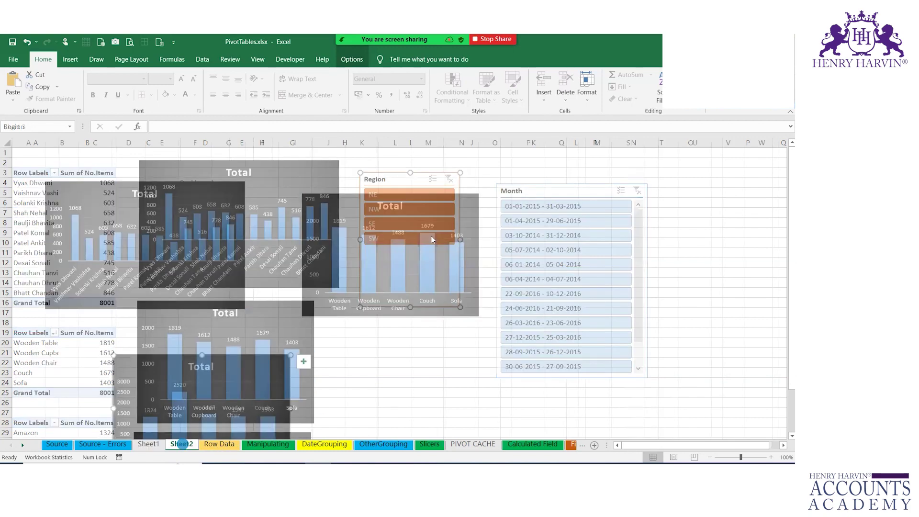
{"action": "left_click", "coordinate": [561, 203]}
{"action": "key", "text": "ctrl+v"}
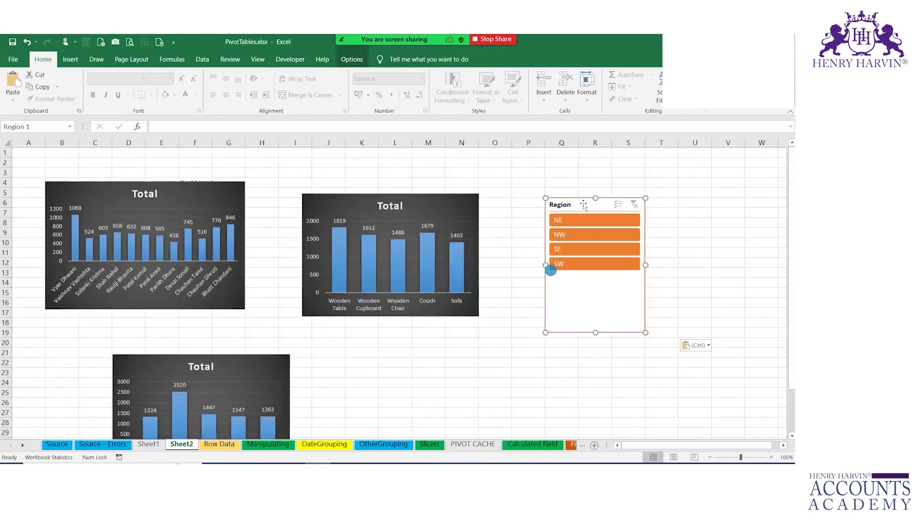
{"action": "left_click_drag", "start_coordinate": [562, 196], "coordinate": [521, 179]}
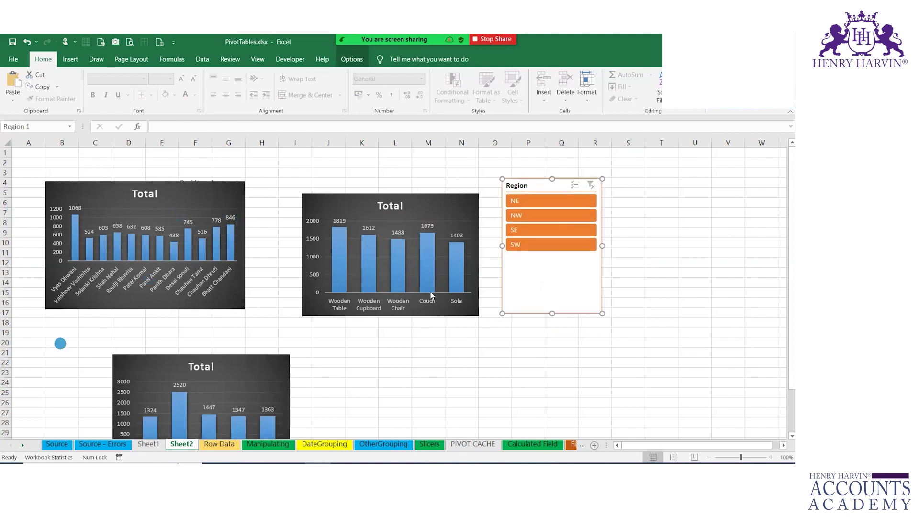
- Test the Region slicer on Sheet2 with NE, SE and NW against all three charts, and clear its filter
{"action": "left_click", "coordinate": [542, 201]}
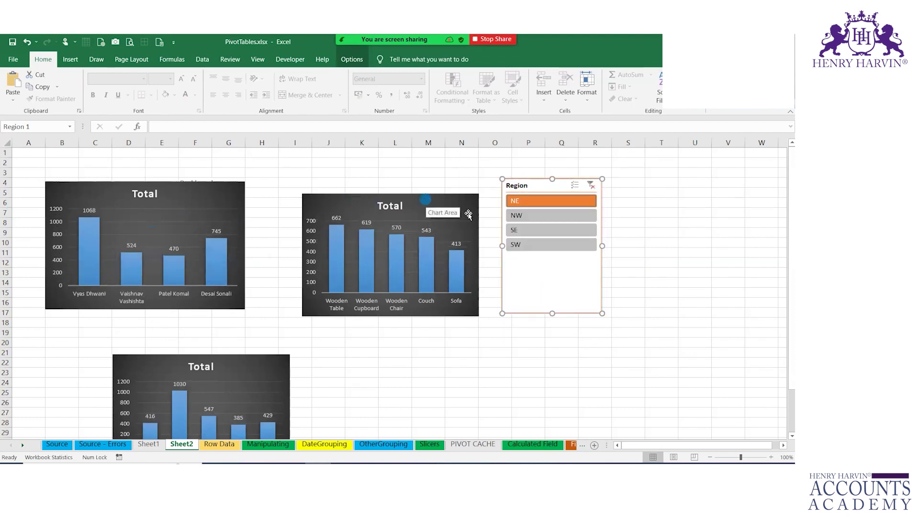
{"action": "left_click", "coordinate": [541, 232]}
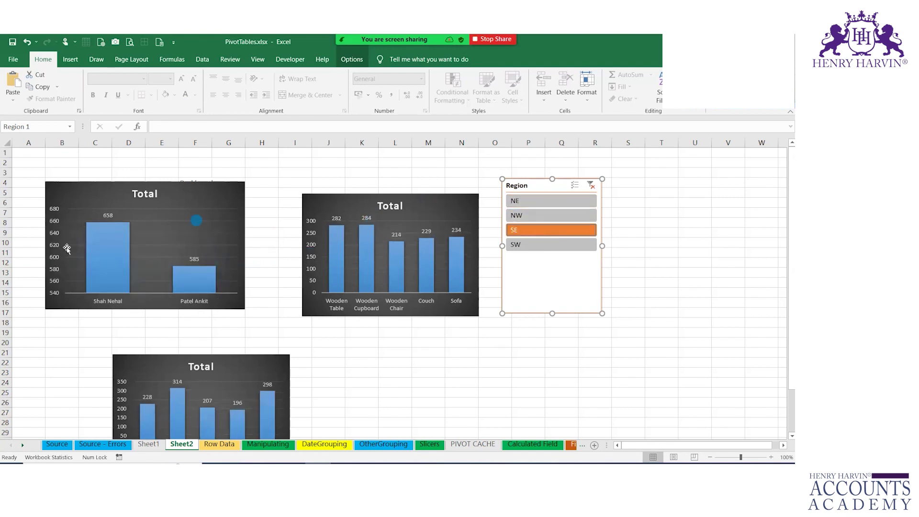
{"action": "left_click", "coordinate": [533, 216]}
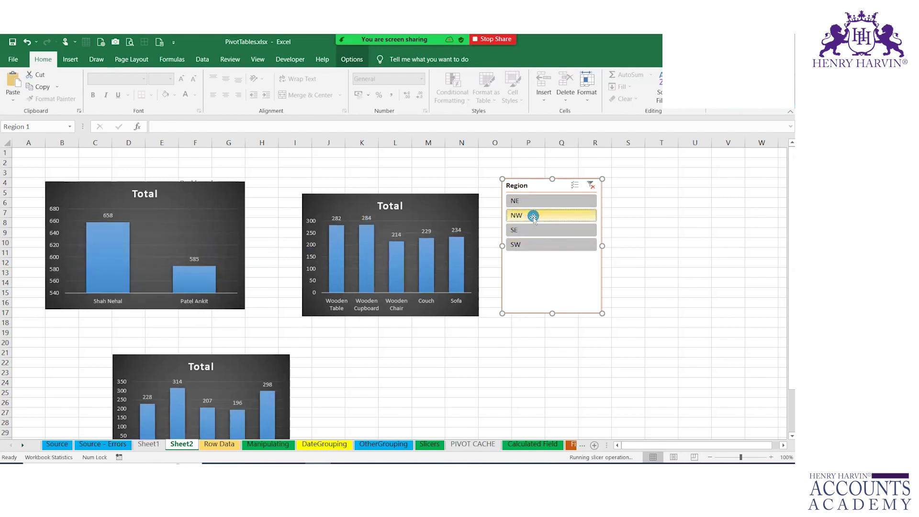
{"action": "left_click", "coordinate": [589, 184]}
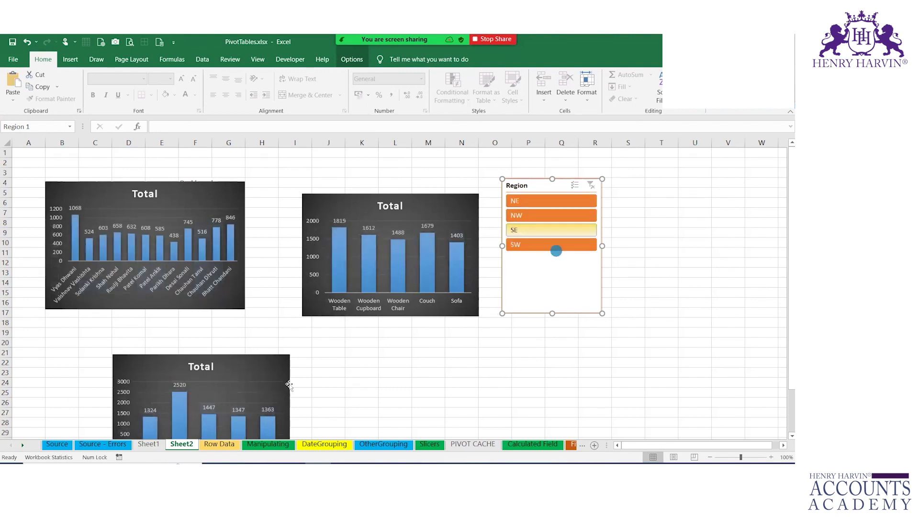
- Move the Month slicer on Sheet1 up and over the edge of the Region slicer, and widen the PivotTable Fields pane
{"action": "left_click", "coordinate": [149, 444]}
{"action": "left_click_drag", "start_coordinate": [548, 190], "coordinate": [548, 178]}
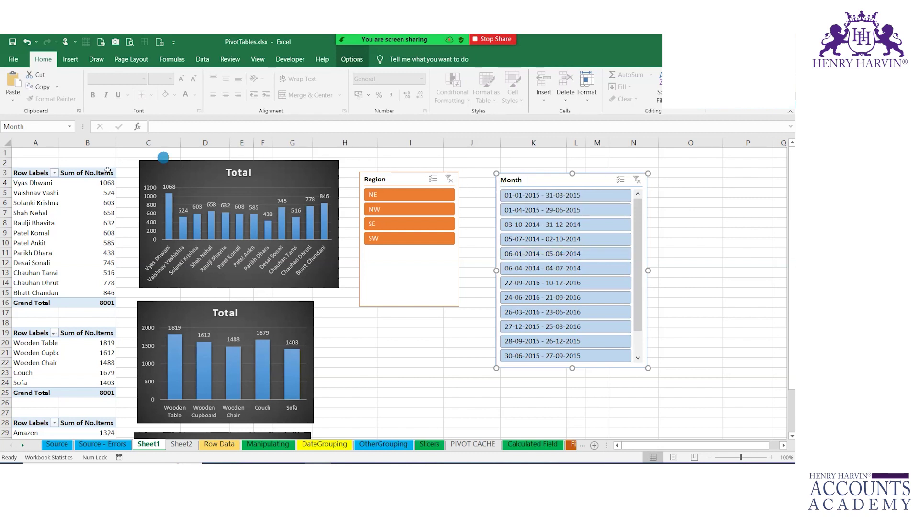
{"action": "left_click", "coordinate": [34, 218]}
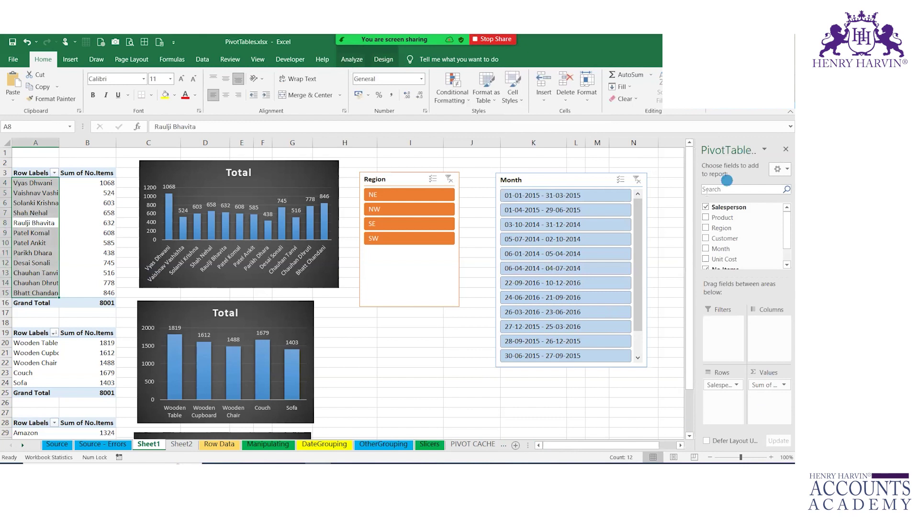
{"action": "left_click_drag", "start_coordinate": [697, 198], "coordinate": [597, 206]}
{"action": "left_click_drag", "start_coordinate": [529, 181], "coordinate": [483, 173]}
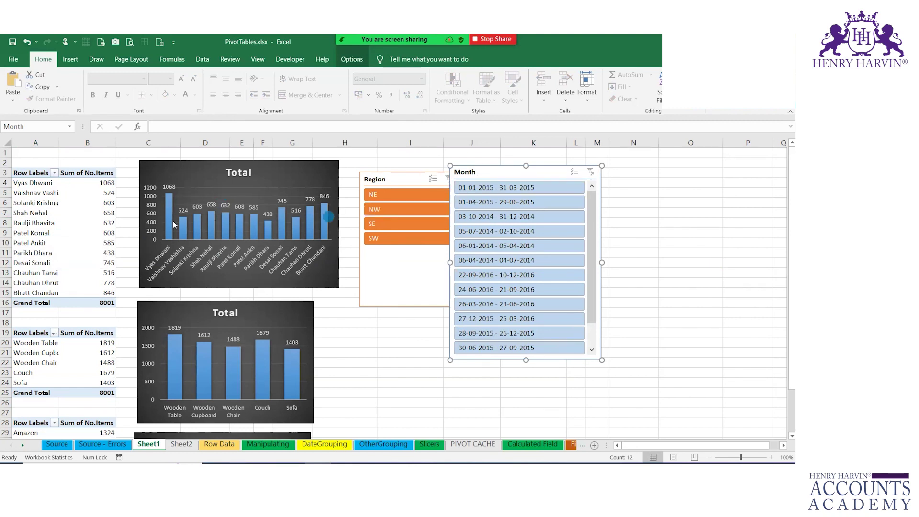
- Try to add the Month field to the rows of the Salesperson pivot table below Salesperson
{"action": "left_click", "coordinate": [52, 242]}
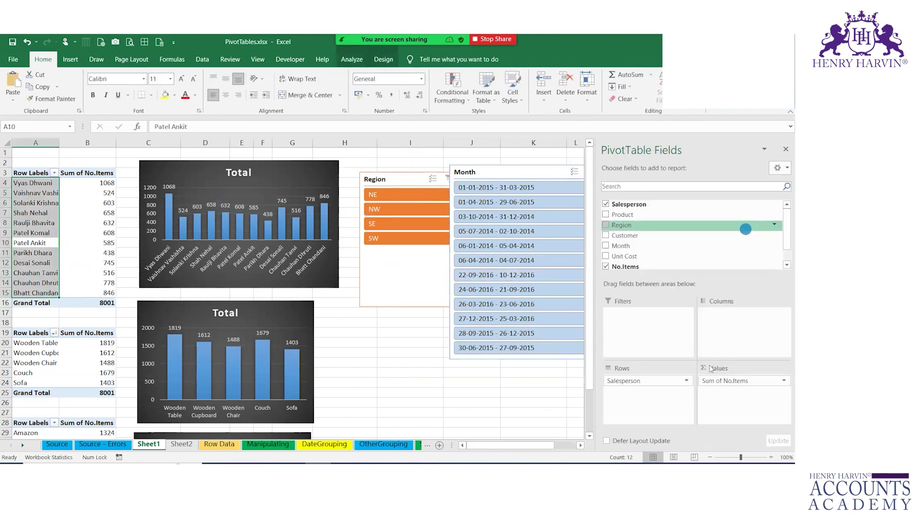
{"action": "left_click", "coordinate": [514, 172]}
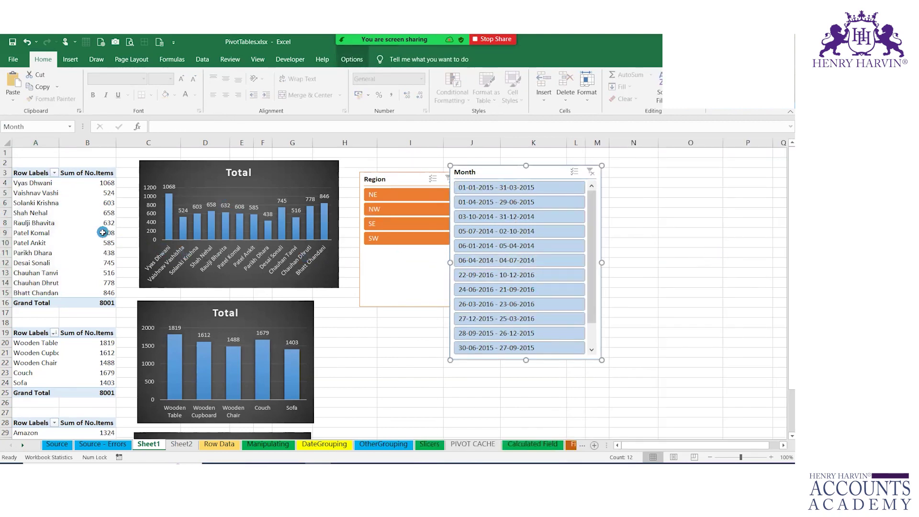
{"action": "left_click", "coordinate": [103, 232]}
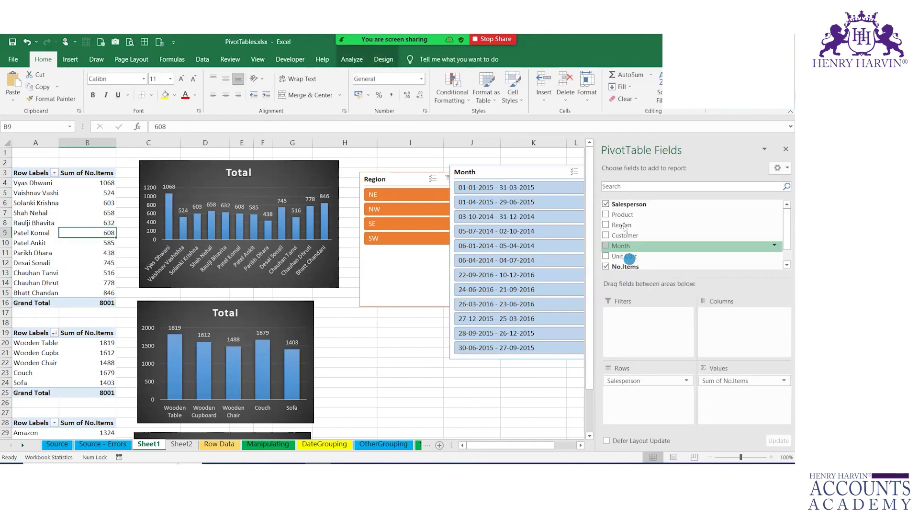
{"action": "left_click_drag", "start_coordinate": [621, 246], "coordinate": [655, 391]}
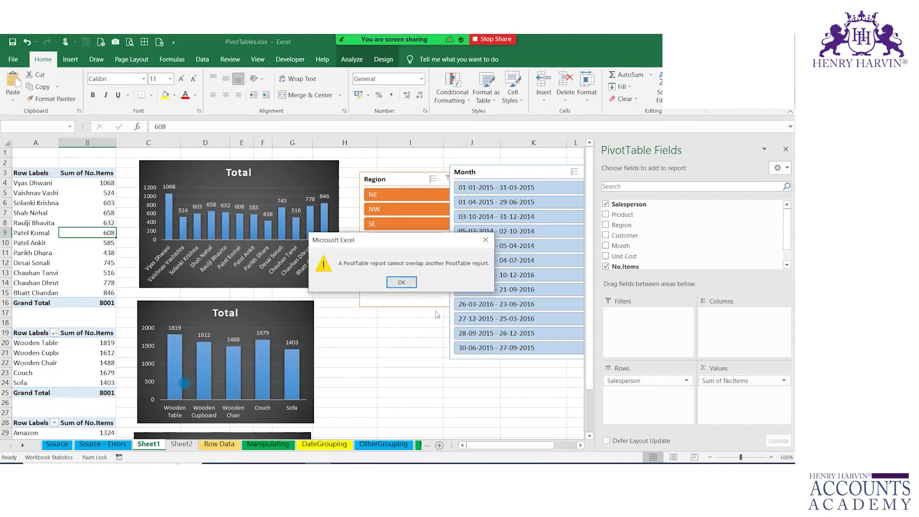
- Relocate the Salesperson pivot table to start at cell D3 and move its chart down beside the Product chart
{"action": "left_click", "coordinate": [401, 282]}
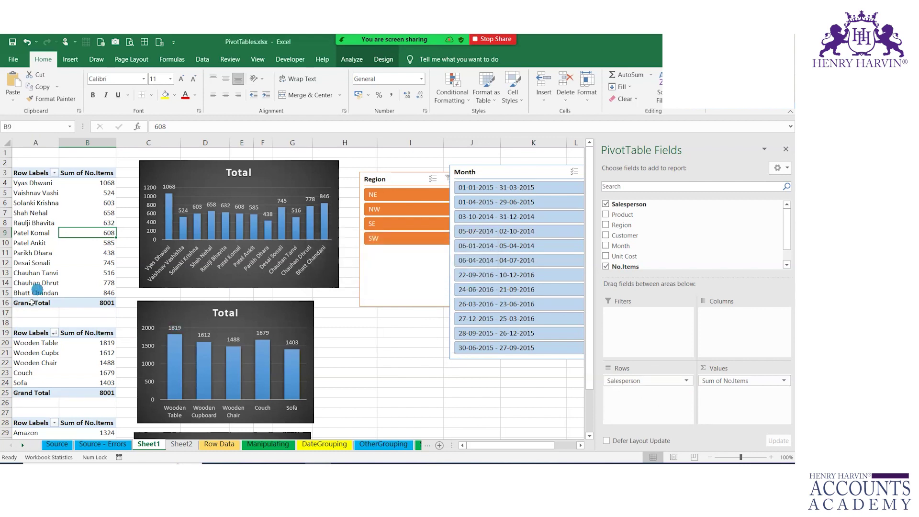
{"action": "left_click_drag", "start_coordinate": [41, 173], "coordinate": [103, 299]}
{"action": "left_click_drag", "start_coordinate": [99, 166], "coordinate": [416, 314]}
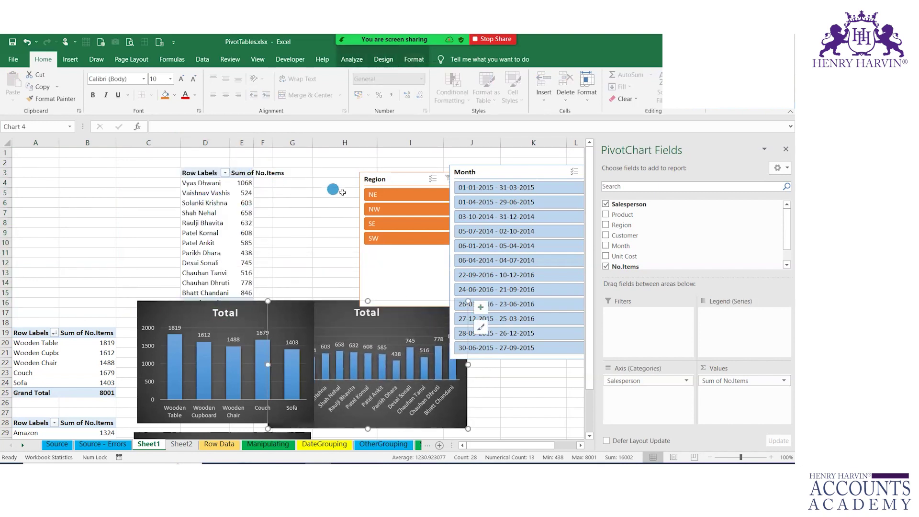
{"action": "left_click", "coordinate": [301, 309]}
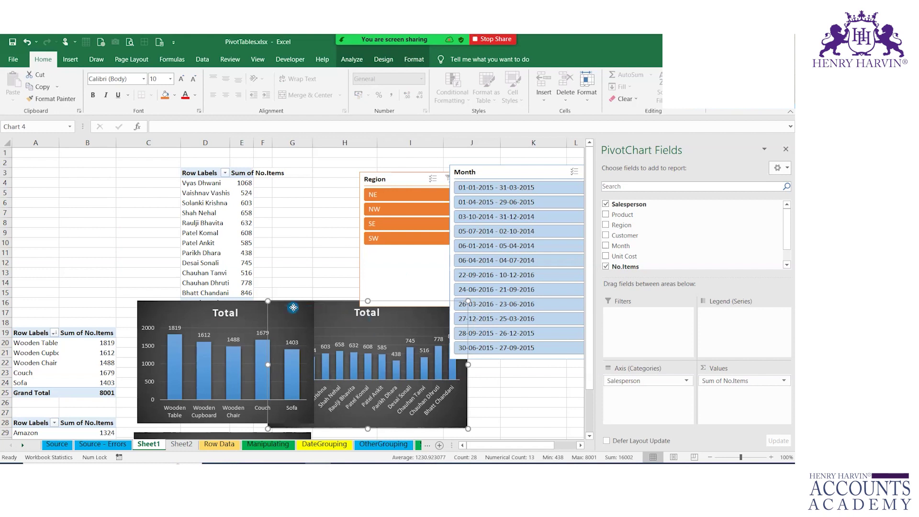
{"action": "left_click", "coordinate": [344, 312]}
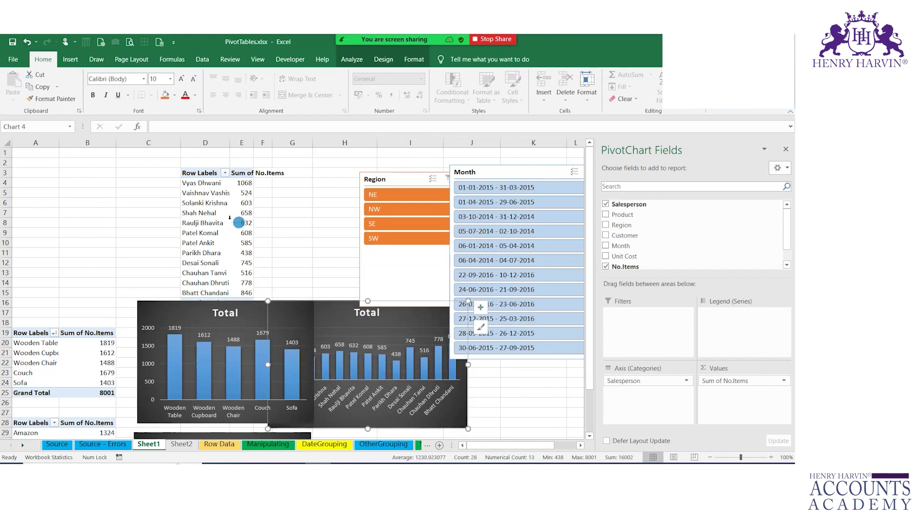
- Add the Month field below Salesperson in the pivot table's rows and group the dates by months, quarters and years
{"action": "left_click_drag", "start_coordinate": [628, 224], "coordinate": [644, 393]}
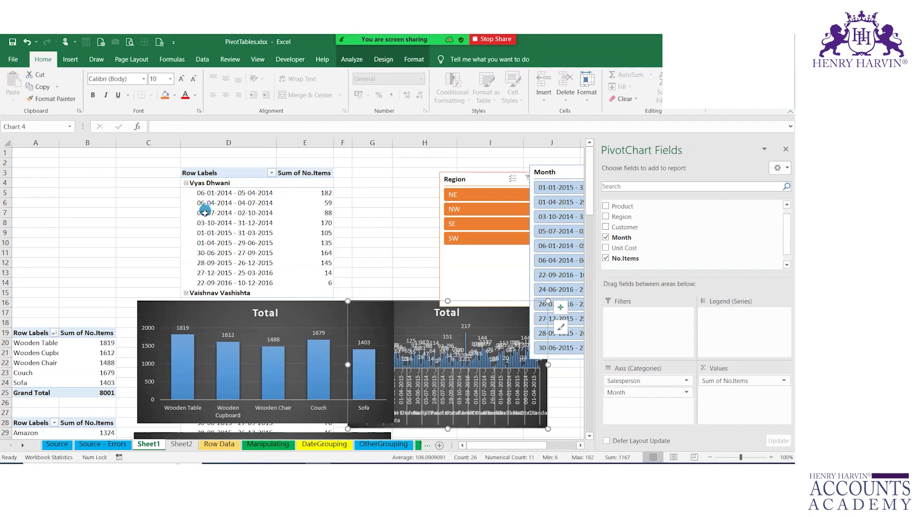
{"action": "right_click", "coordinate": [205, 213]}
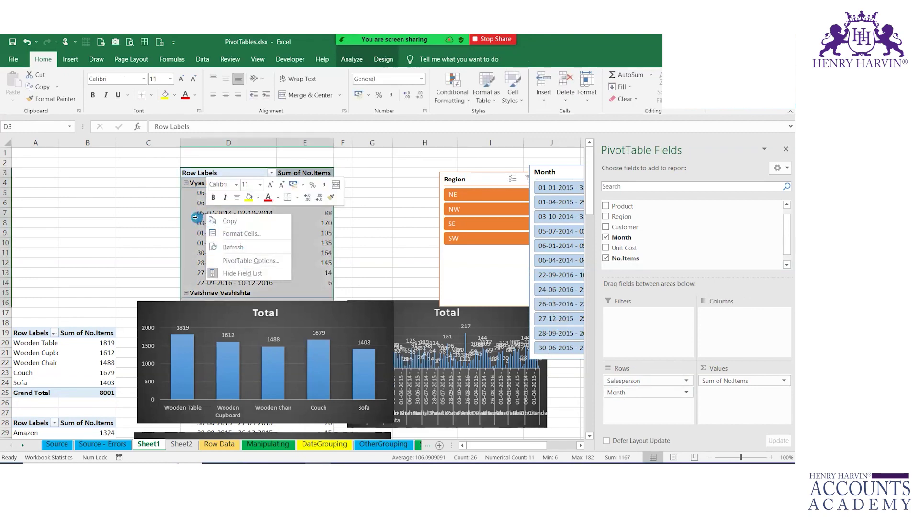
{"action": "left_click", "coordinate": [201, 214]}
{"action": "right_click", "coordinate": [208, 214]}
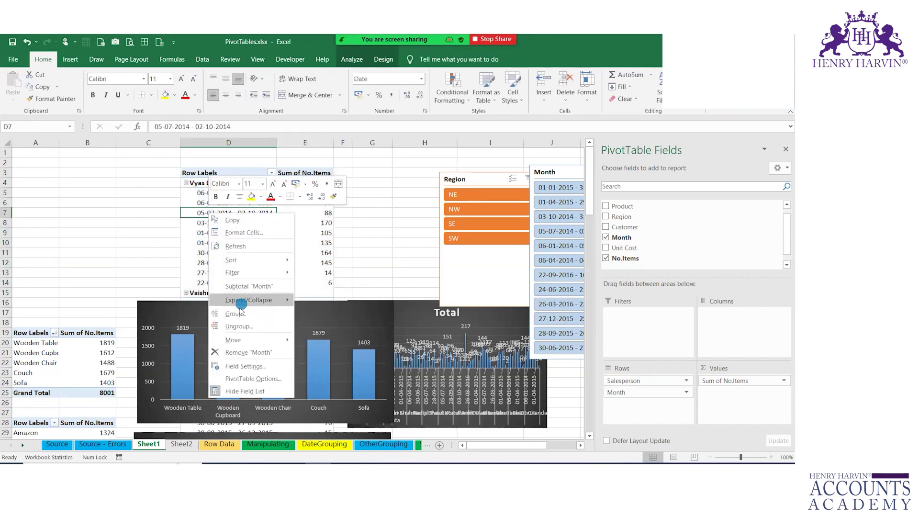
{"action": "left_click", "coordinate": [235, 314]}
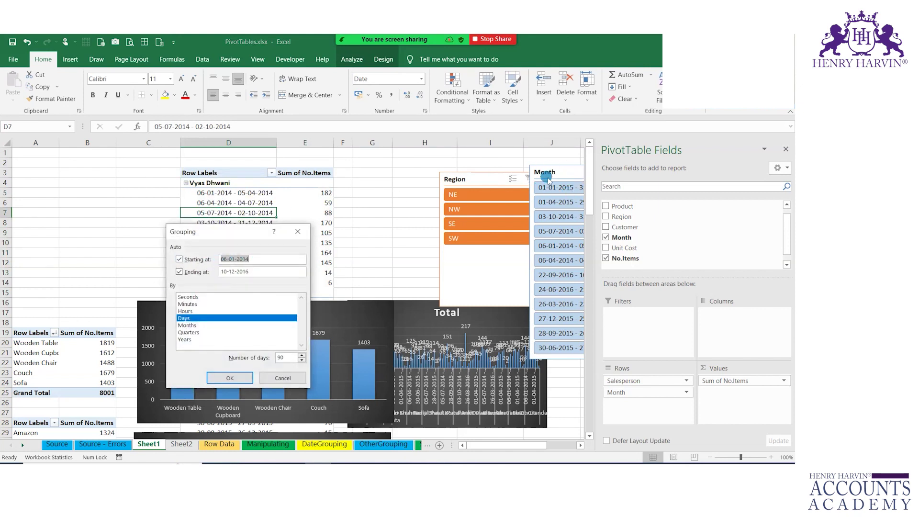
{"action": "left_click", "coordinate": [189, 319]}
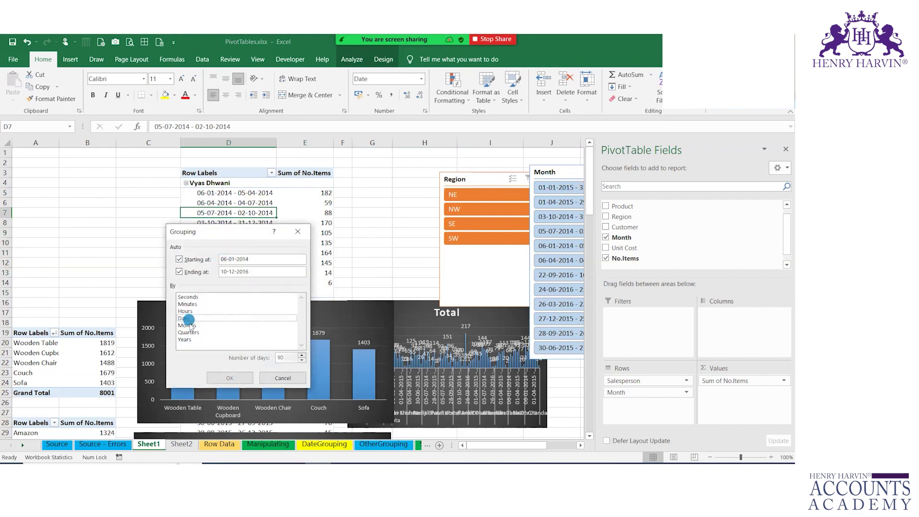
{"action": "left_click", "coordinate": [188, 325]}
{"action": "left_click", "coordinate": [188, 333]}
{"action": "left_click", "coordinate": [187, 340]}
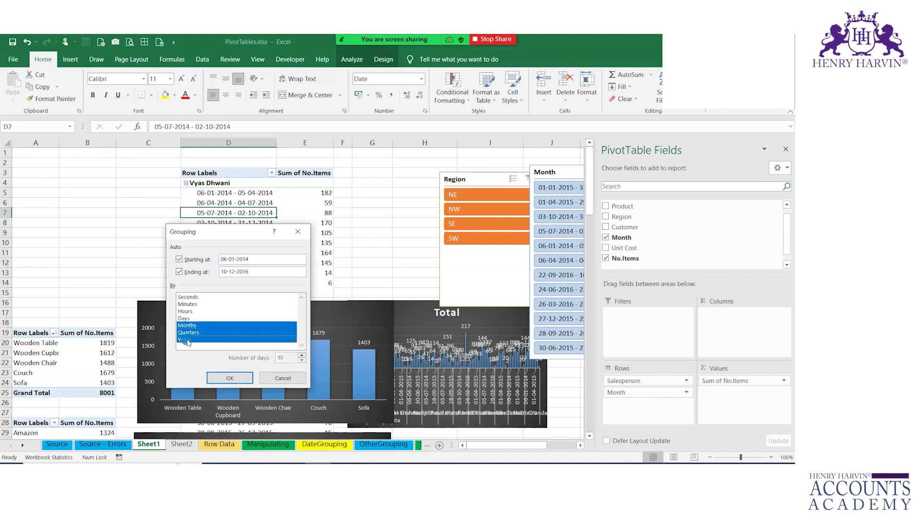
{"action": "left_click", "coordinate": [228, 381]}
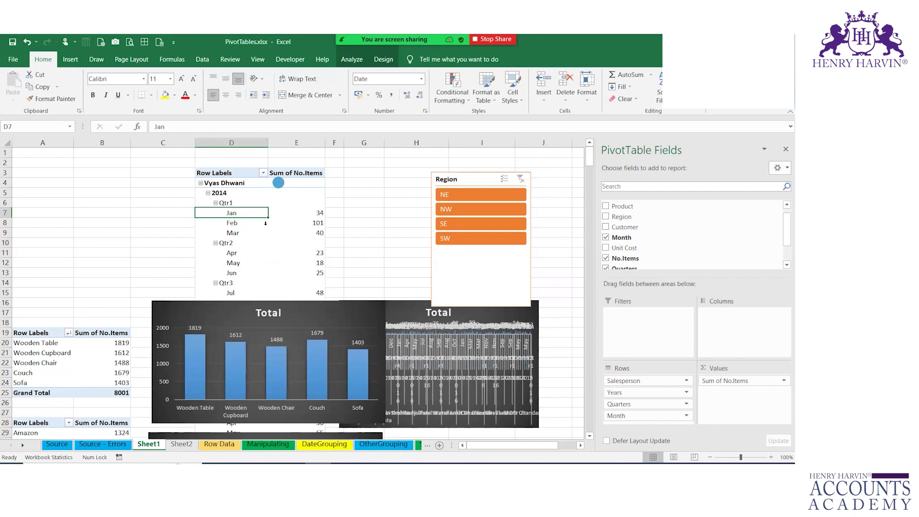
- Remove Years, Quarters and Month from the Salesperson pivot table's rows, and shift the Region slicer slightly closer to the table
{"action": "left_click_drag", "start_coordinate": [630, 393], "coordinate": [539, 261]}
{"action": "left_click_drag", "start_coordinate": [617, 393], "coordinate": [554, 266]}
{"action": "left_click_drag", "start_coordinate": [615, 393], "coordinate": [555, 237]}
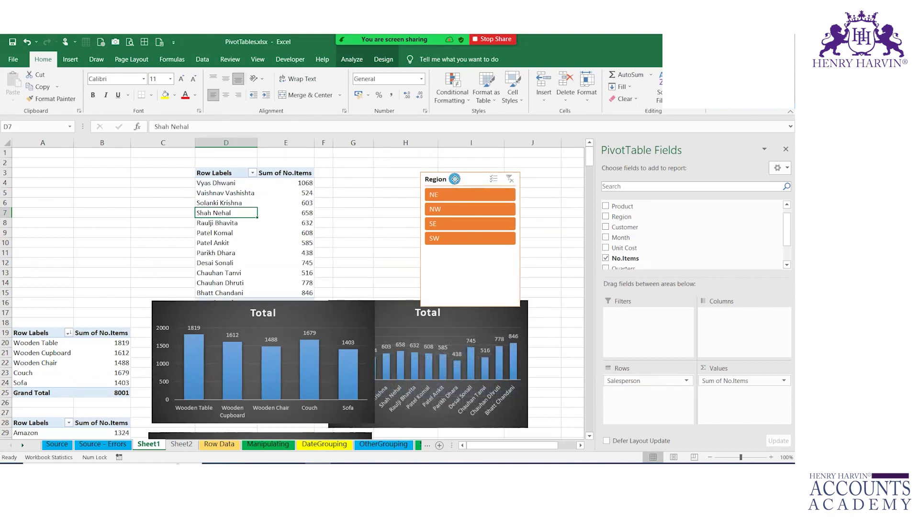
{"action": "left_click_drag", "start_coordinate": [455, 180], "coordinate": [431, 173]}
- Insert Quarters and Years slicers for the Salesperson pivot table
{"action": "left_click", "coordinate": [232, 231]}
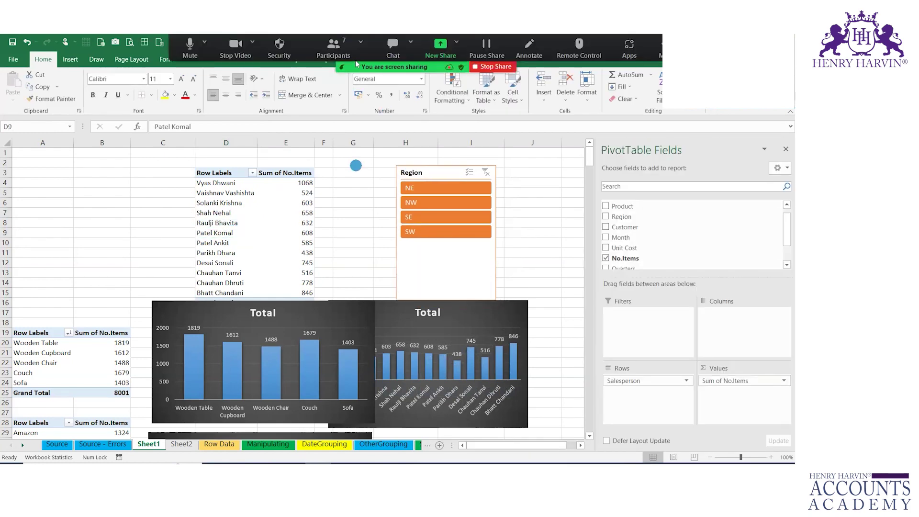
{"action": "left_click", "coordinate": [352, 59]}
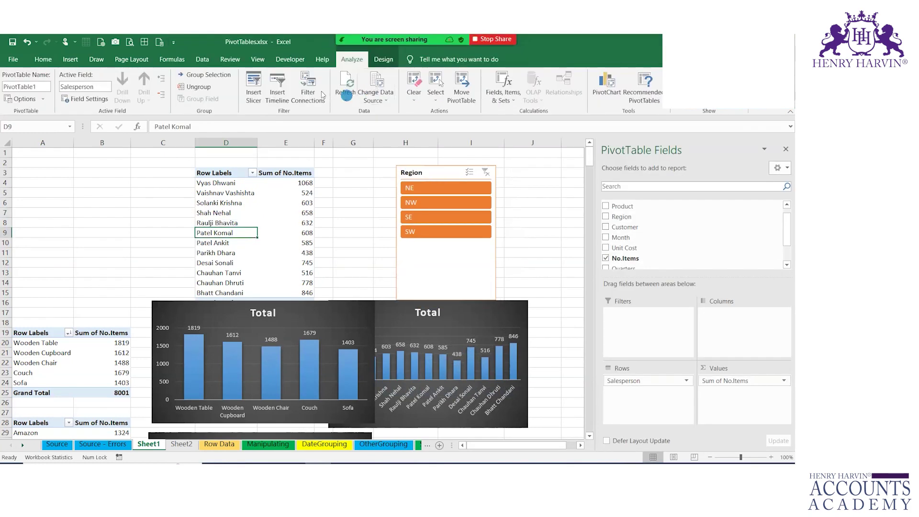
{"action": "left_click", "coordinate": [254, 91]}
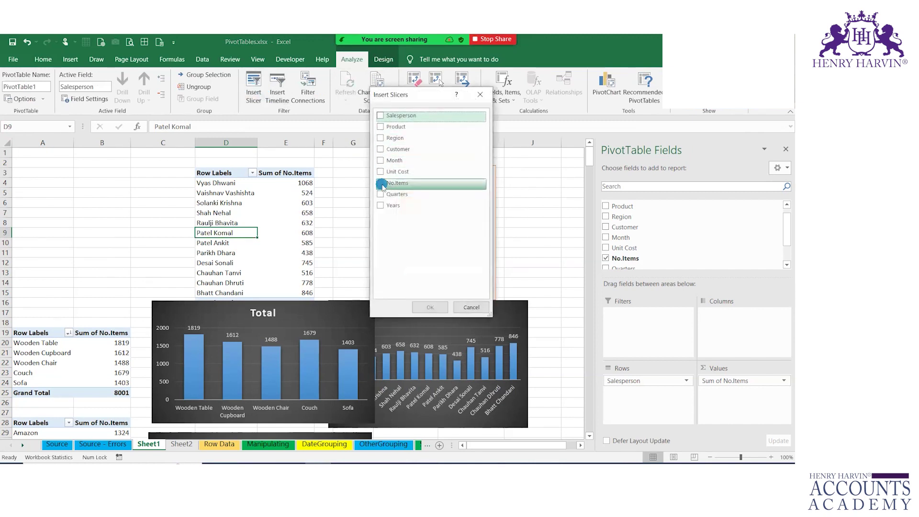
{"action": "left_click", "coordinate": [380, 206]}
{"action": "left_click", "coordinate": [381, 194]}
{"action": "left_click", "coordinate": [430, 306]}
- Arrange the Quarters and Years slicers side by side next to the Region slicer
{"action": "left_click", "coordinate": [344, 241]}
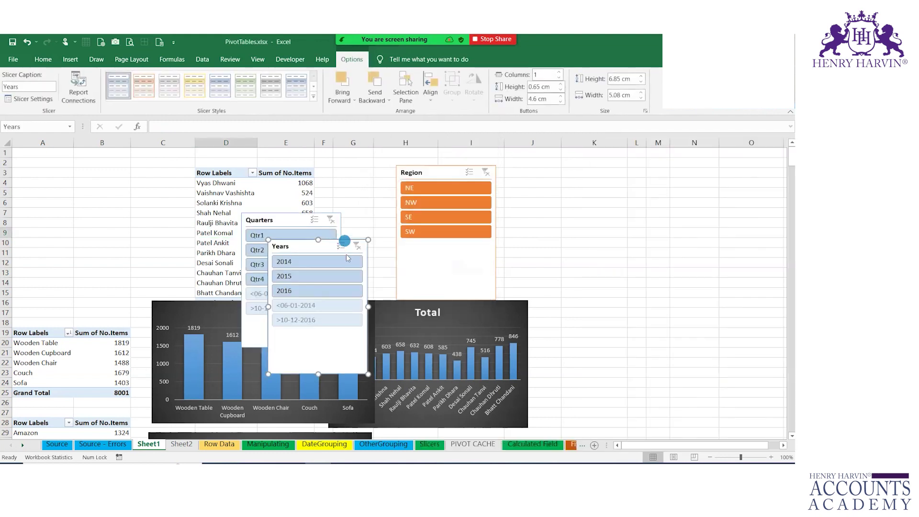
{"action": "left_click_drag", "start_coordinate": [300, 250], "coordinate": [605, 202]}
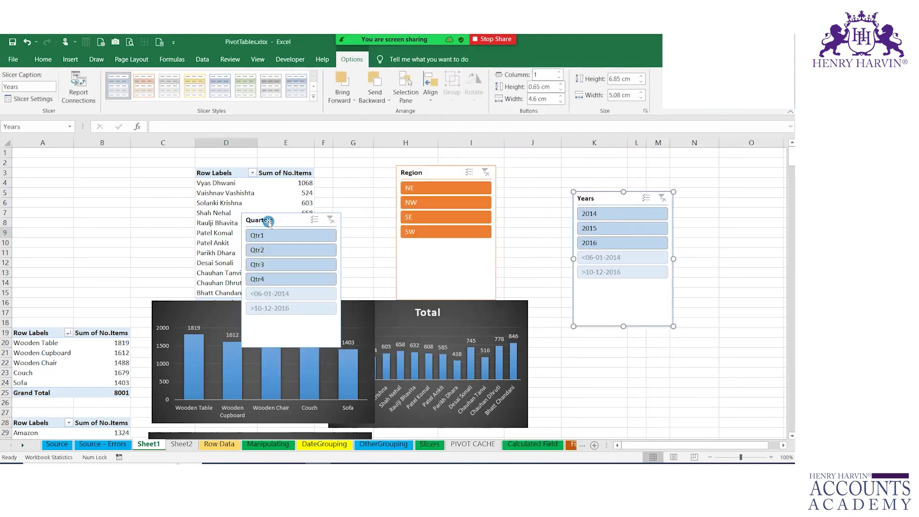
{"action": "left_click_drag", "start_coordinate": [268, 222], "coordinate": [536, 191]}
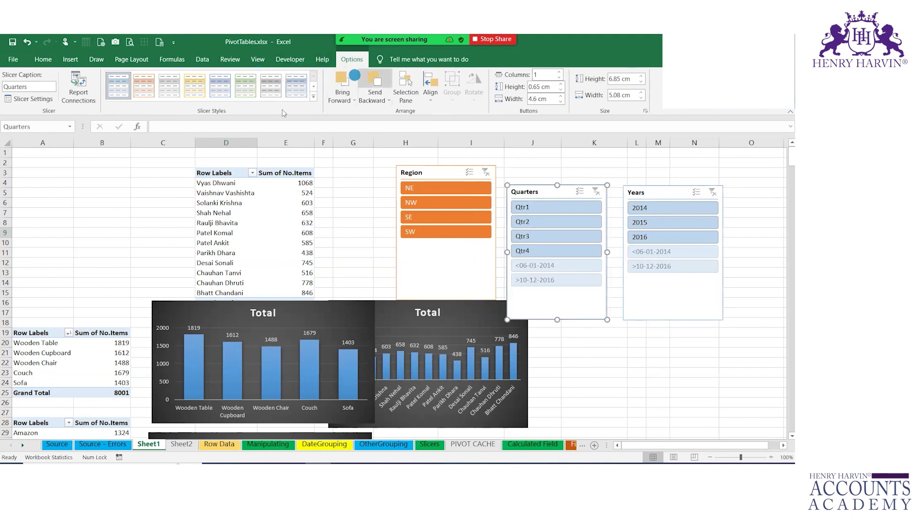
- Apply the dark green slicer style to the Quarters slicer and the dark yellow style to the Years slicer
{"action": "left_click", "coordinate": [245, 85]}
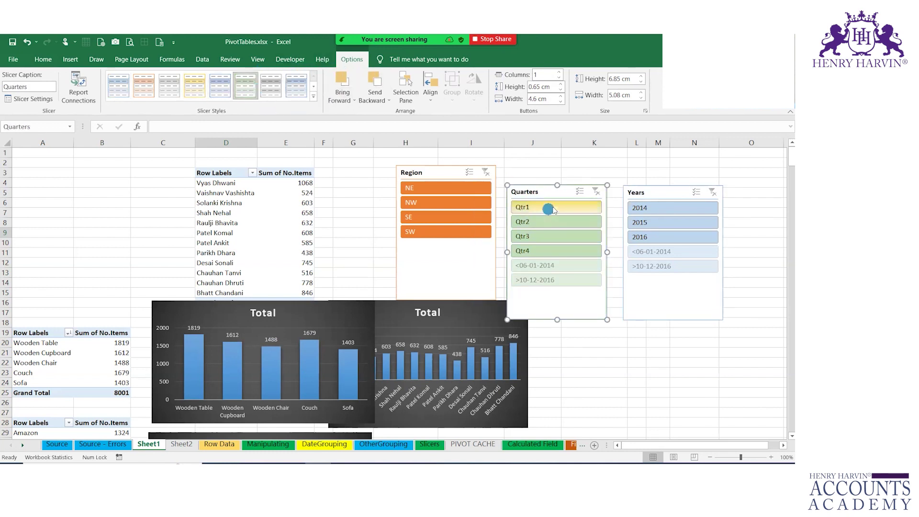
{"action": "left_click", "coordinate": [313, 98]}
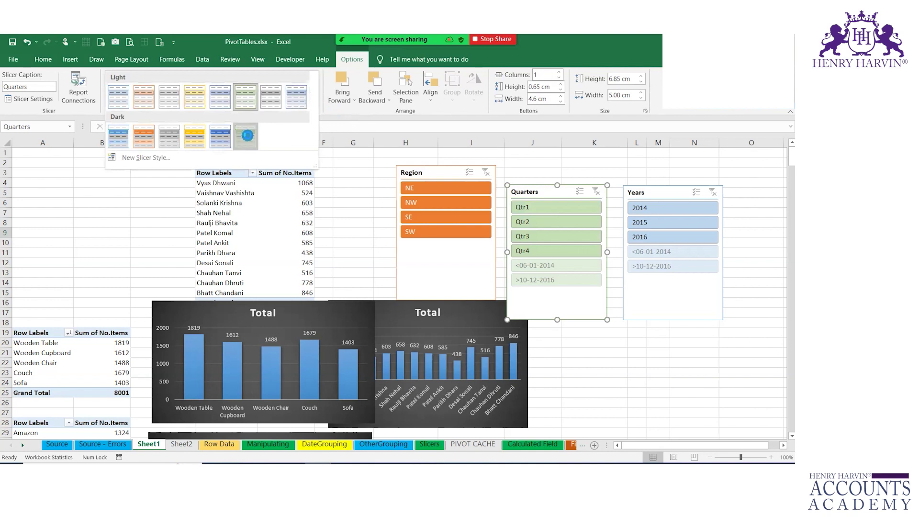
{"action": "left_click", "coordinate": [263, 128]}
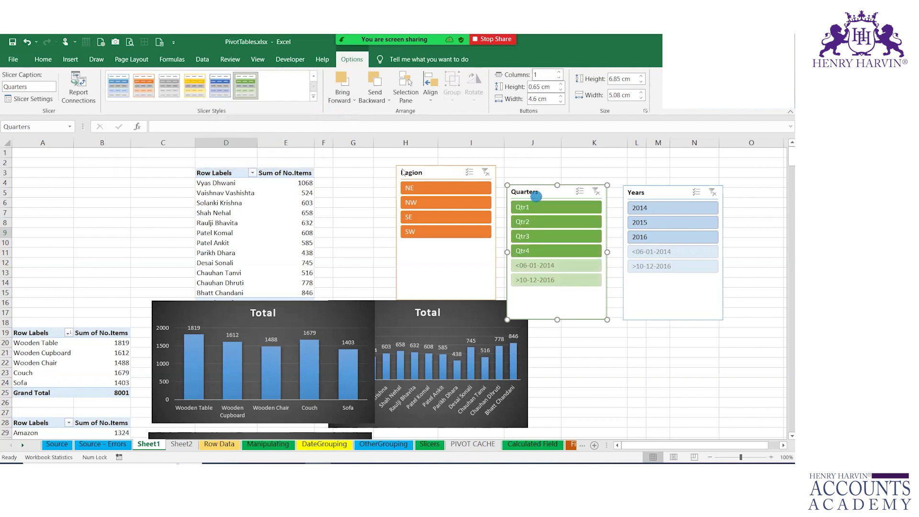
{"action": "left_click", "coordinate": [640, 193]}
{"action": "left_click", "coordinate": [197, 96]}
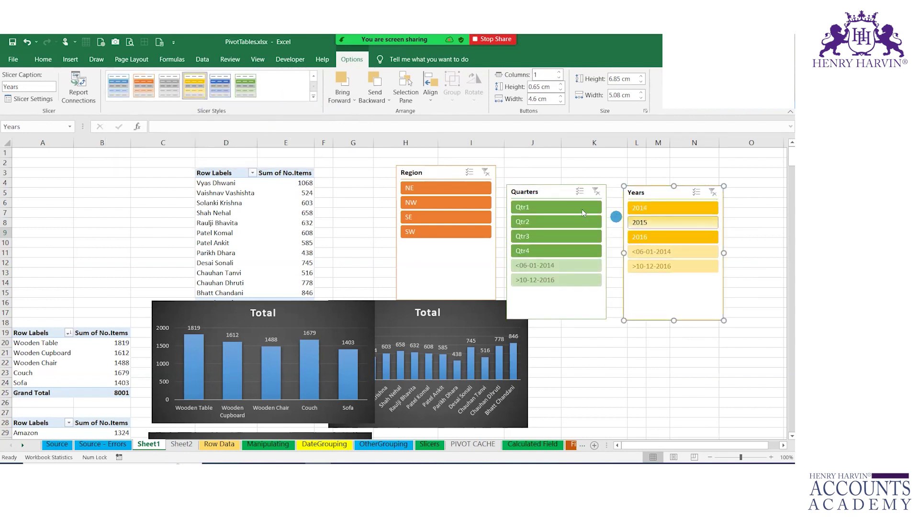
- Test the Quarters slicer by filtering to Qtr1, and clear its filter
{"action": "left_click", "coordinate": [555, 190]}
{"action": "left_click", "coordinate": [663, 197], "text": "ctrl"}
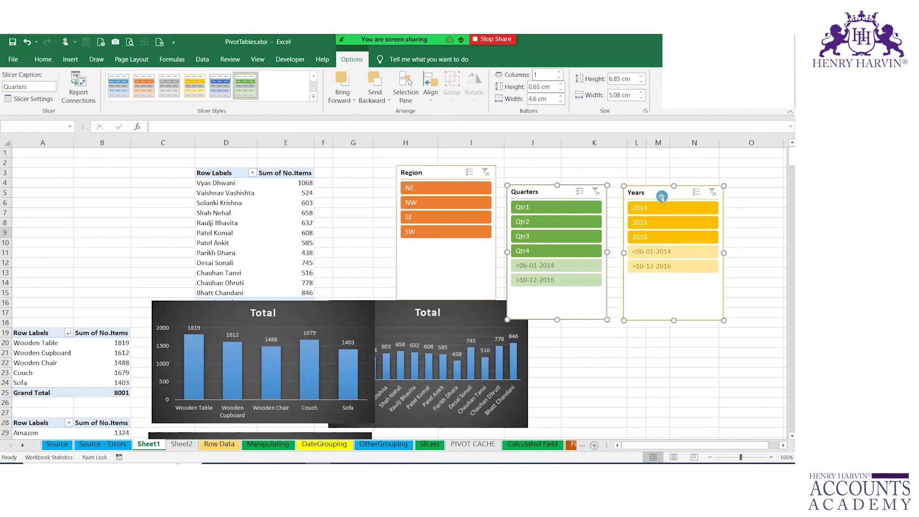
{"action": "left_click", "coordinate": [615, 361]}
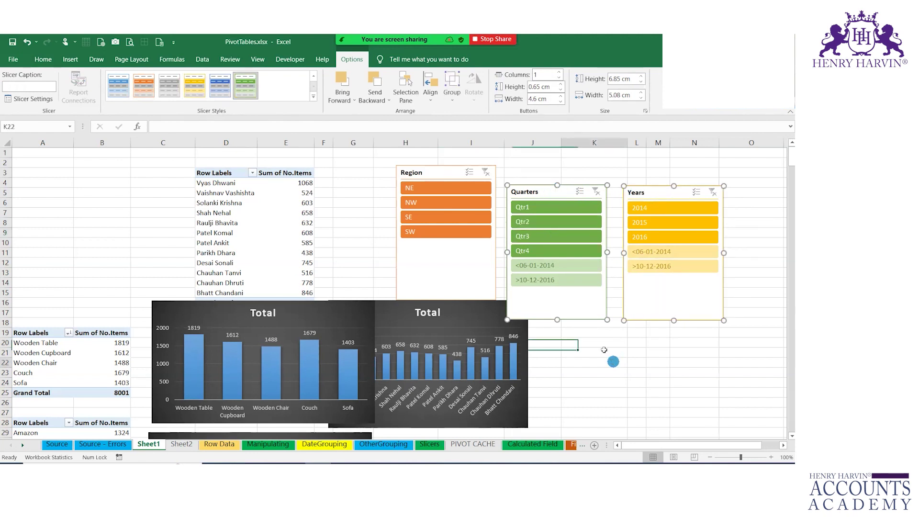
{"action": "left_click", "coordinate": [539, 209]}
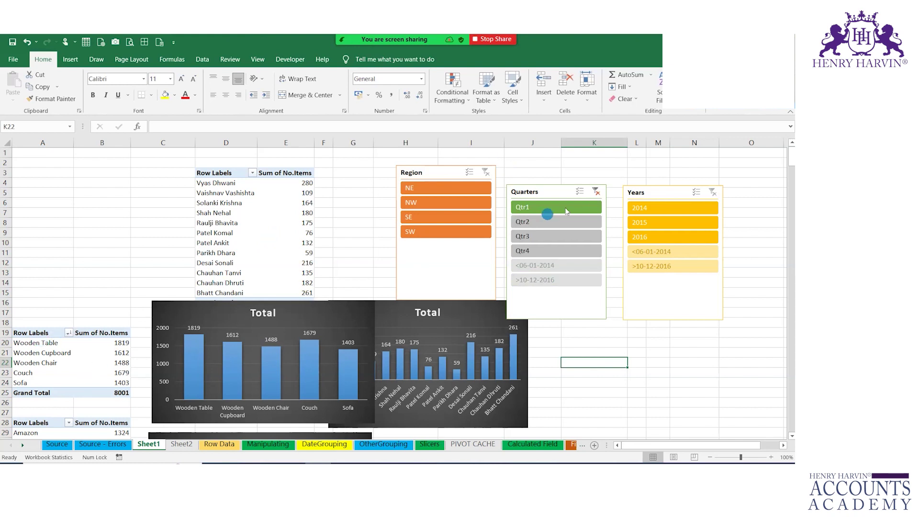
{"action": "left_click", "coordinate": [597, 191]}
- Connect the Quarters slicer to PivotTable3 and PivotTable4 as well
{"action": "right_click", "coordinate": [560, 194]}
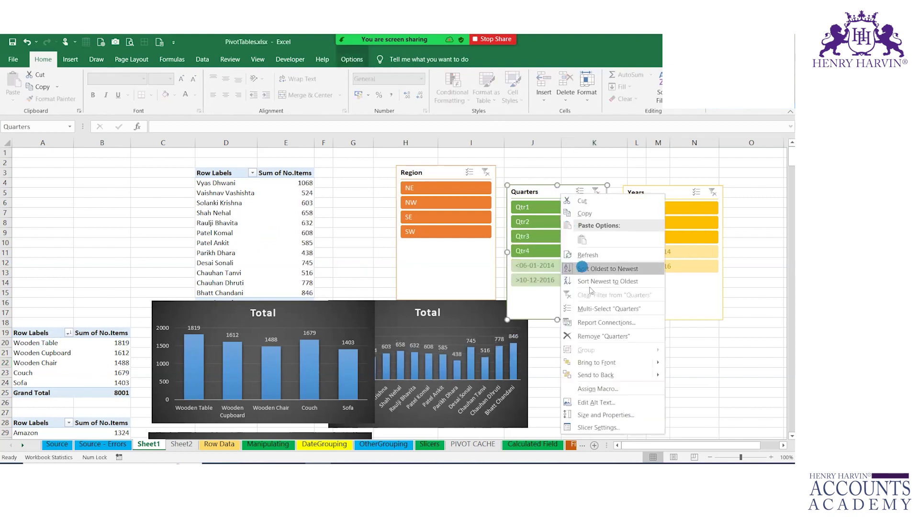
{"action": "left_click", "coordinate": [586, 323]}
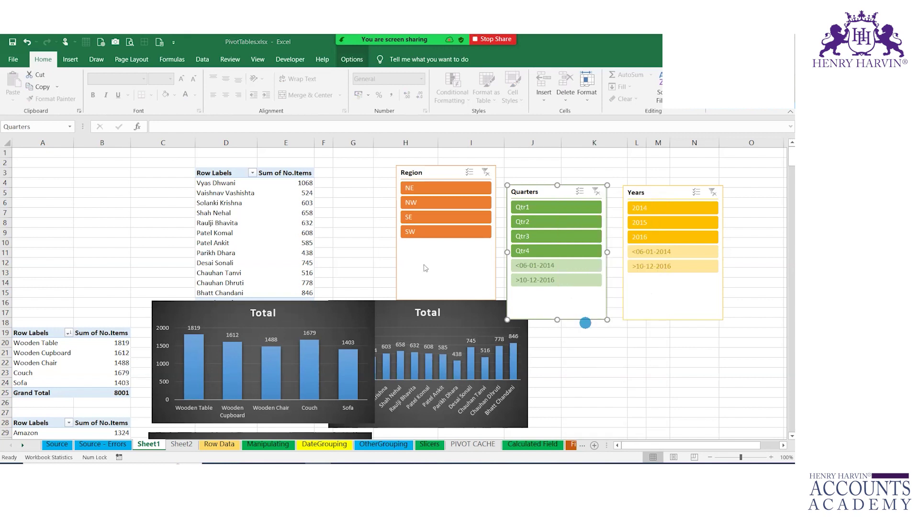
{"action": "left_click", "coordinate": [499, 339]}
{"action": "left_click", "coordinate": [499, 351]}
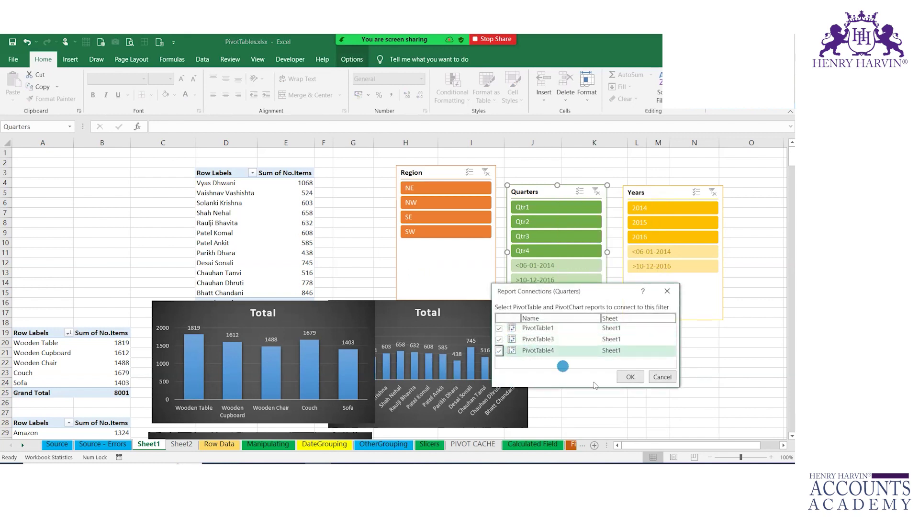
{"action": "left_click", "coordinate": [631, 377]}
- Connect the Years slicer to PivotTable1, PivotTable3 and PivotTable4
{"action": "right_click", "coordinate": [654, 195]}
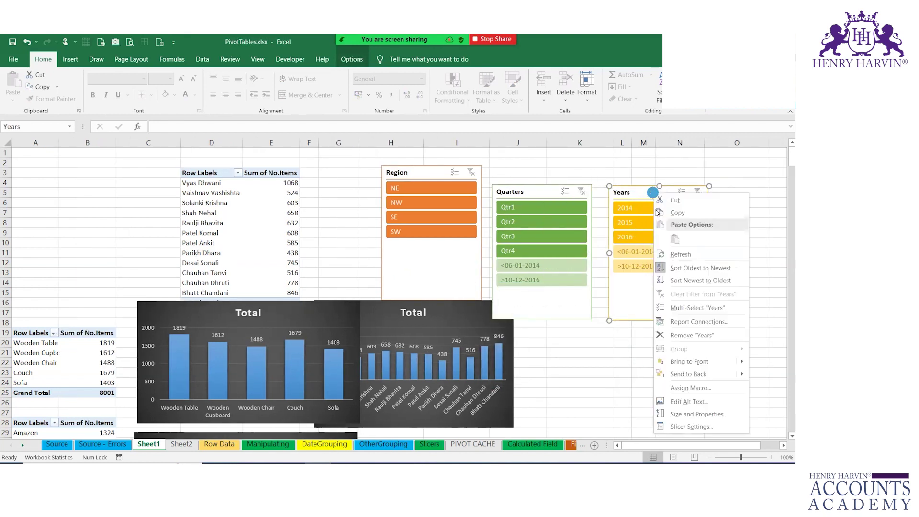
{"action": "left_click", "coordinate": [680, 323]}
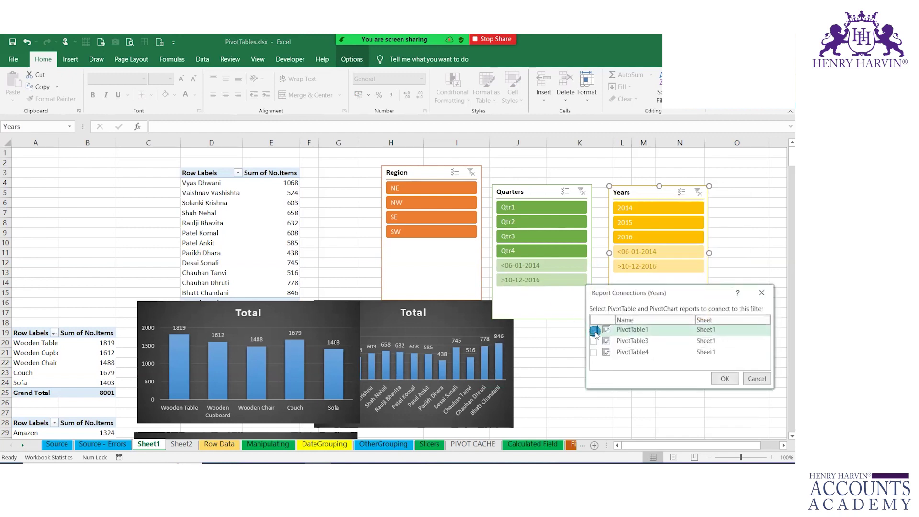
{"action": "left_click", "coordinate": [594, 331]}
{"action": "left_click", "coordinate": [594, 341]}
{"action": "left_click", "coordinate": [595, 353]}
{"action": "left_click", "coordinate": [725, 379]}
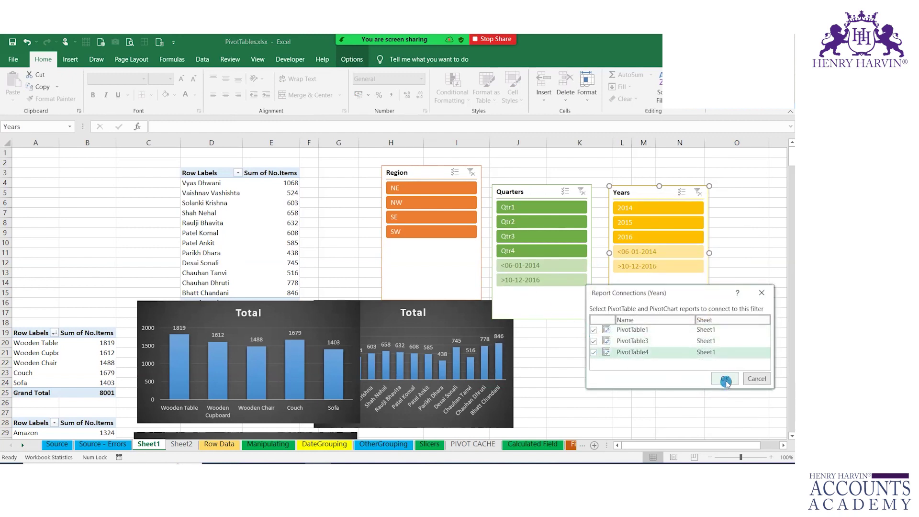
- Copy the Quarters and Years slicers together from Sheet1
{"action": "left_click", "coordinate": [538, 188]}
{"action": "left_click", "coordinate": [630, 195], "text": "ctrl"}
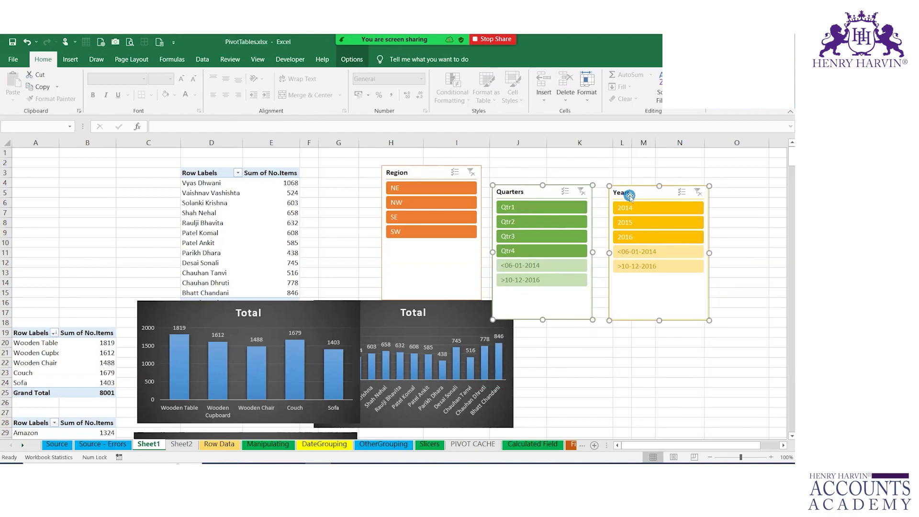
{"action": "key", "text": "ctrl+c"}
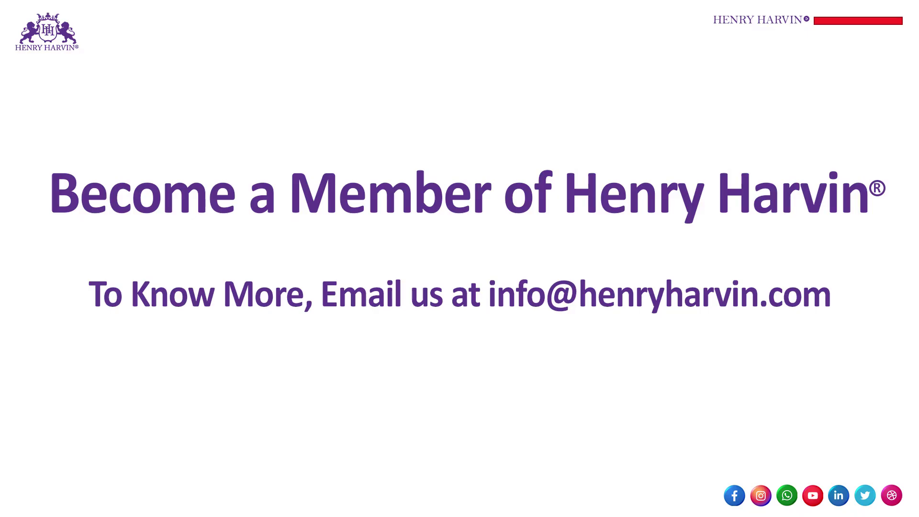